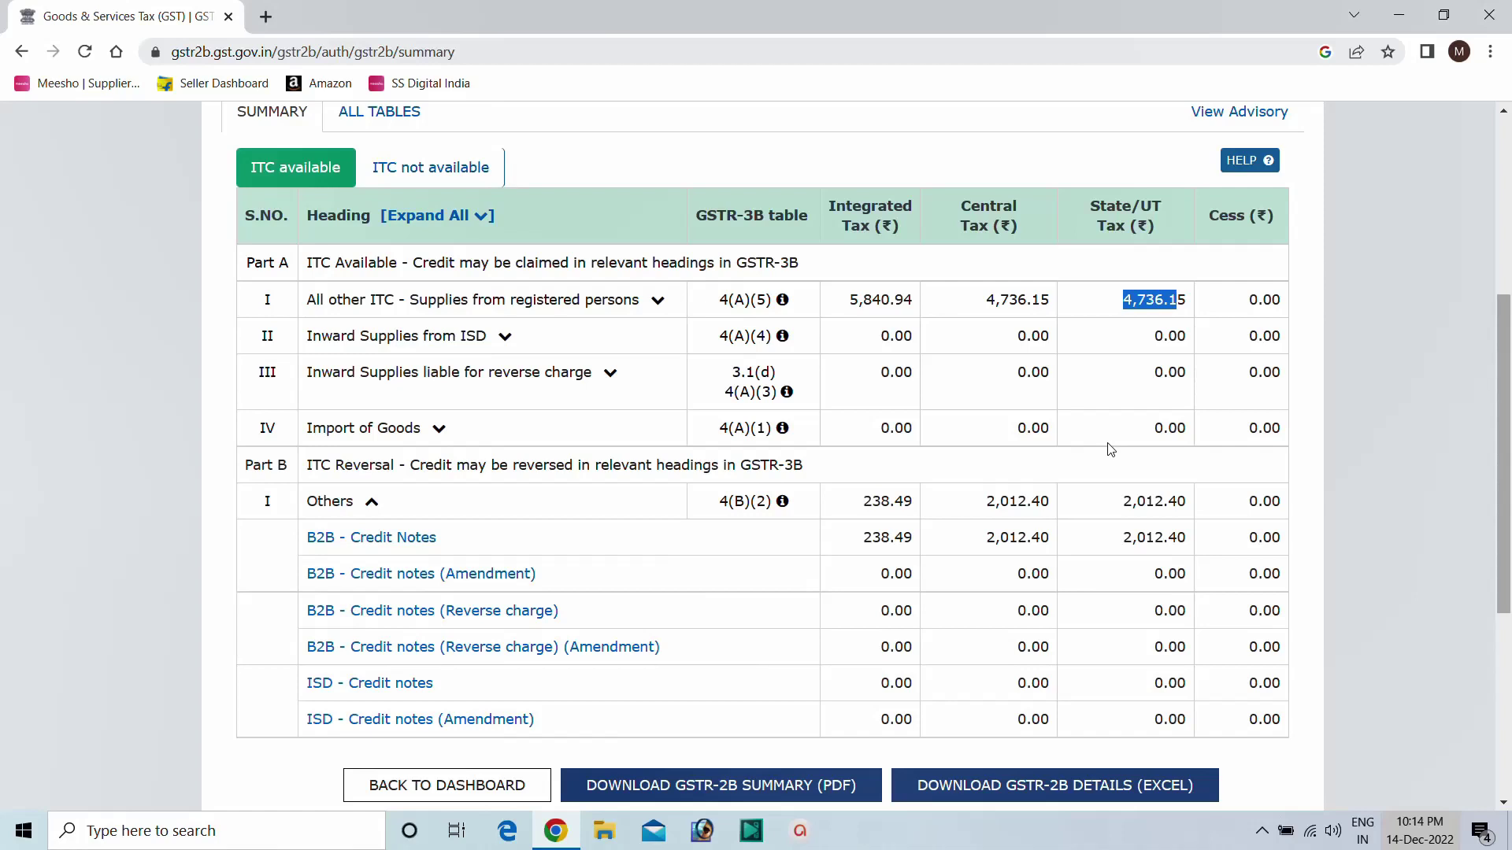
Download the November 2022-23 GSTR-2B summary as a PDF and open the 7-page statement.
scroll(1041, 400, down, 1)
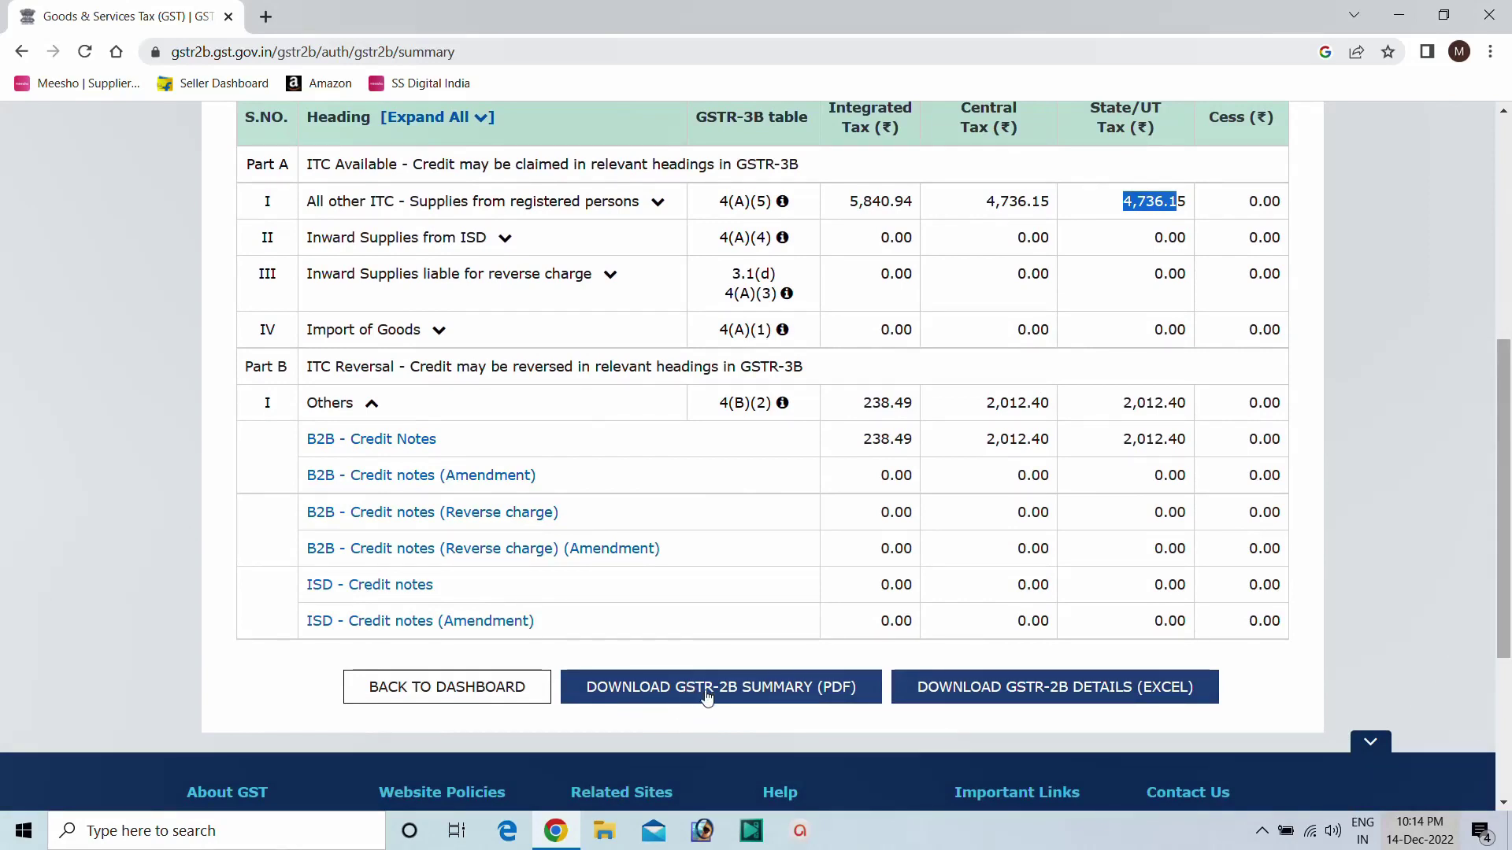
click(706, 698)
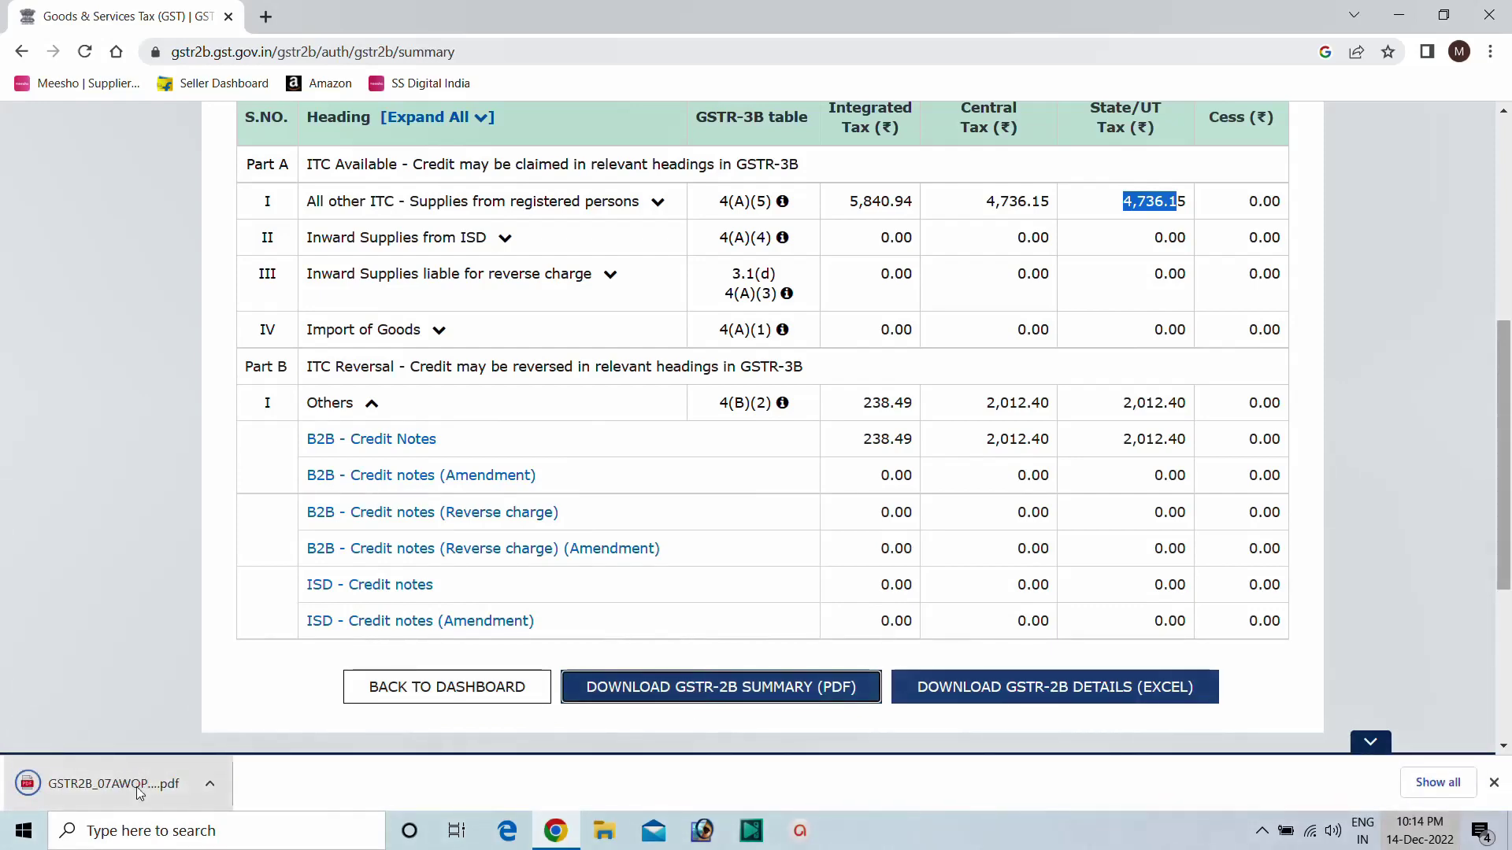
click(140, 792)
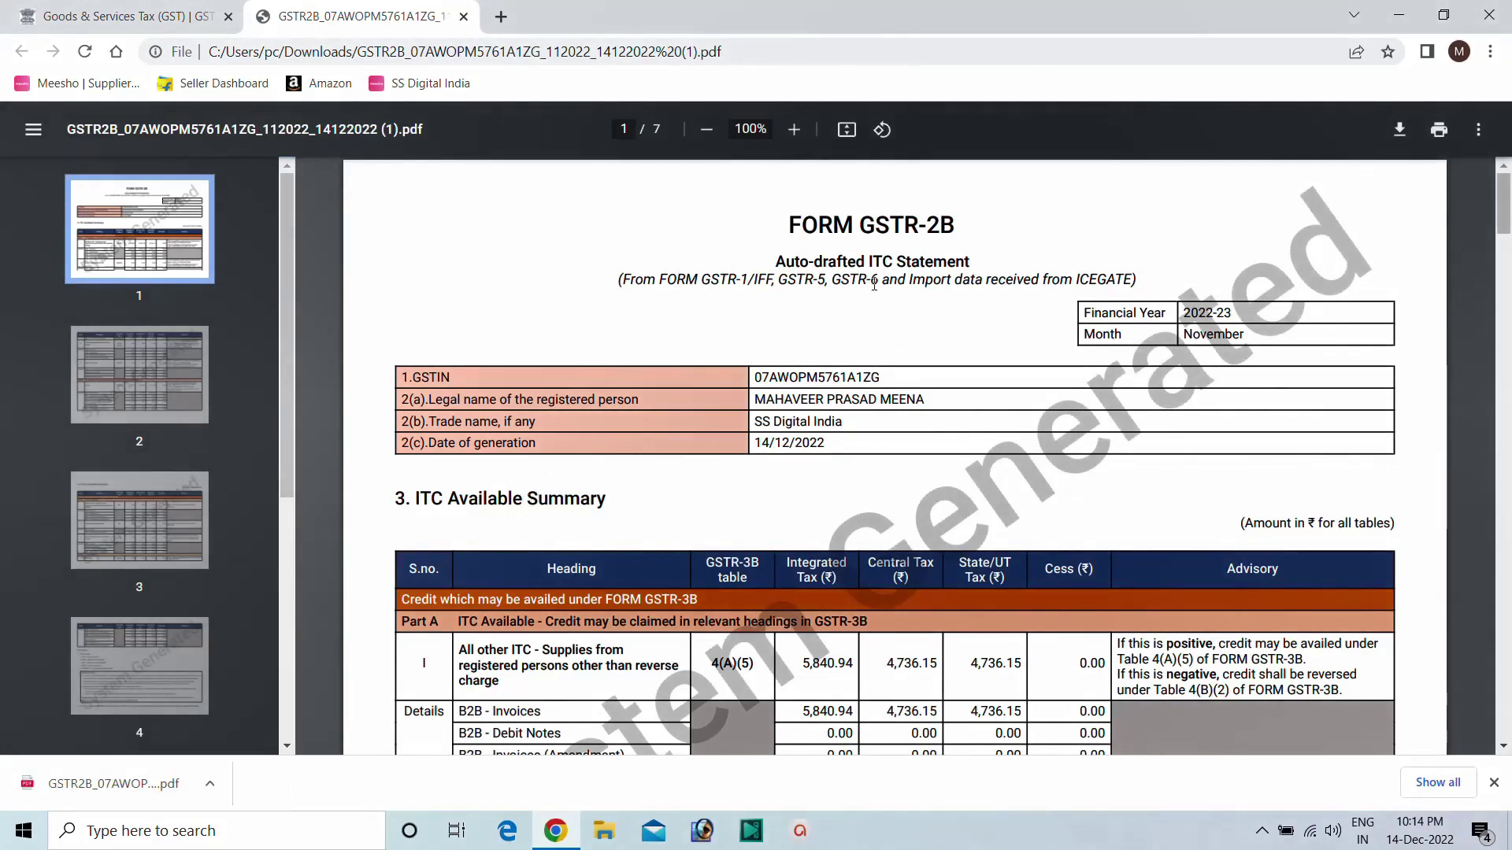
Read through the GSTR-2B PDF's ITC pages, then go back to the portal's GSTR-2B summary tab.
scroll(882, 267, down, 3)
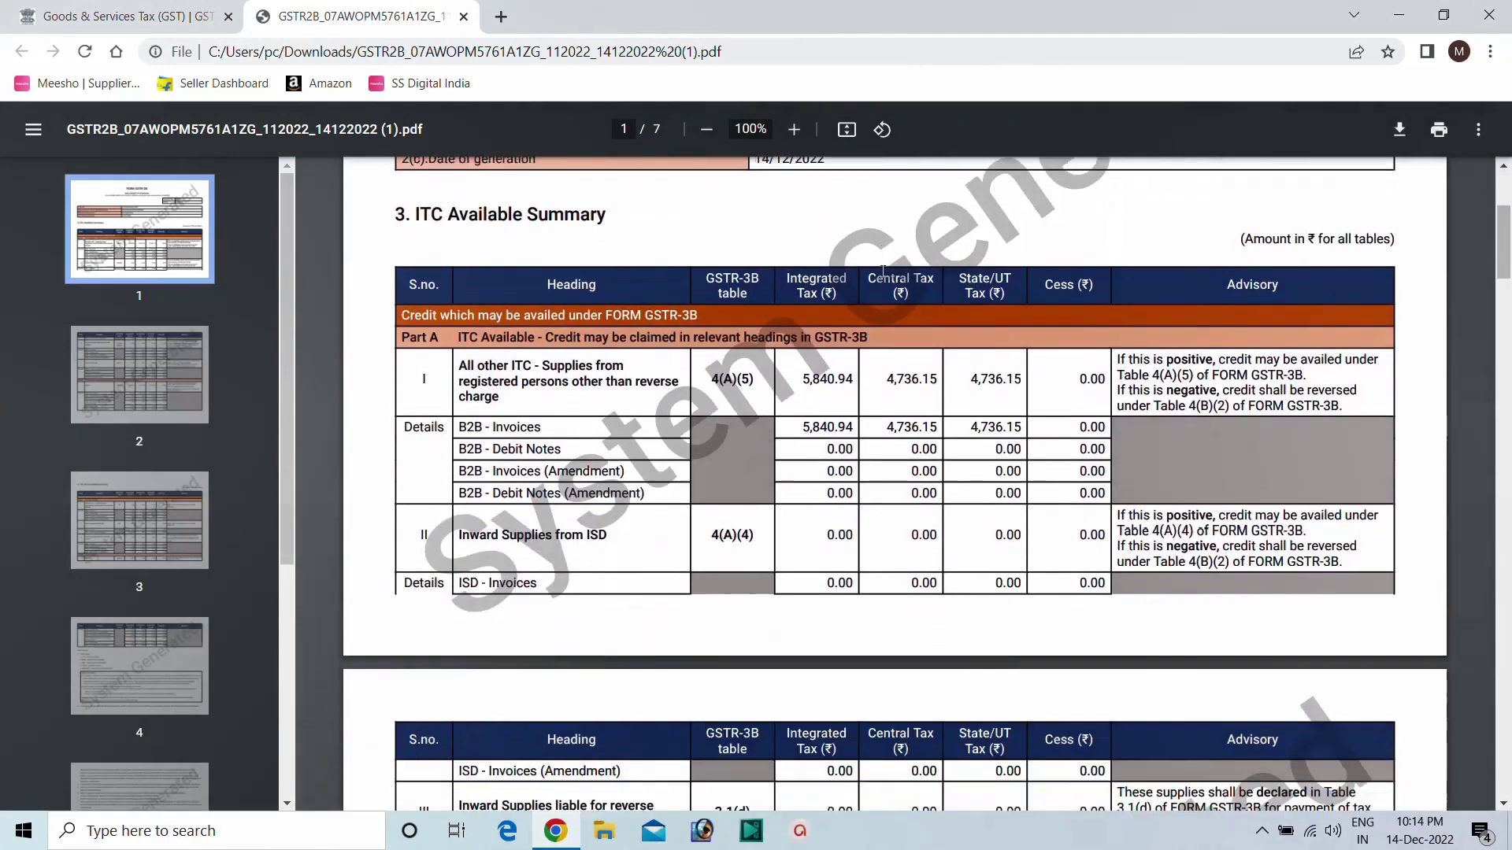
scroll(756, 379, down, 10)
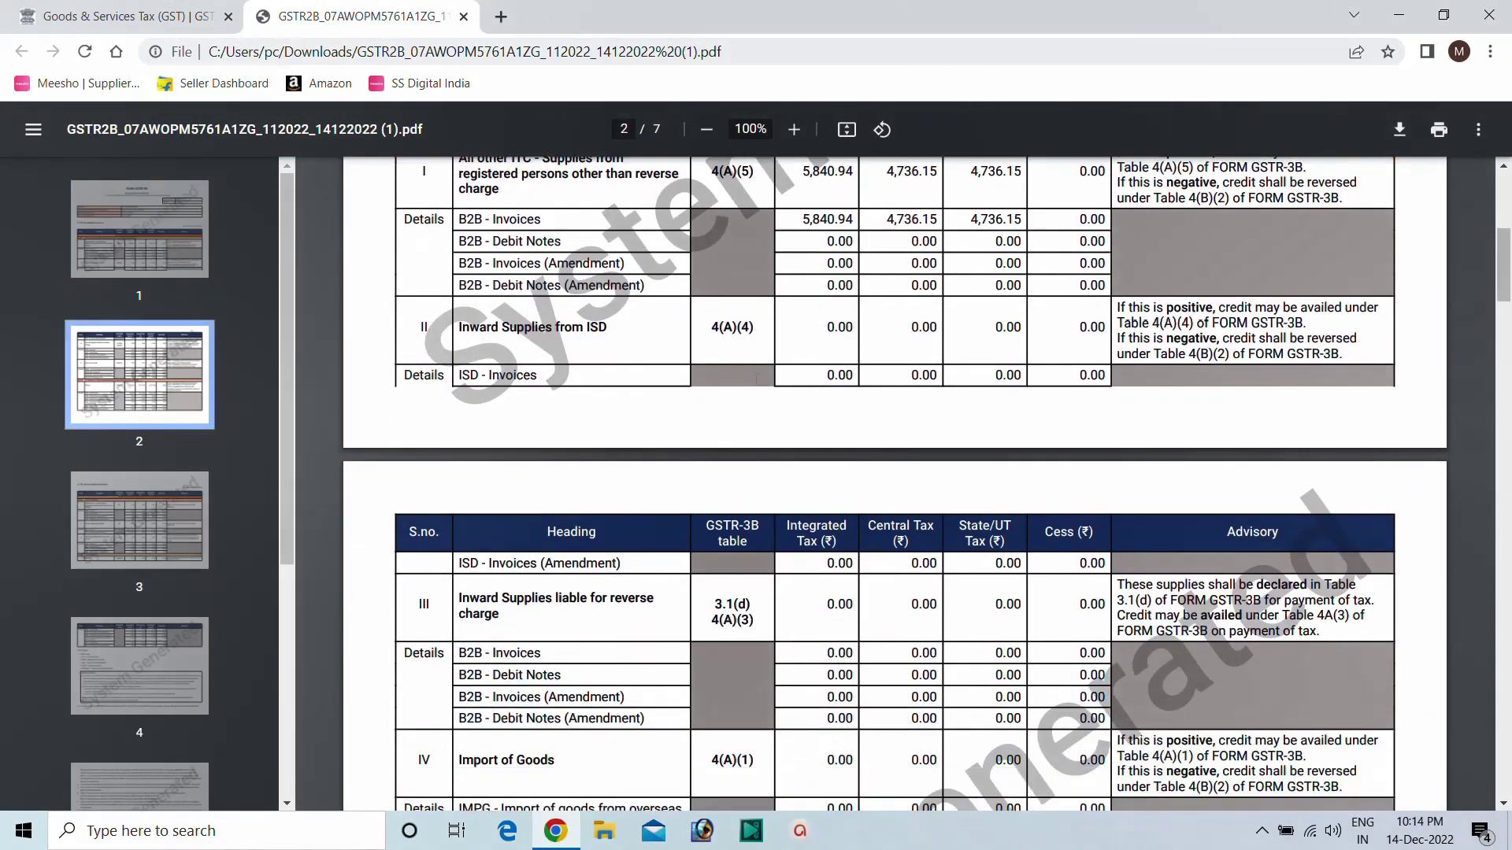
scroll(756, 379, down, 20)
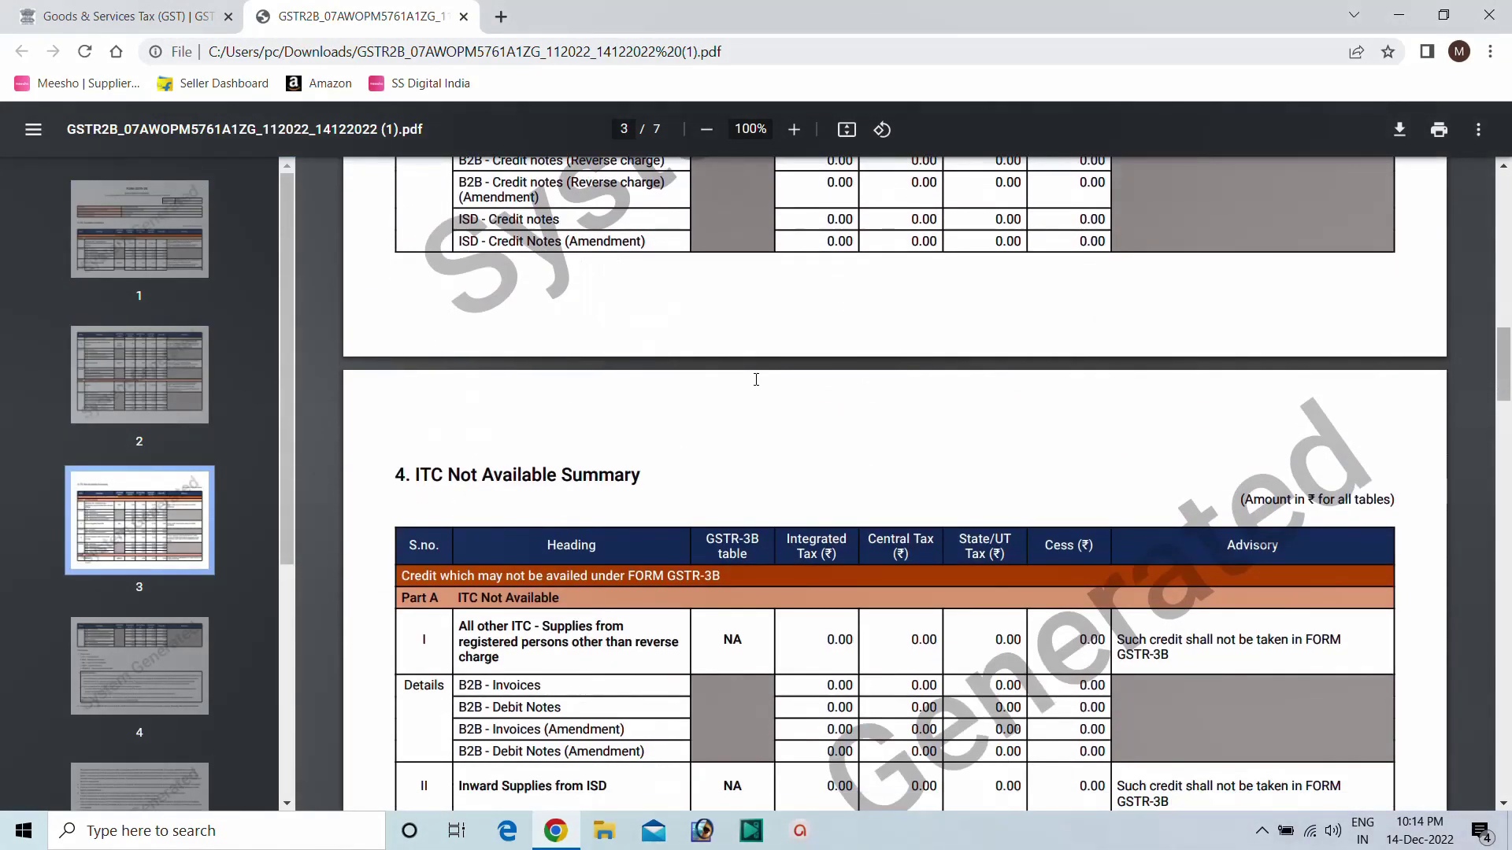
scroll(758, 387, down, 4)
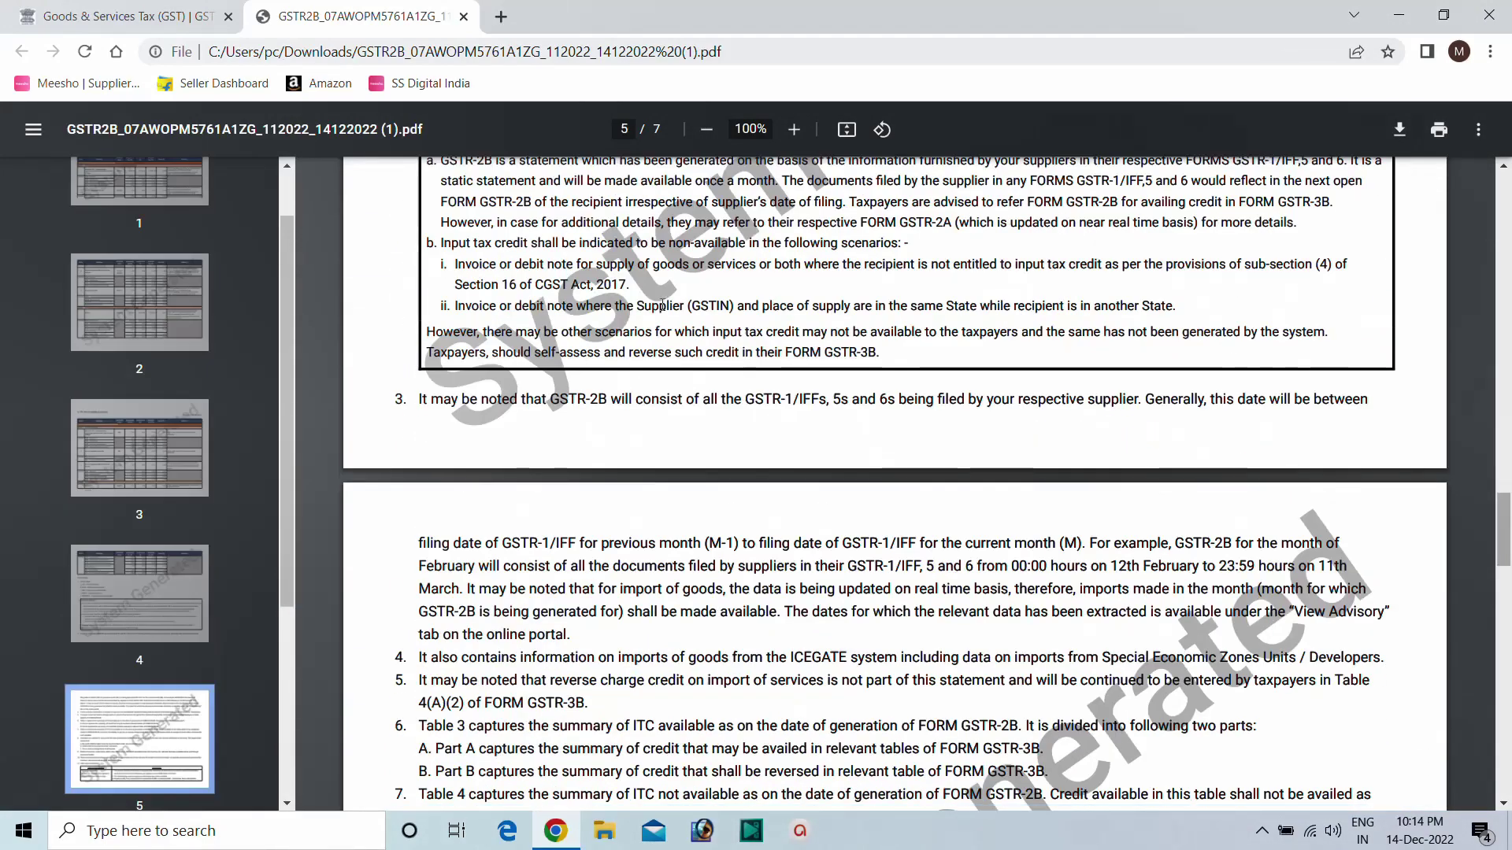
click(126, 16)
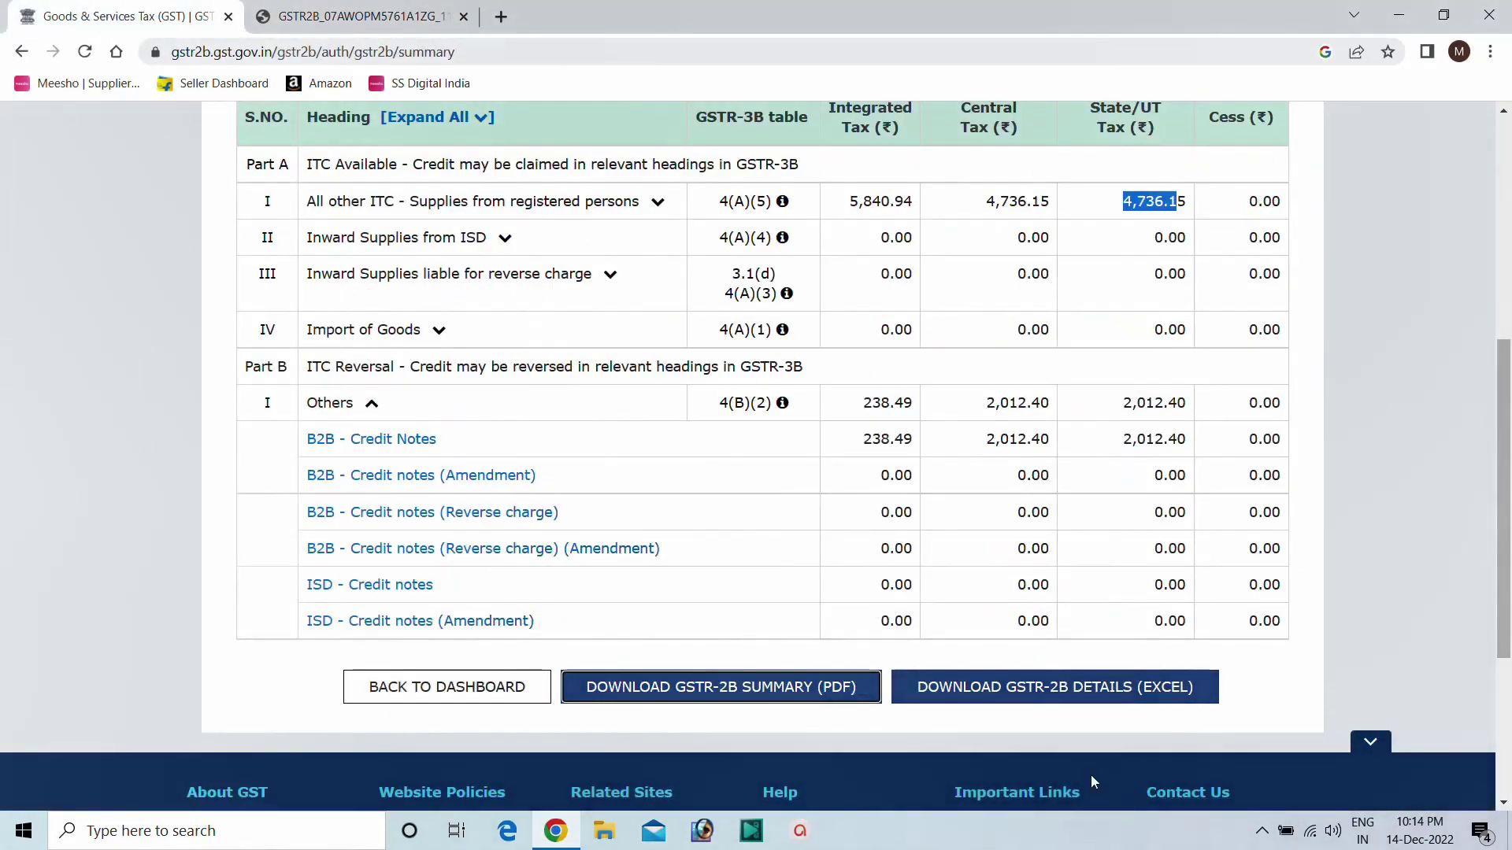
Download the GSTR-2B details Excel workbook and open it at its Read me sheet.
click(1000, 693)
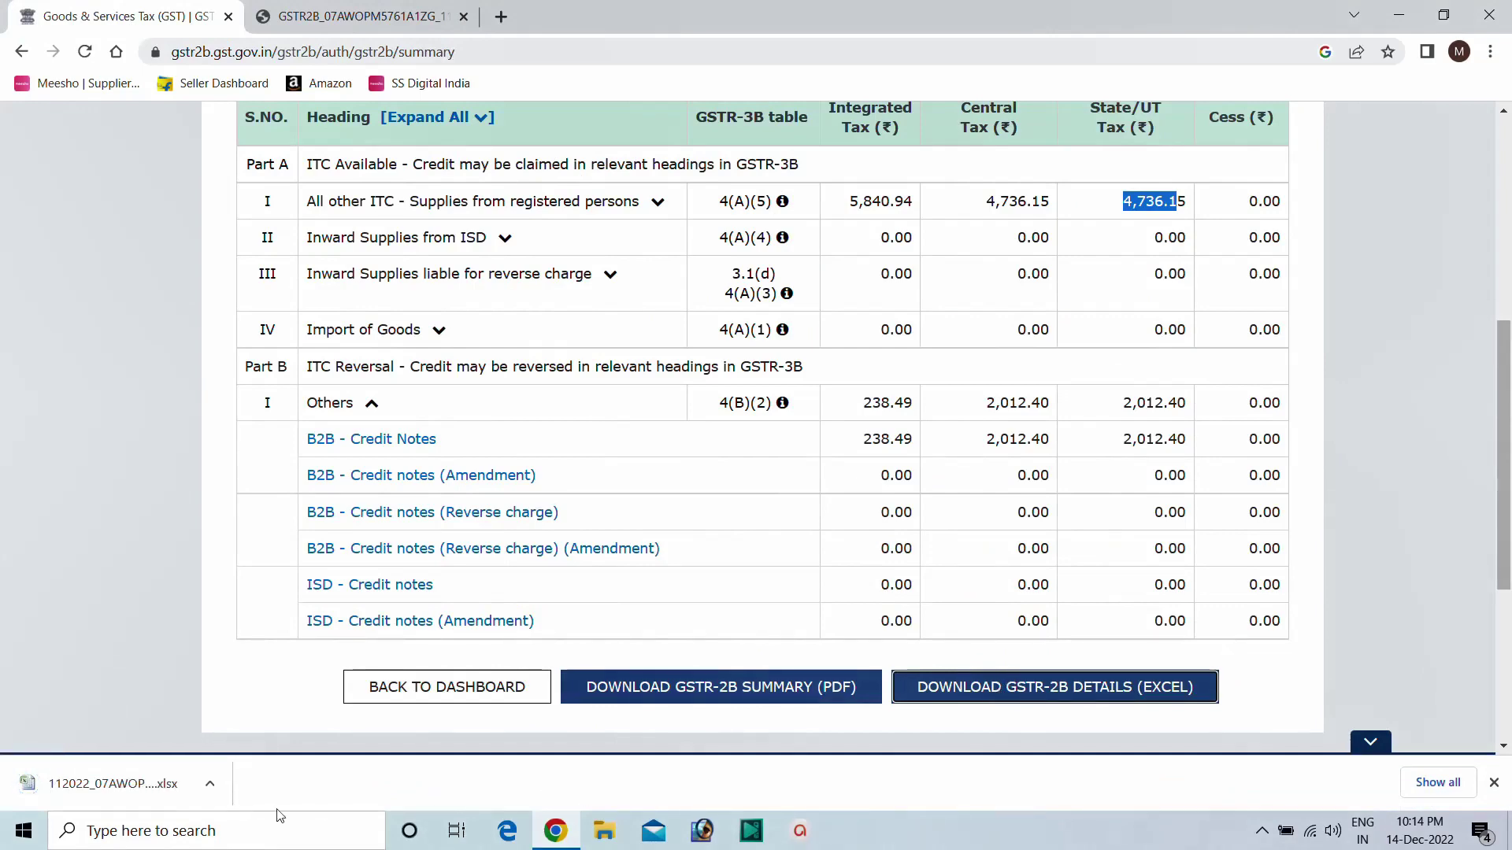
click(165, 788)
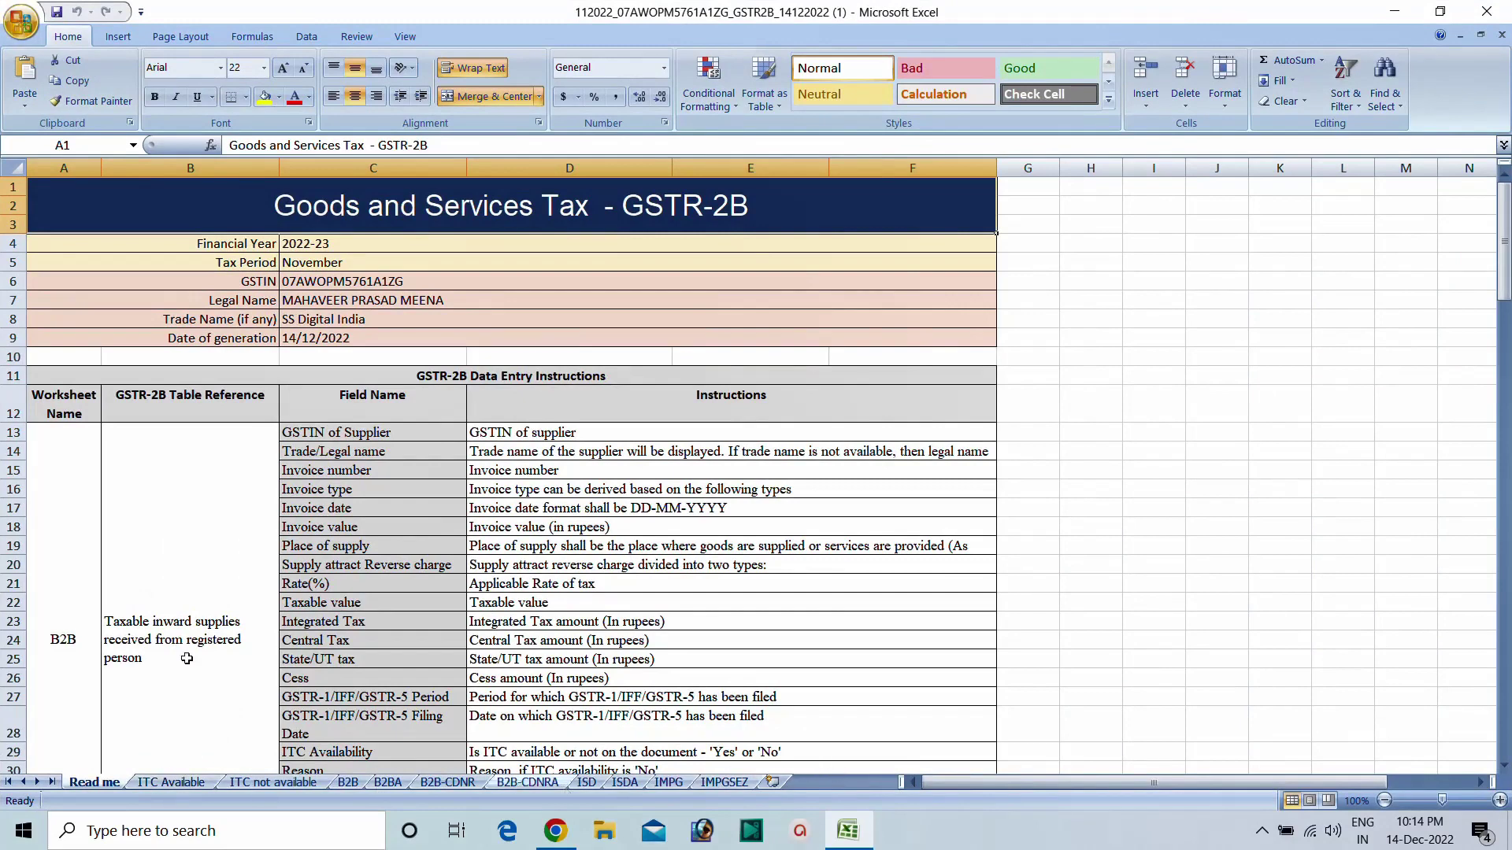
Inspect the B2B invoices and B2B-CDNR credit notes sheets of the GSTR-2B workbook.
click(50, 631)
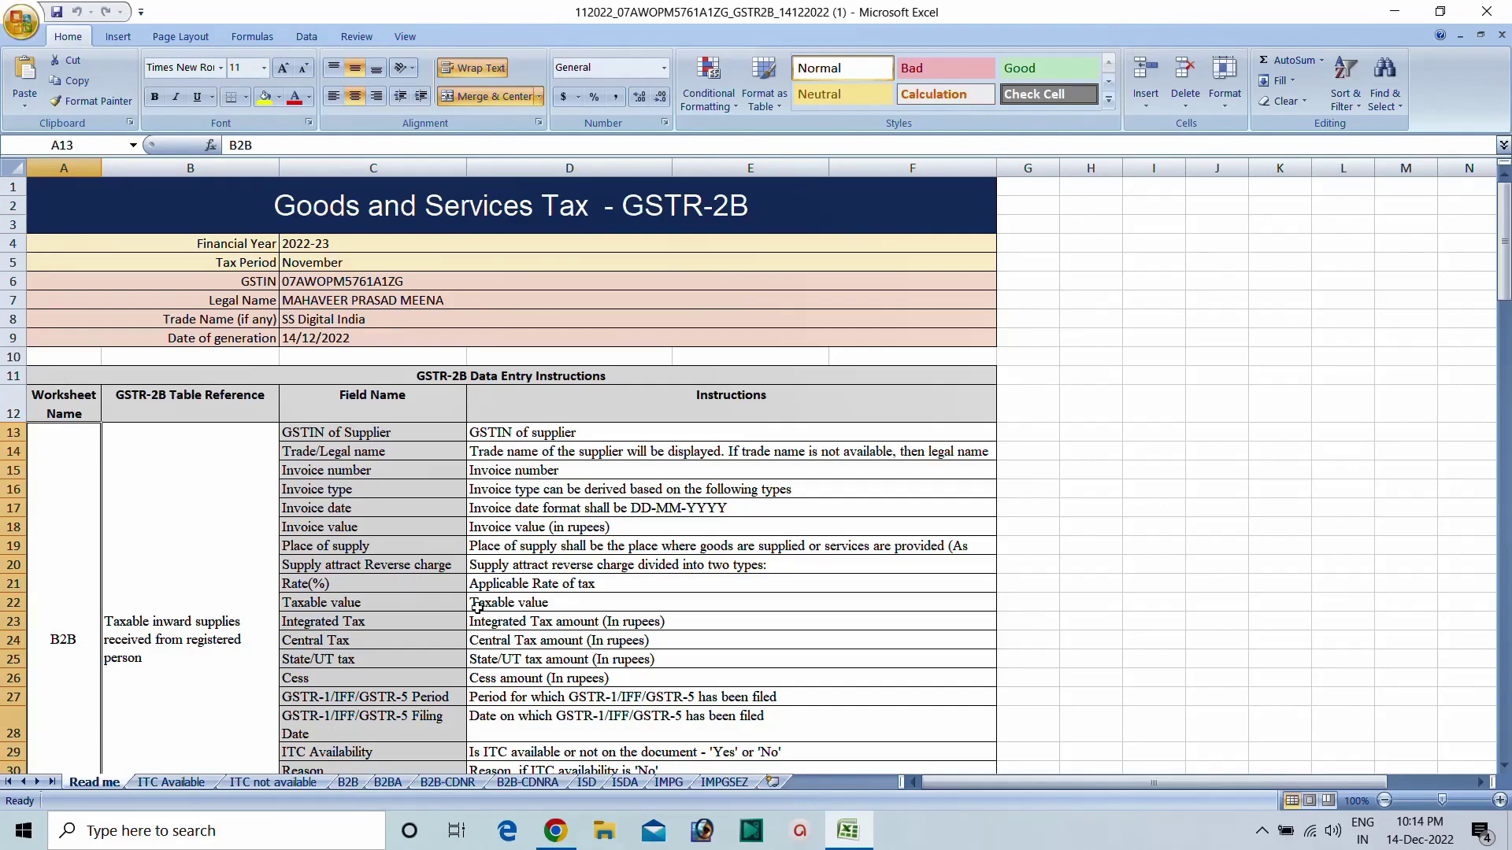
click(348, 782)
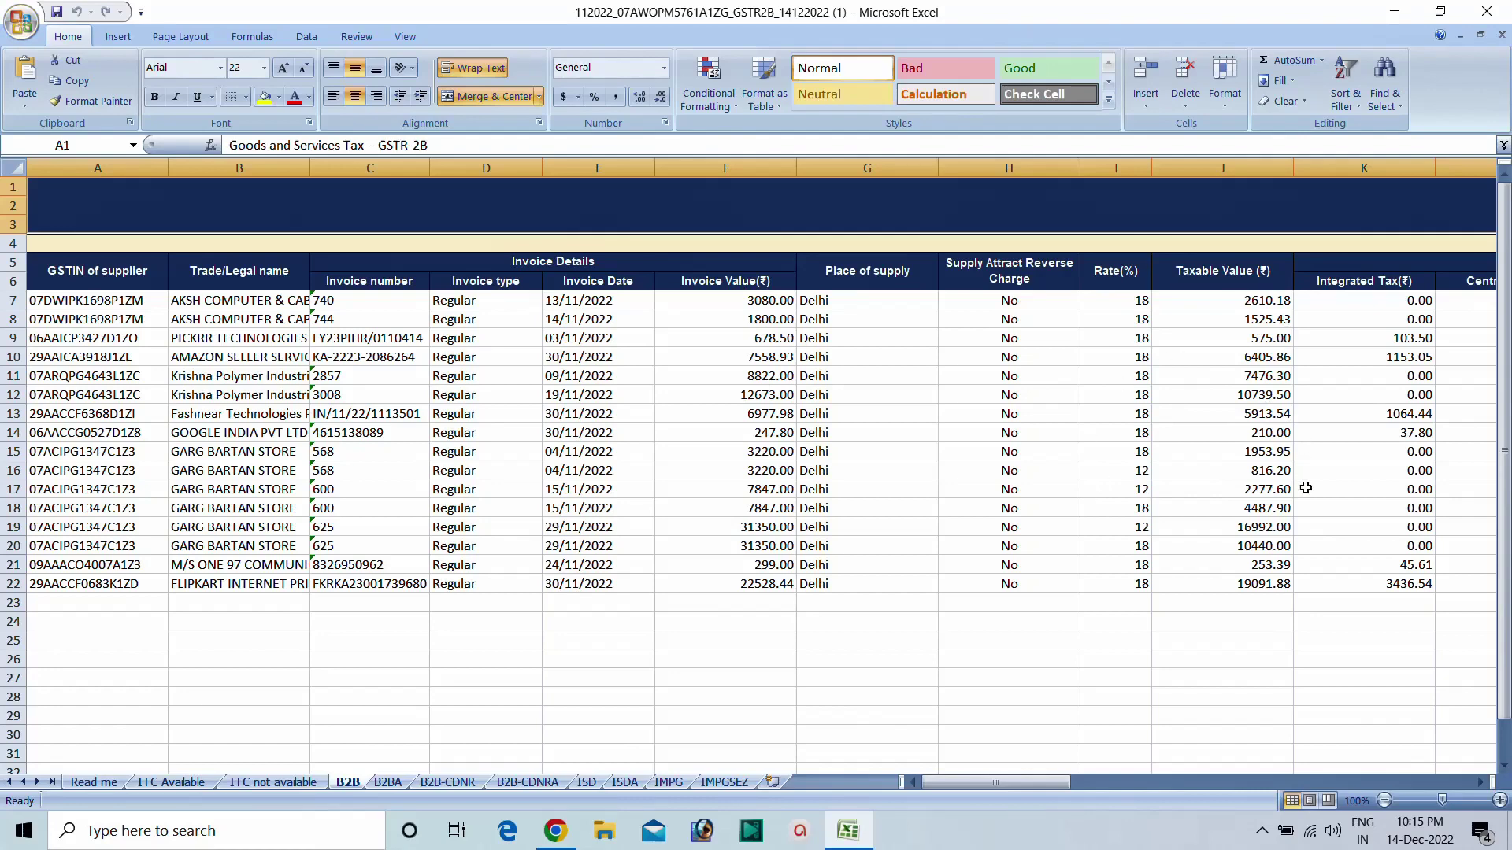
drag(1008, 782, 1224, 761)
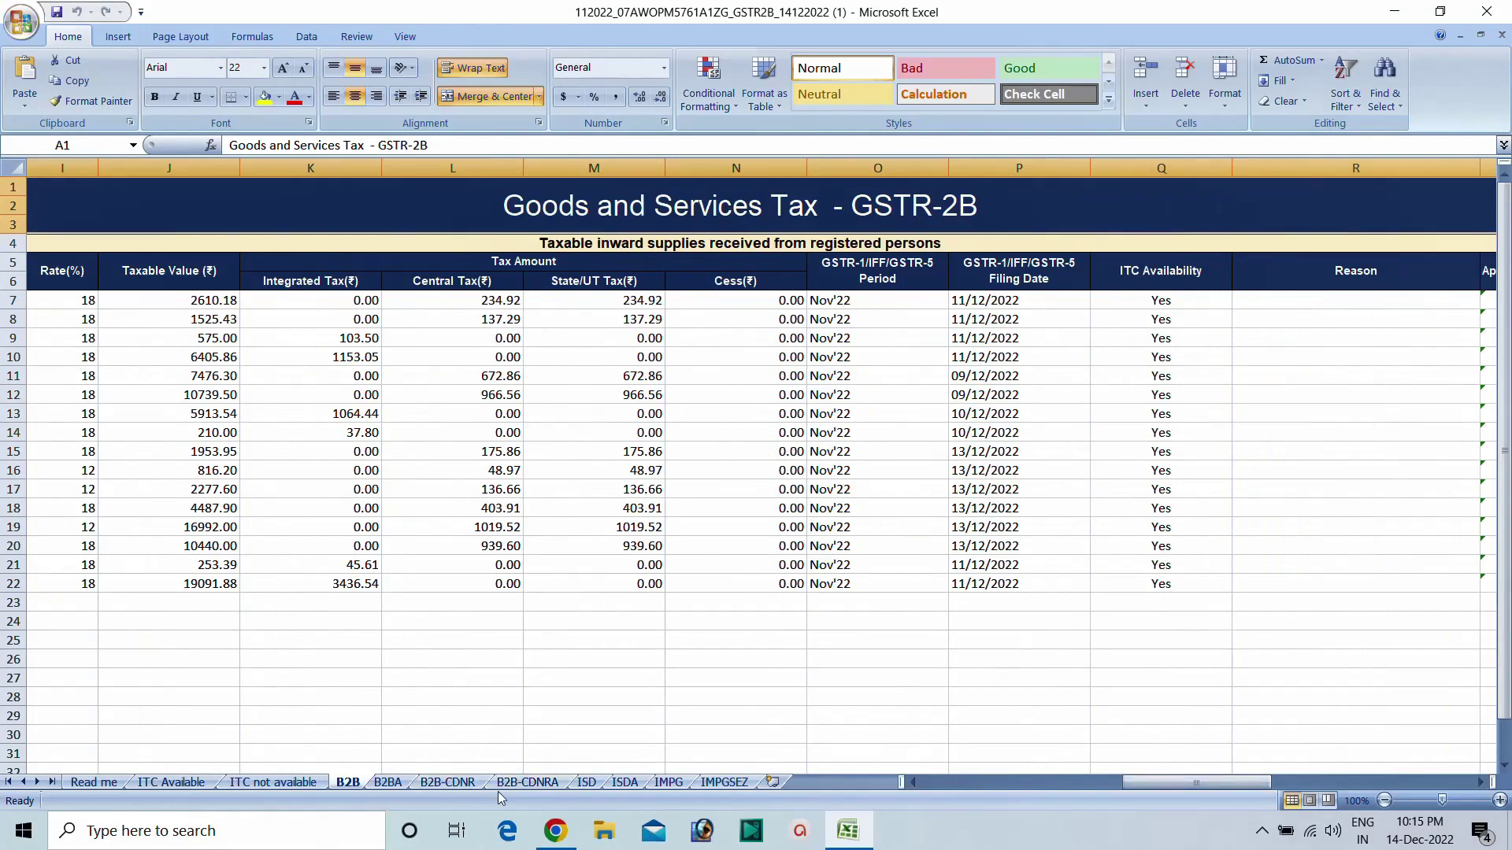
click(452, 783)
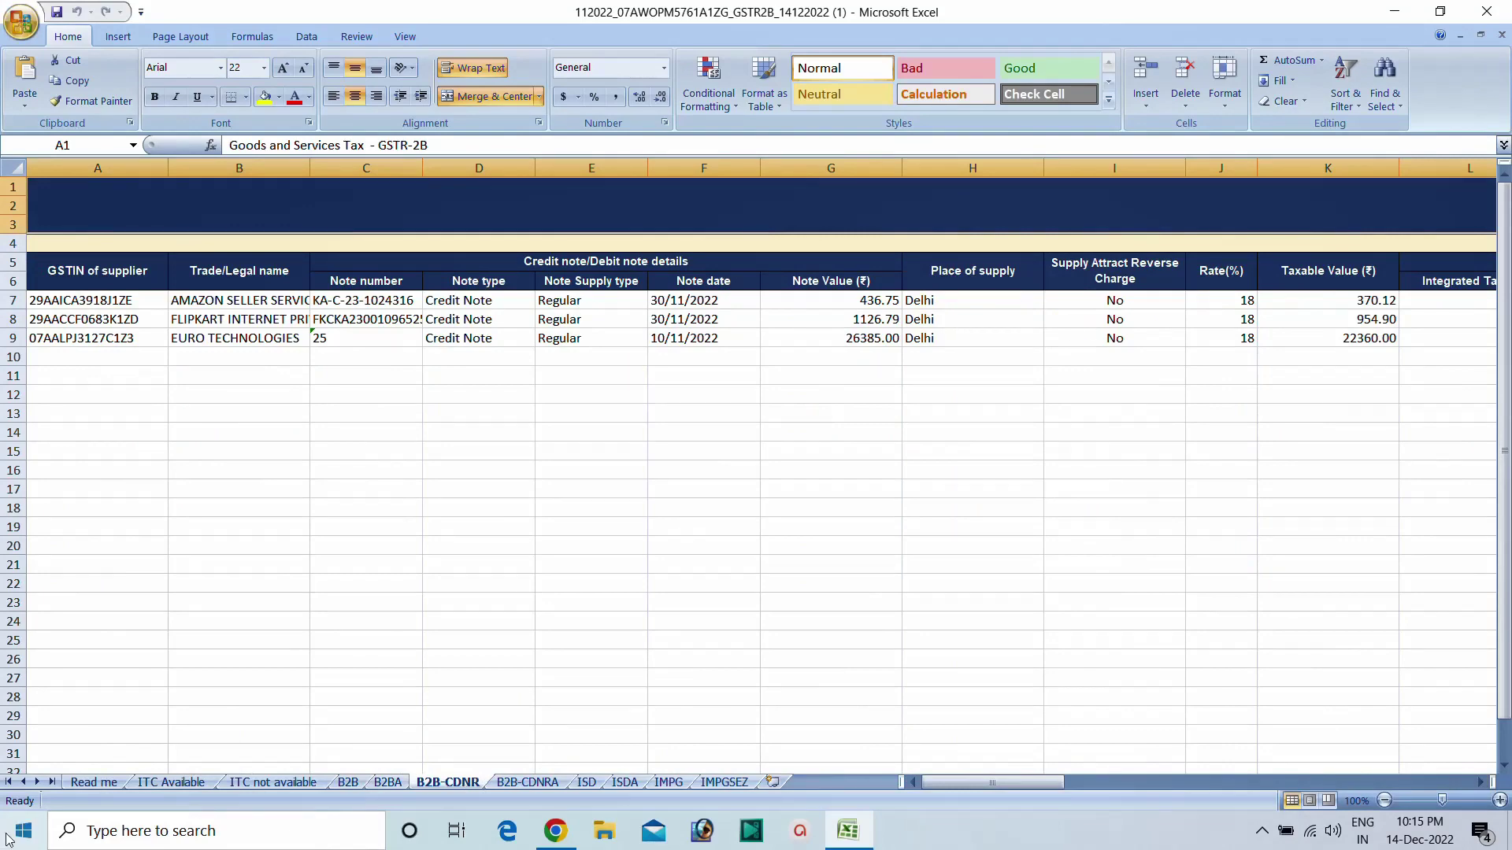
Review the Read me field descriptions, then close the workbook and Excel.
click(88, 785)
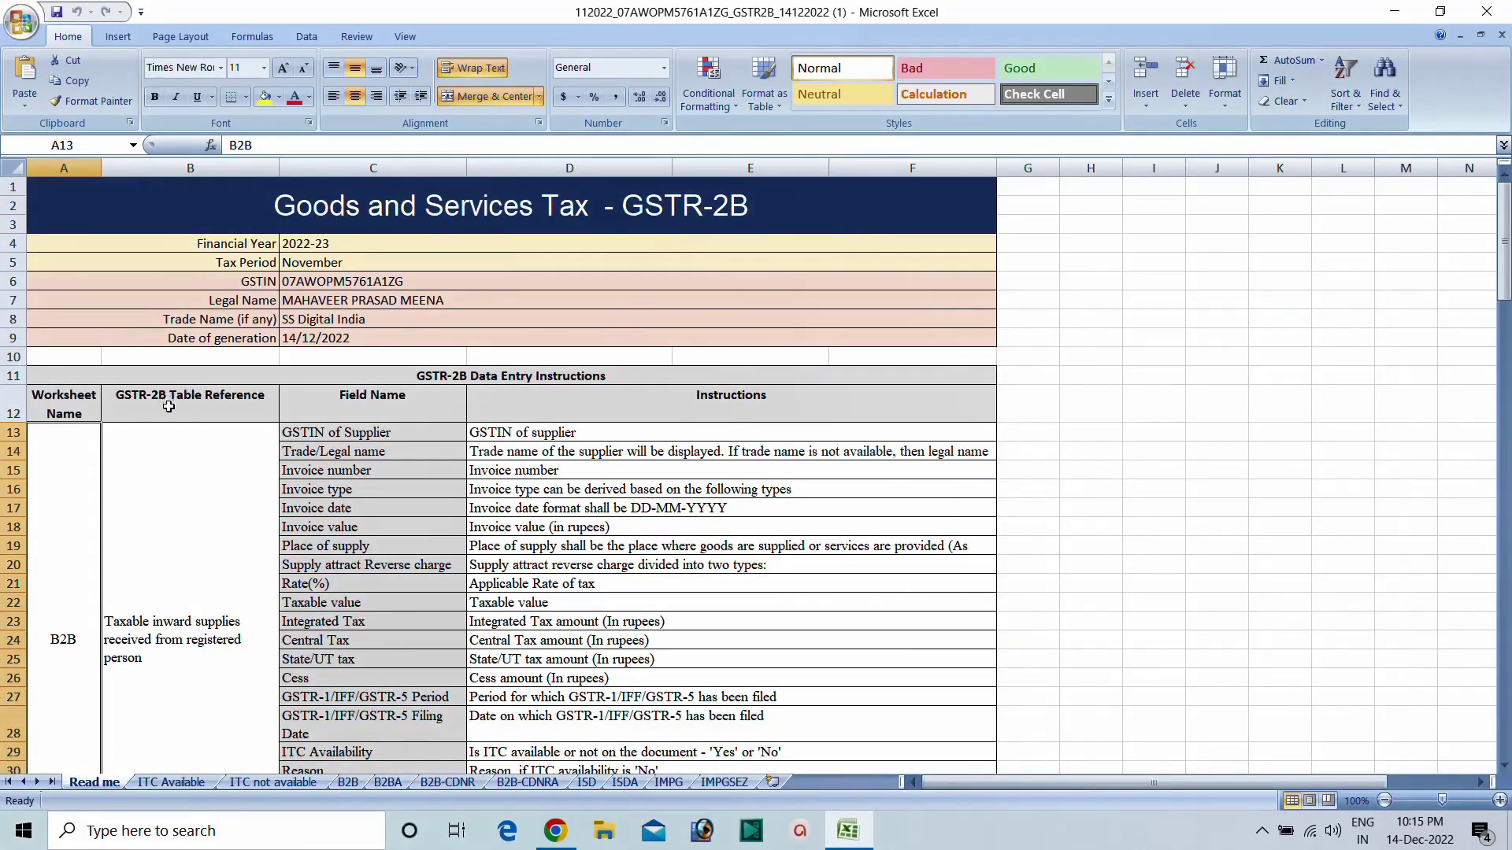
scroll(168, 417, down, 2)
scroll(170, 423, down, 6)
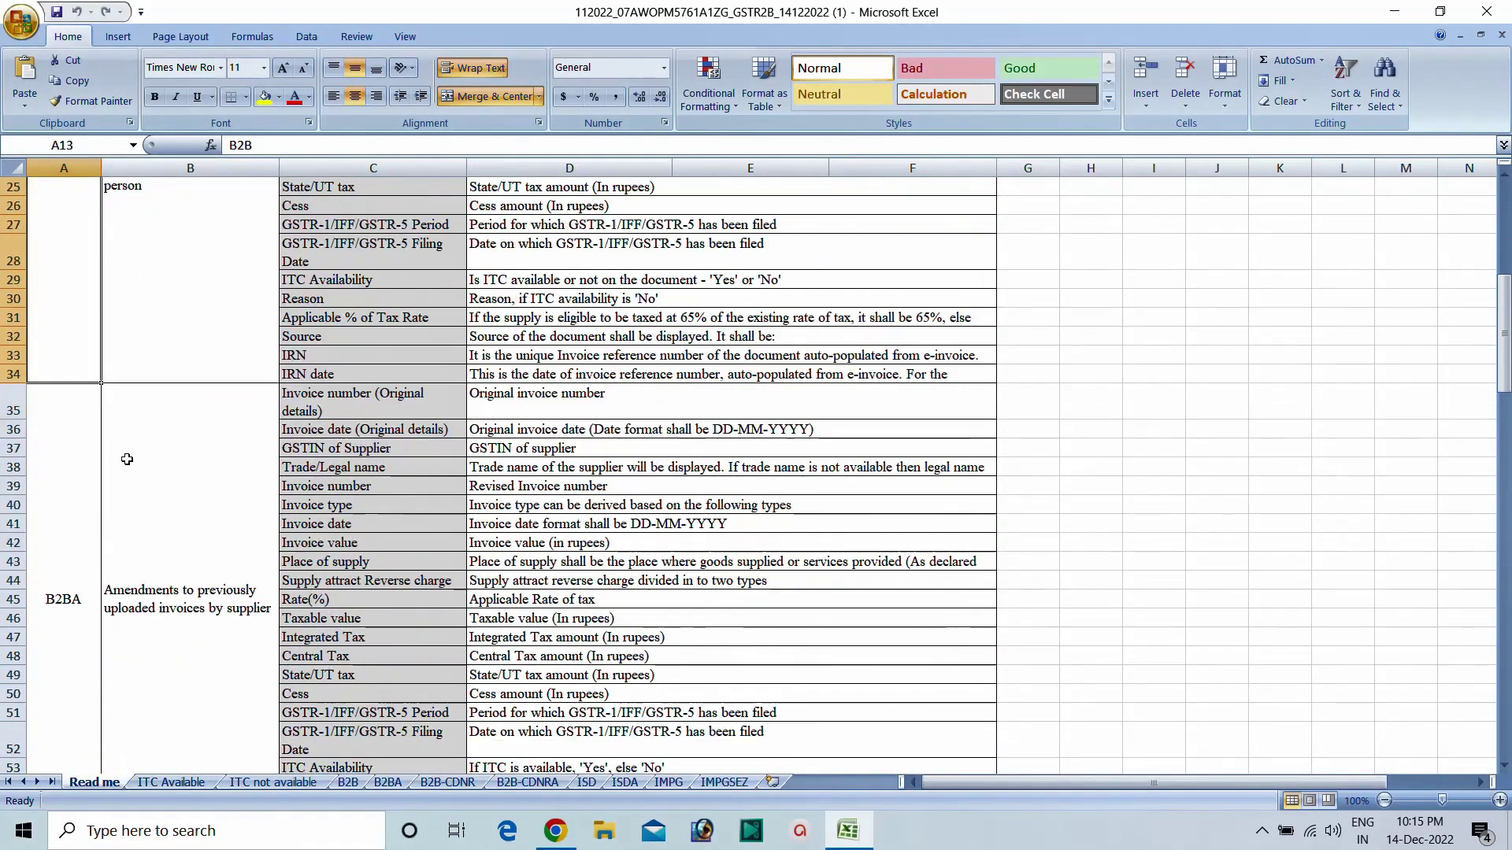
scroll(127, 458, down, 9)
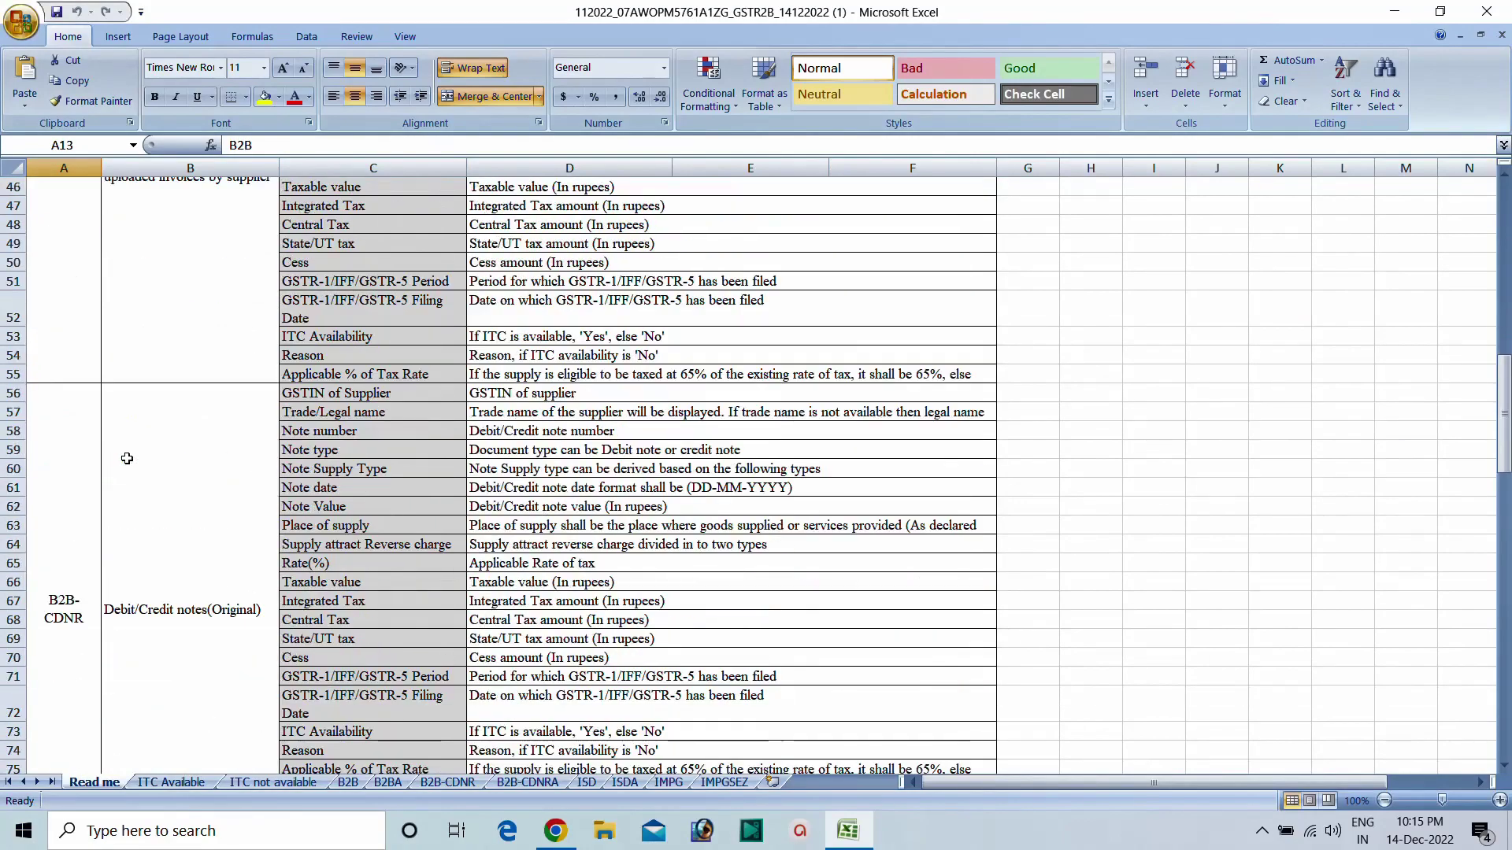
scroll(127, 459, down, 11)
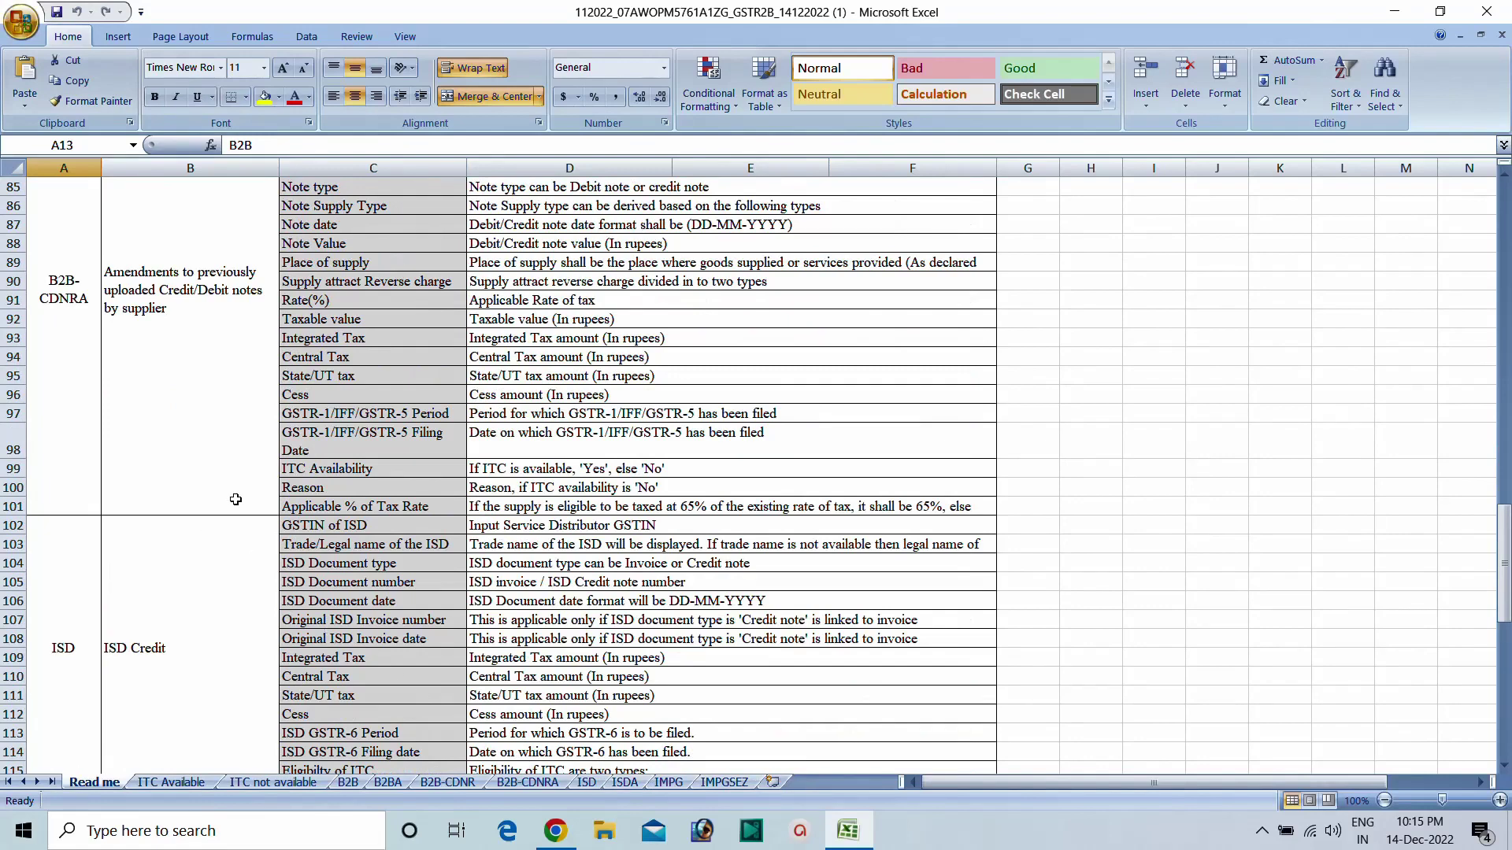
click(1493, 12)
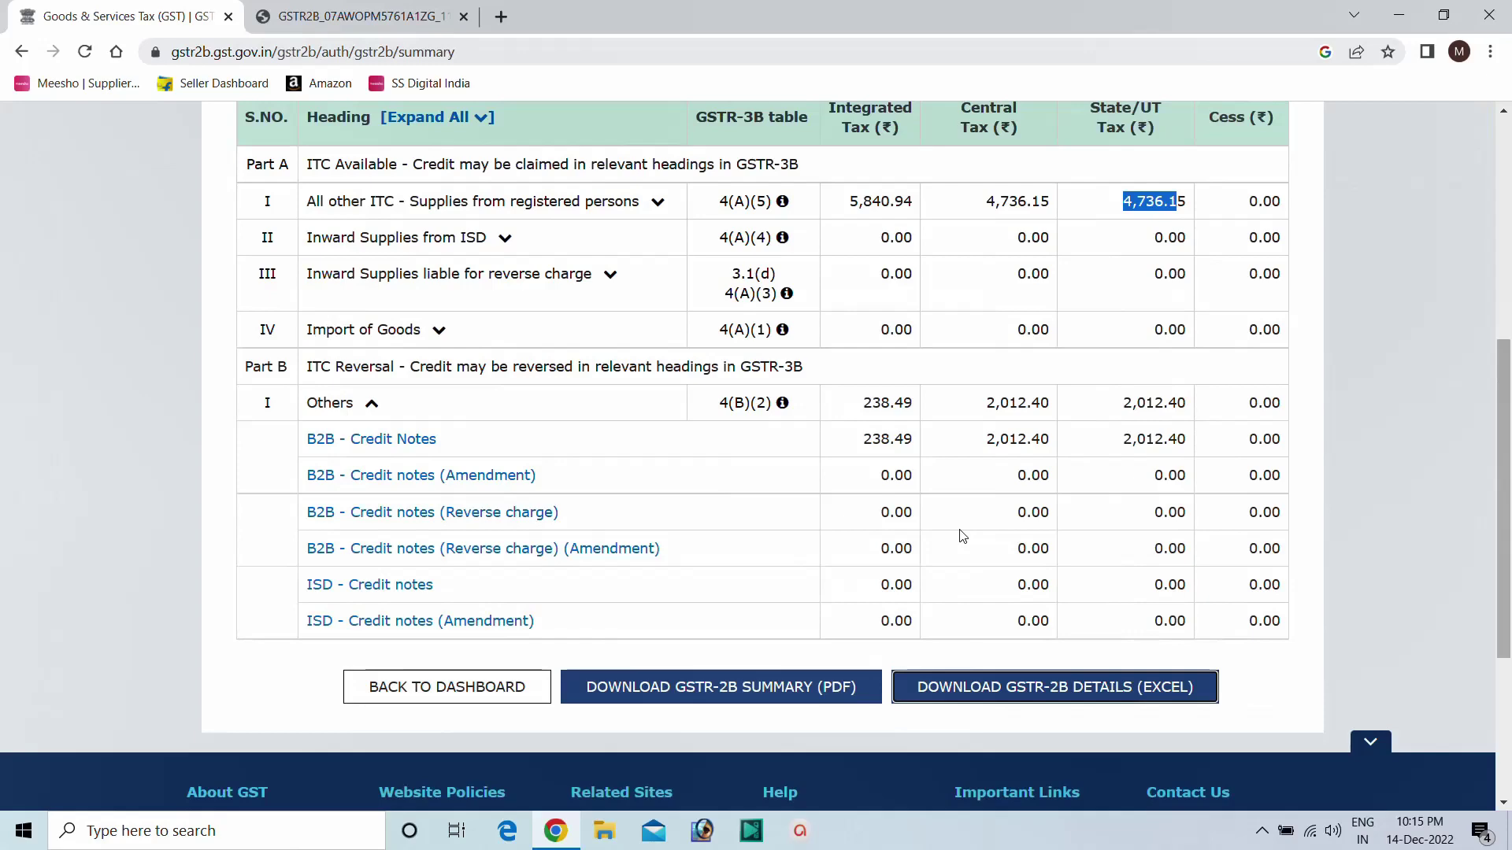
Open the Electronic Credit Ledger, note the 32,872.00 ITC balance, and return to the dashboard.
scroll(959, 609, down, 1)
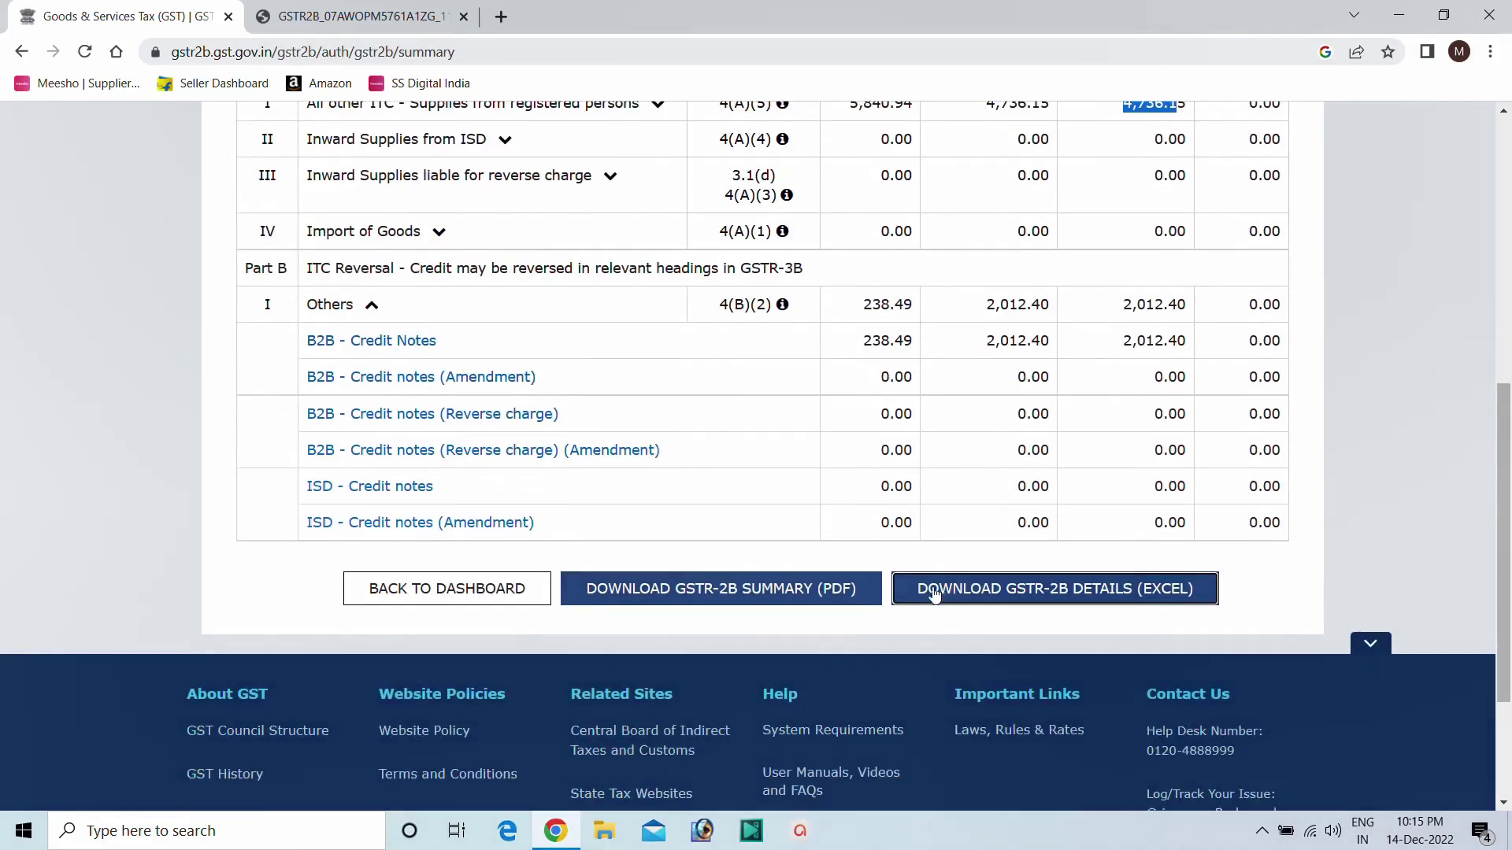
click(393, 592)
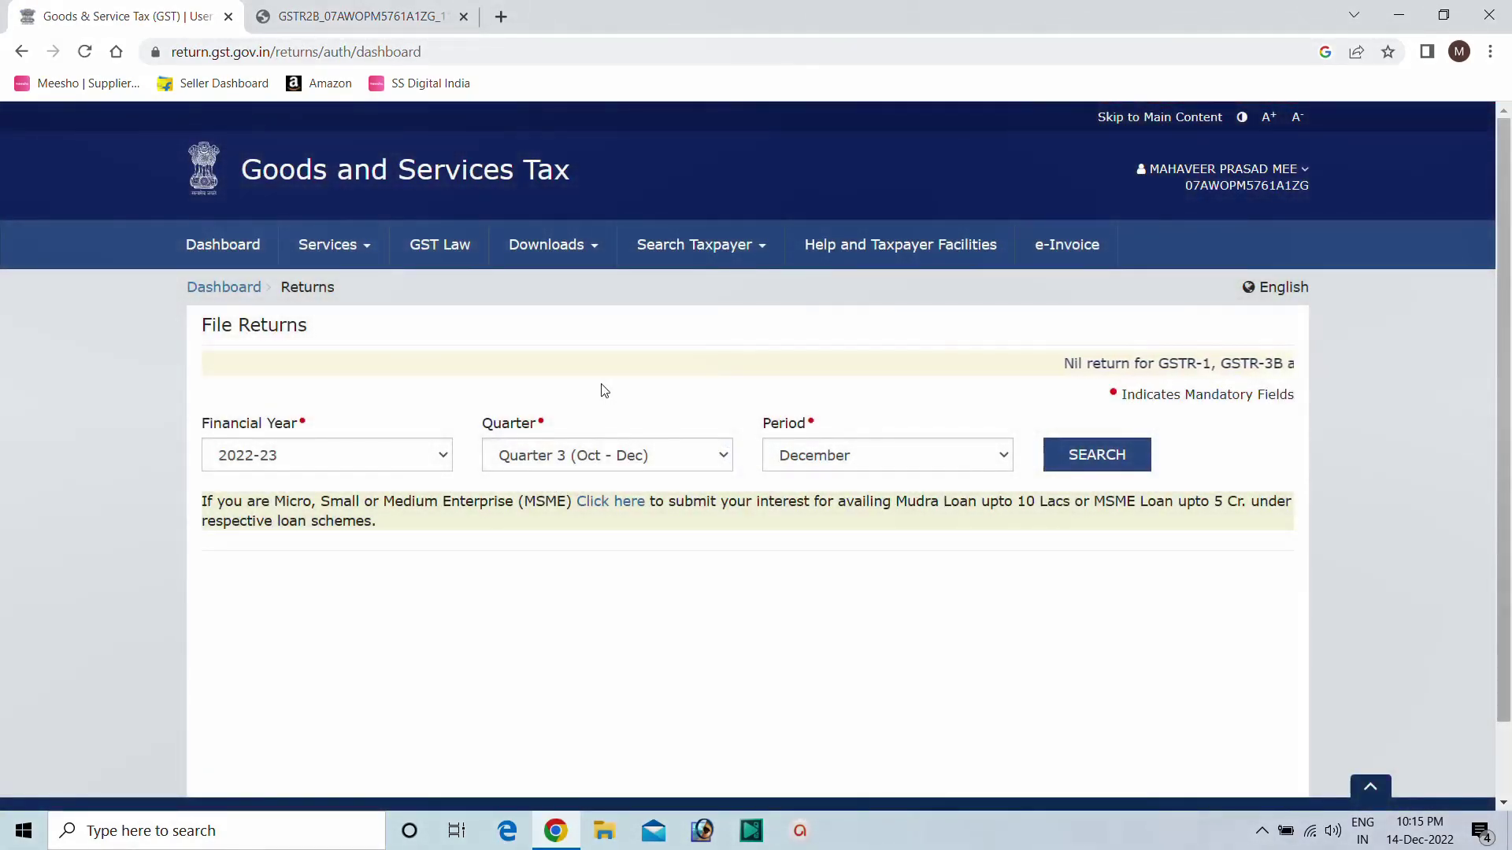
click(334, 260)
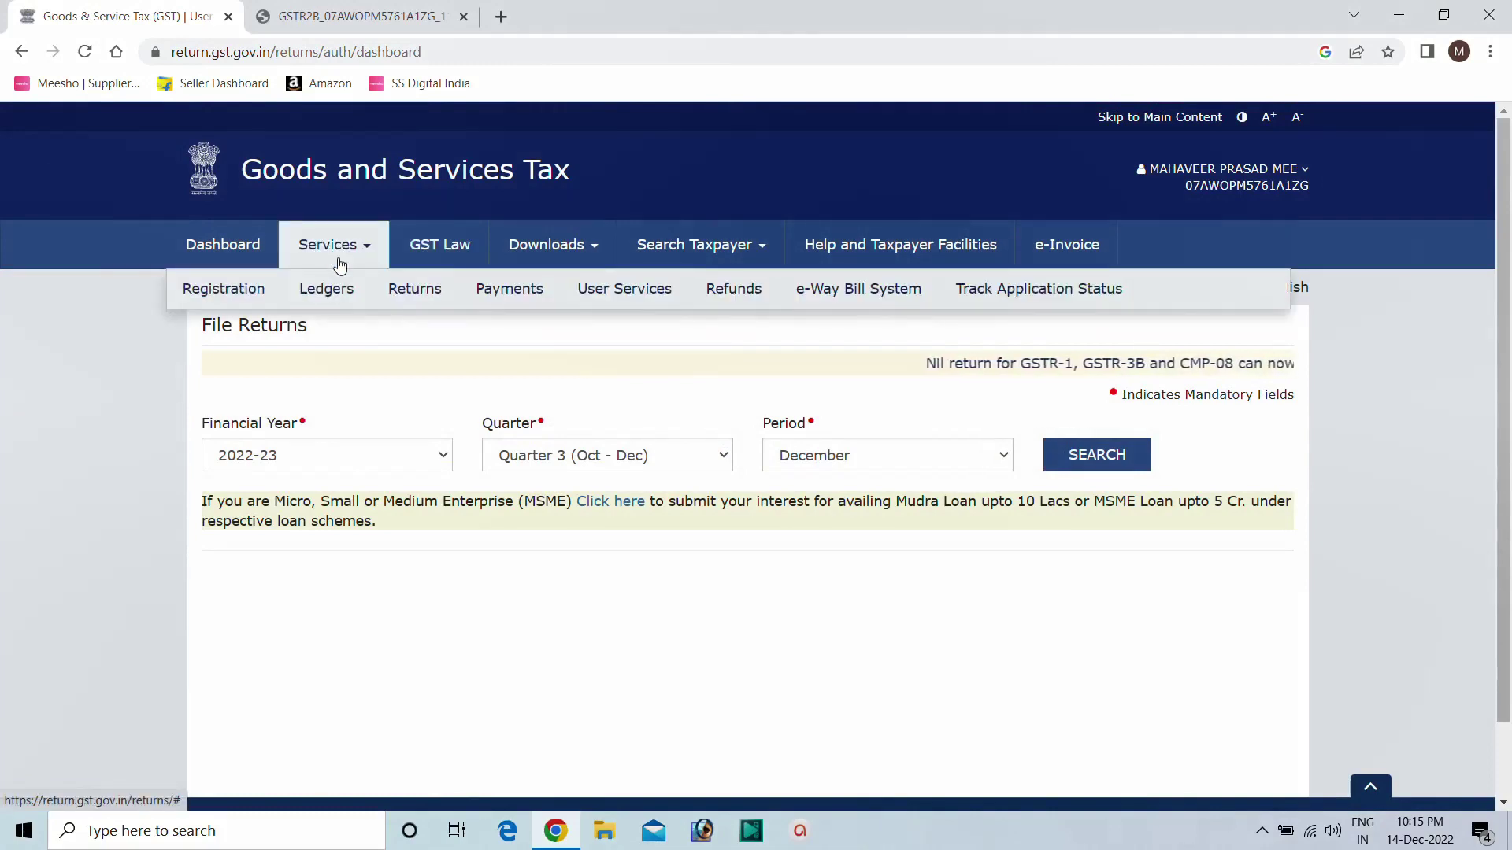
mouse_move(347, 294)
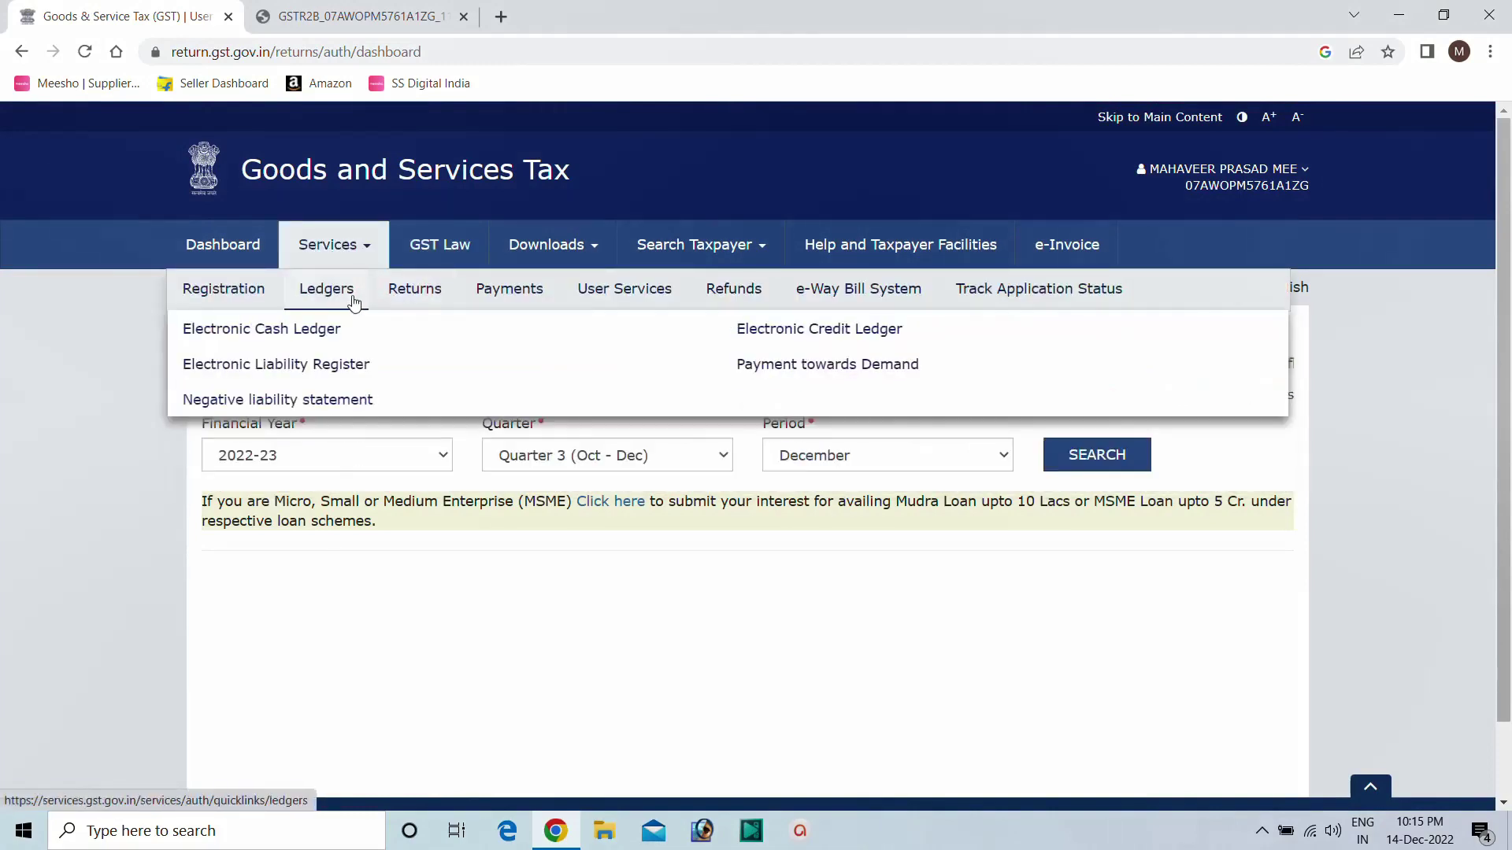
click(805, 340)
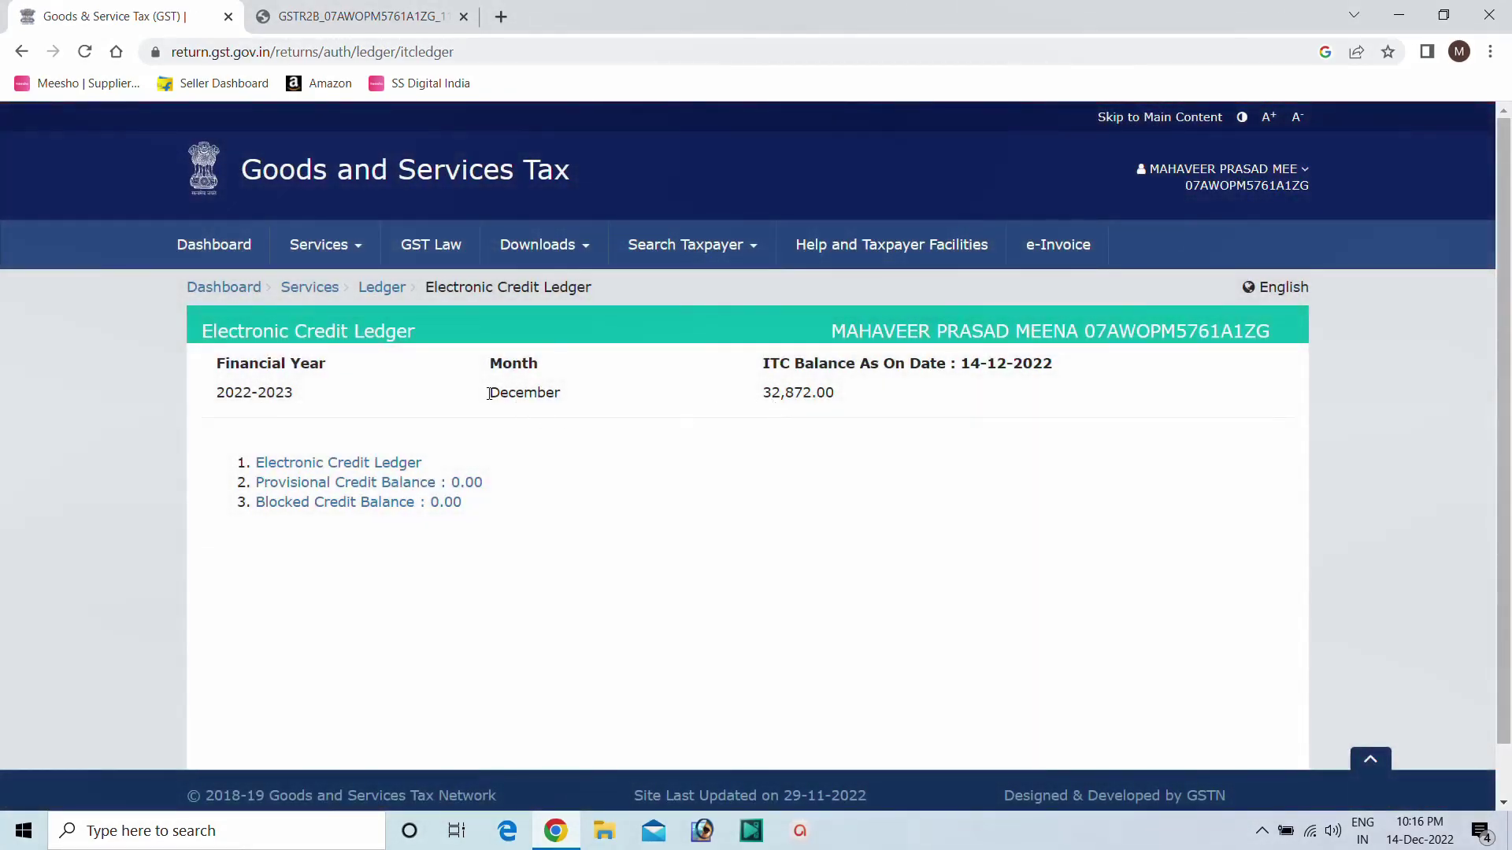
drag(489, 394, 580, 401)
drag(763, 392, 826, 393)
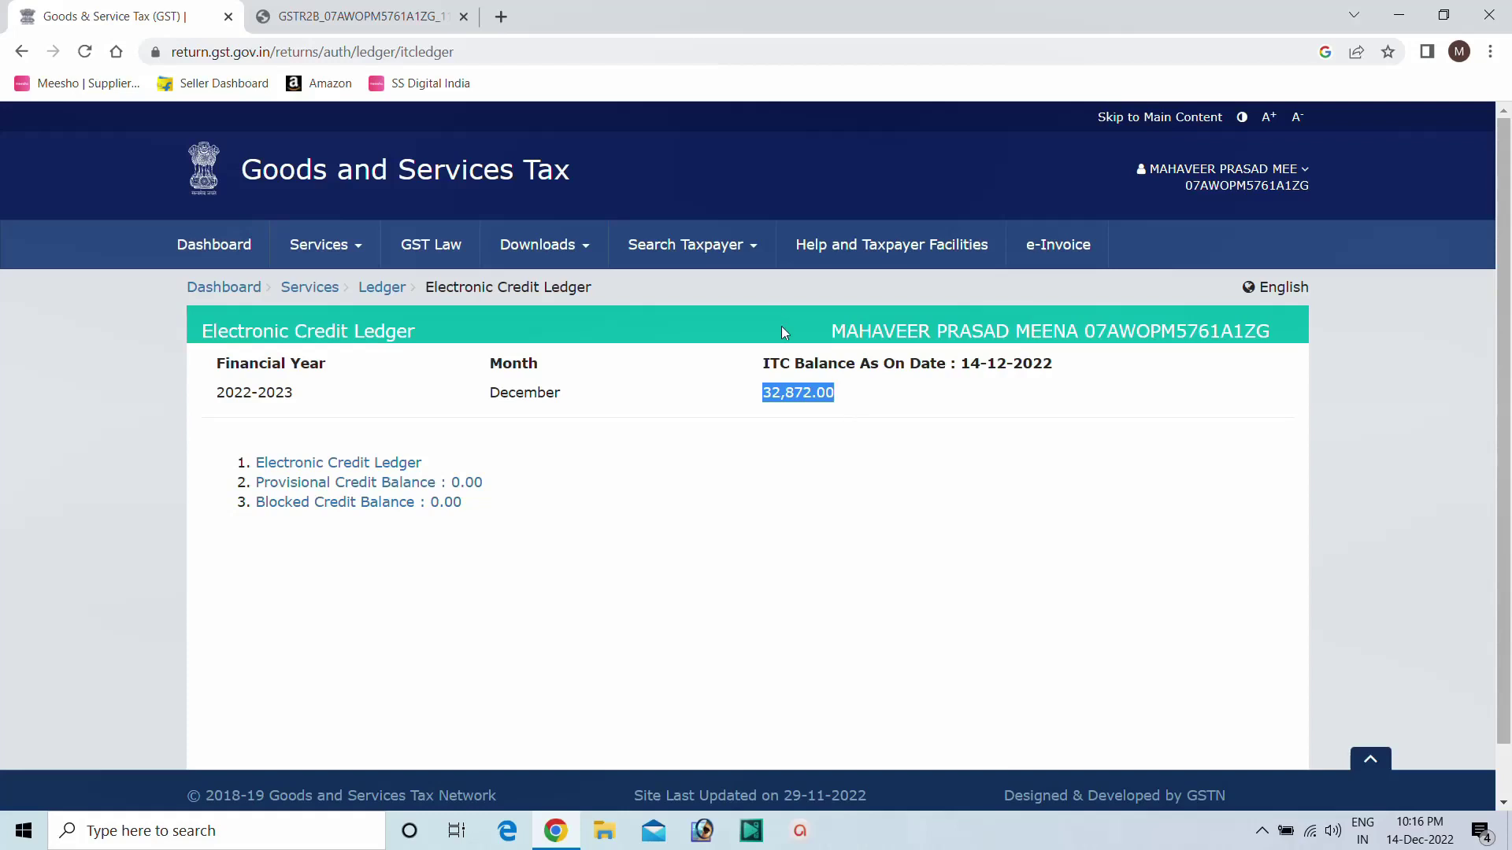
click(221, 285)
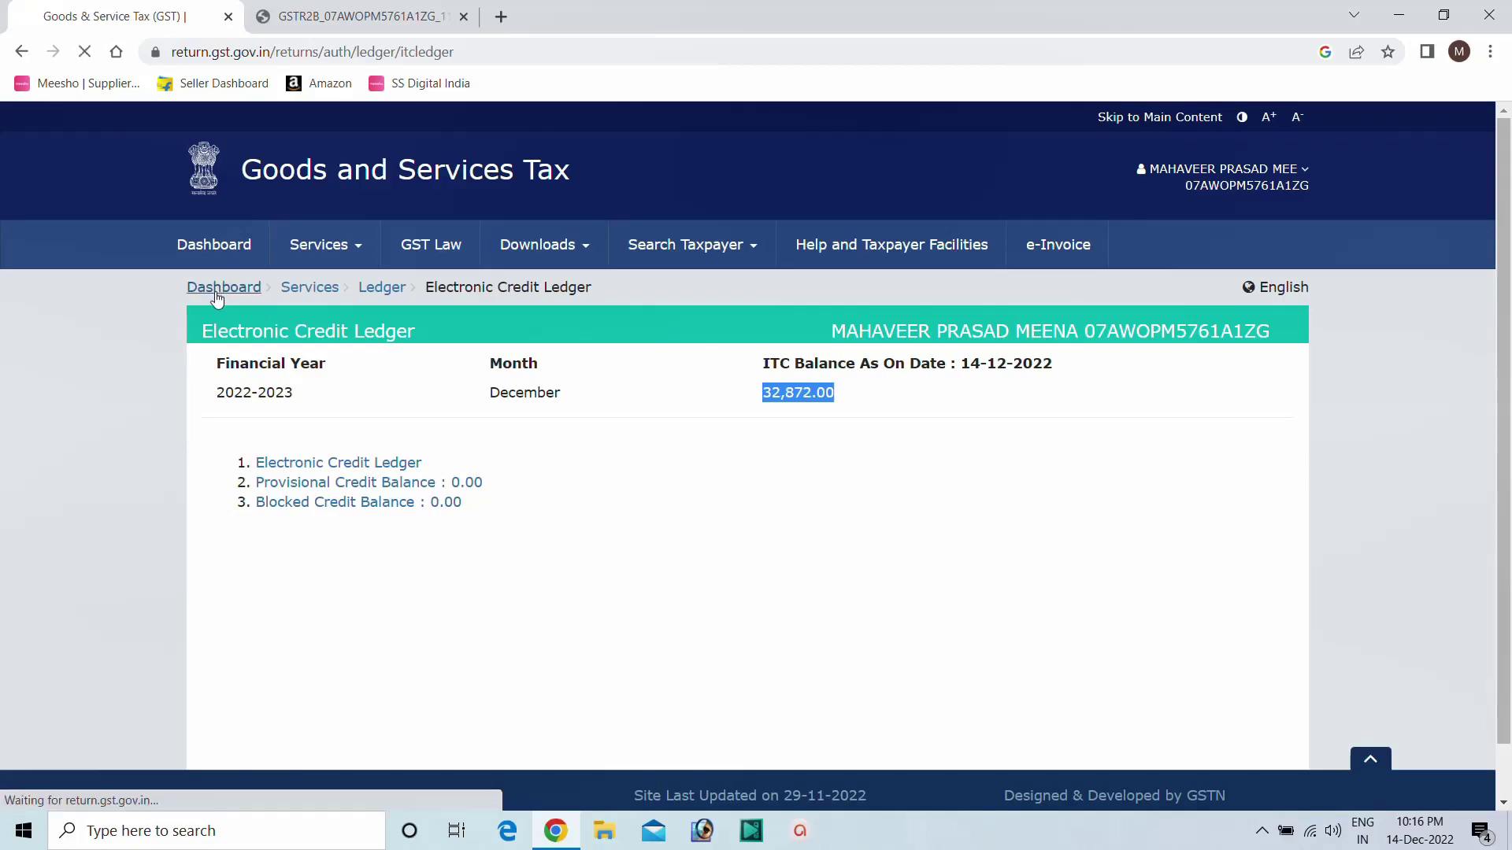
scroll(523, 370, down, 2)
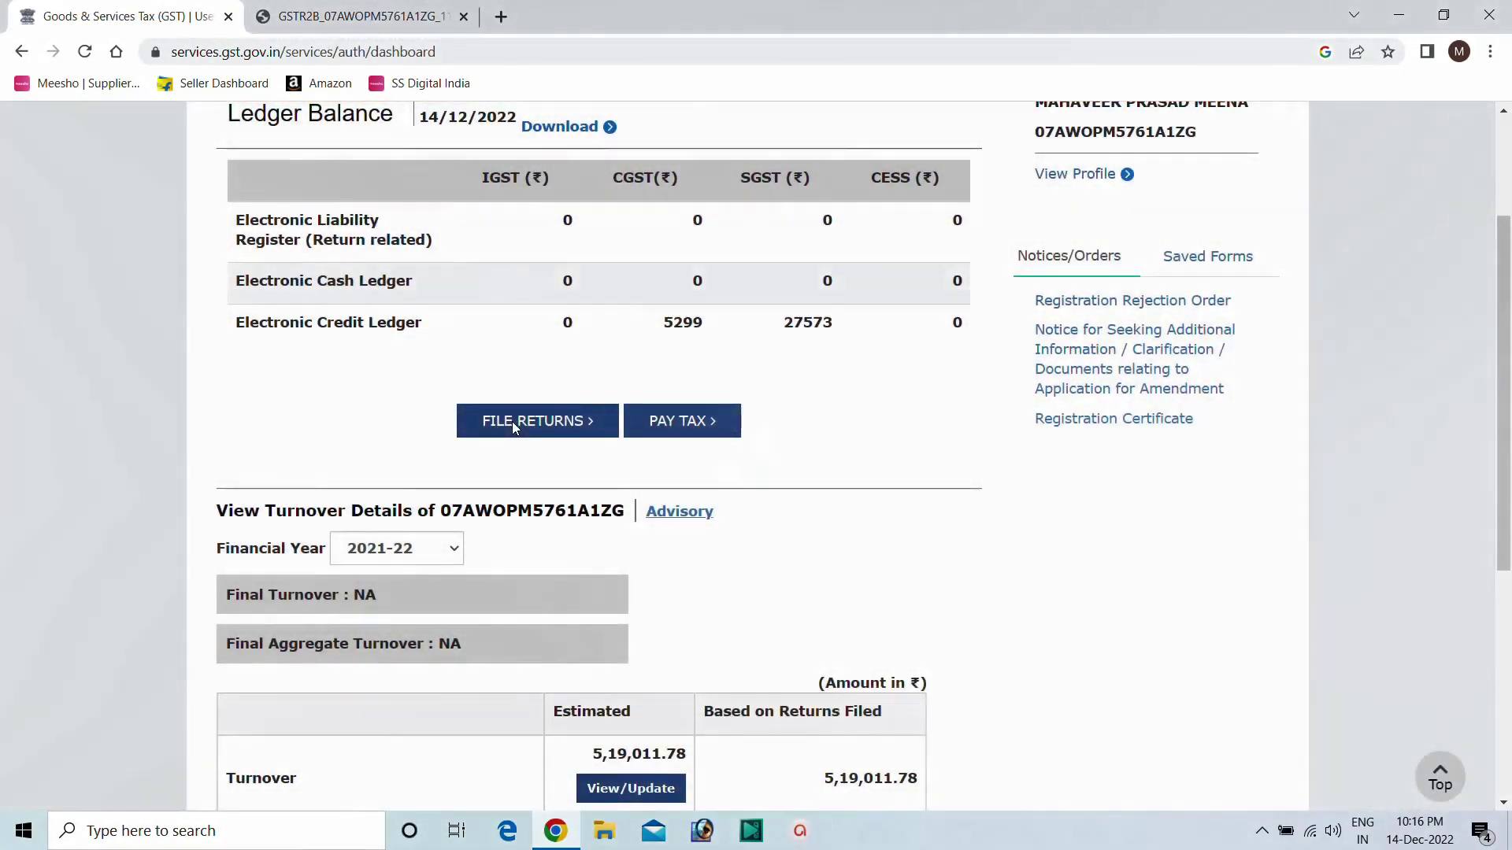
Search the November 2022-23 returns and start preparing GSTR-3B online.
click(511, 422)
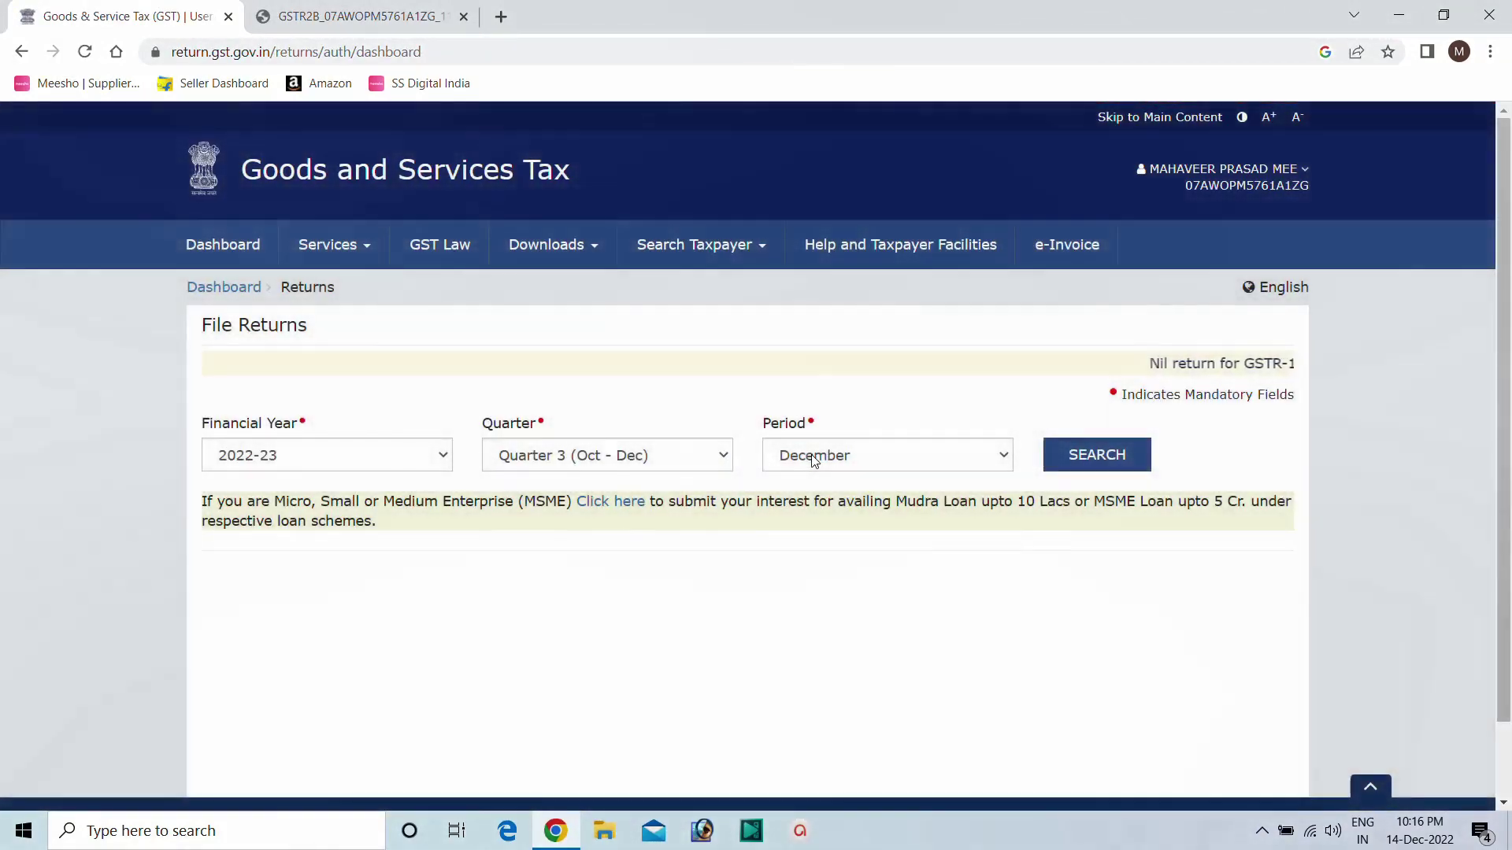
click(811, 455)
click(814, 501)
click(1080, 455)
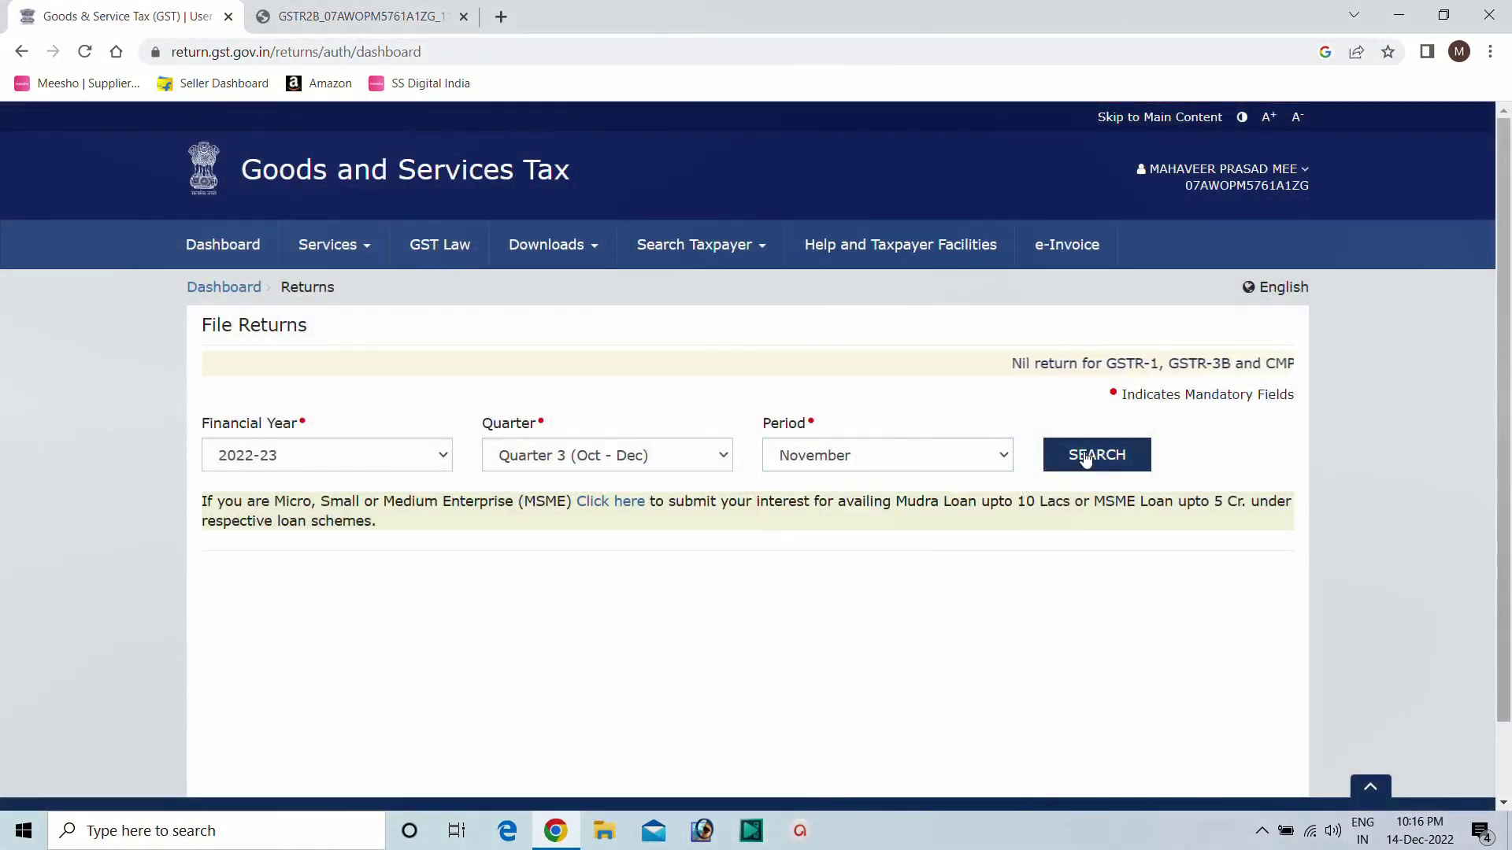
scroll(713, 459, down, 3)
scroll(713, 458, down, 3)
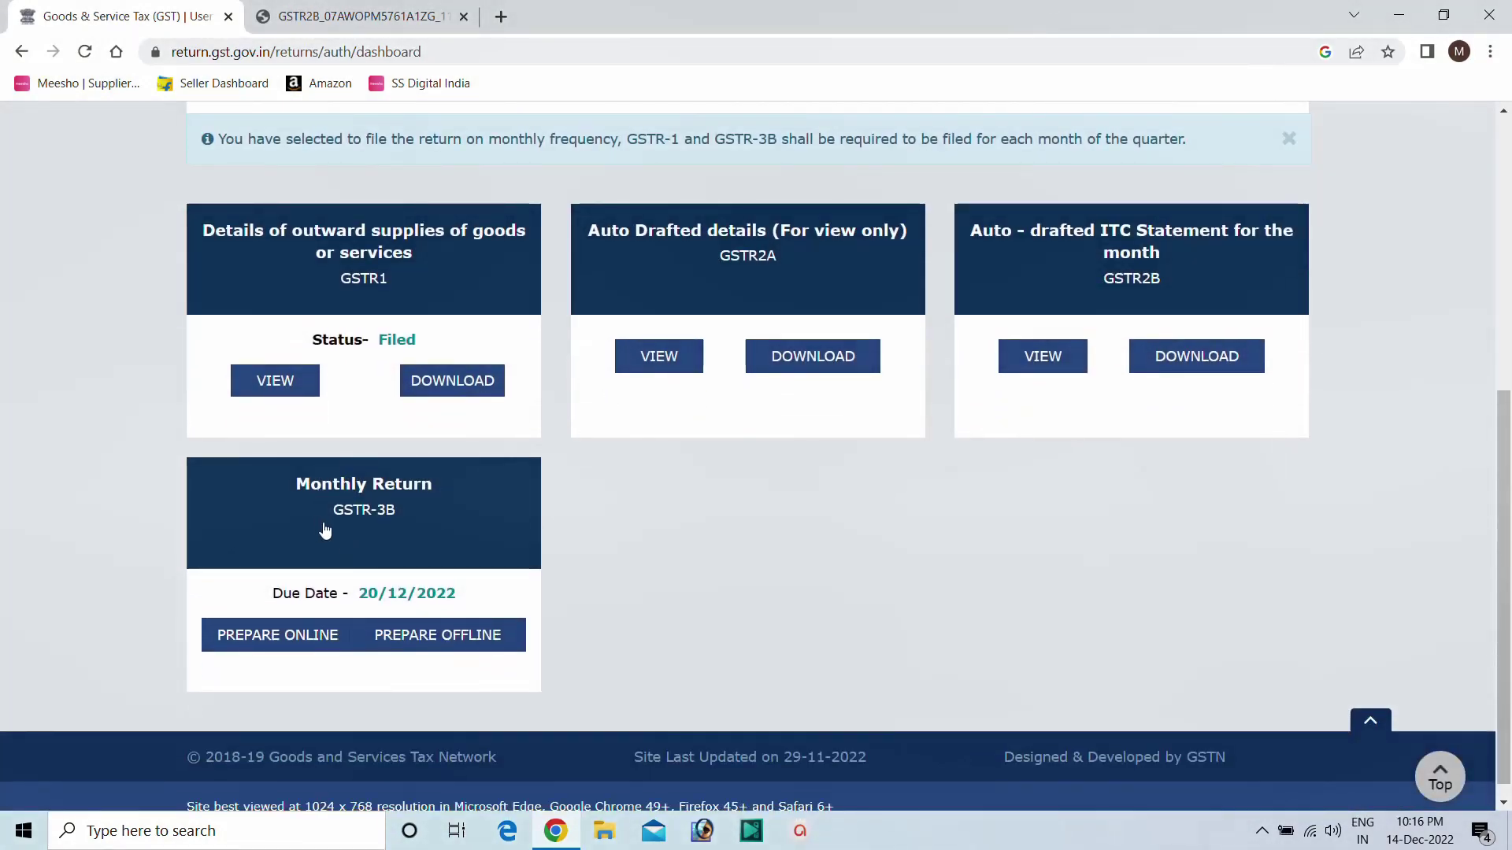
click(275, 633)
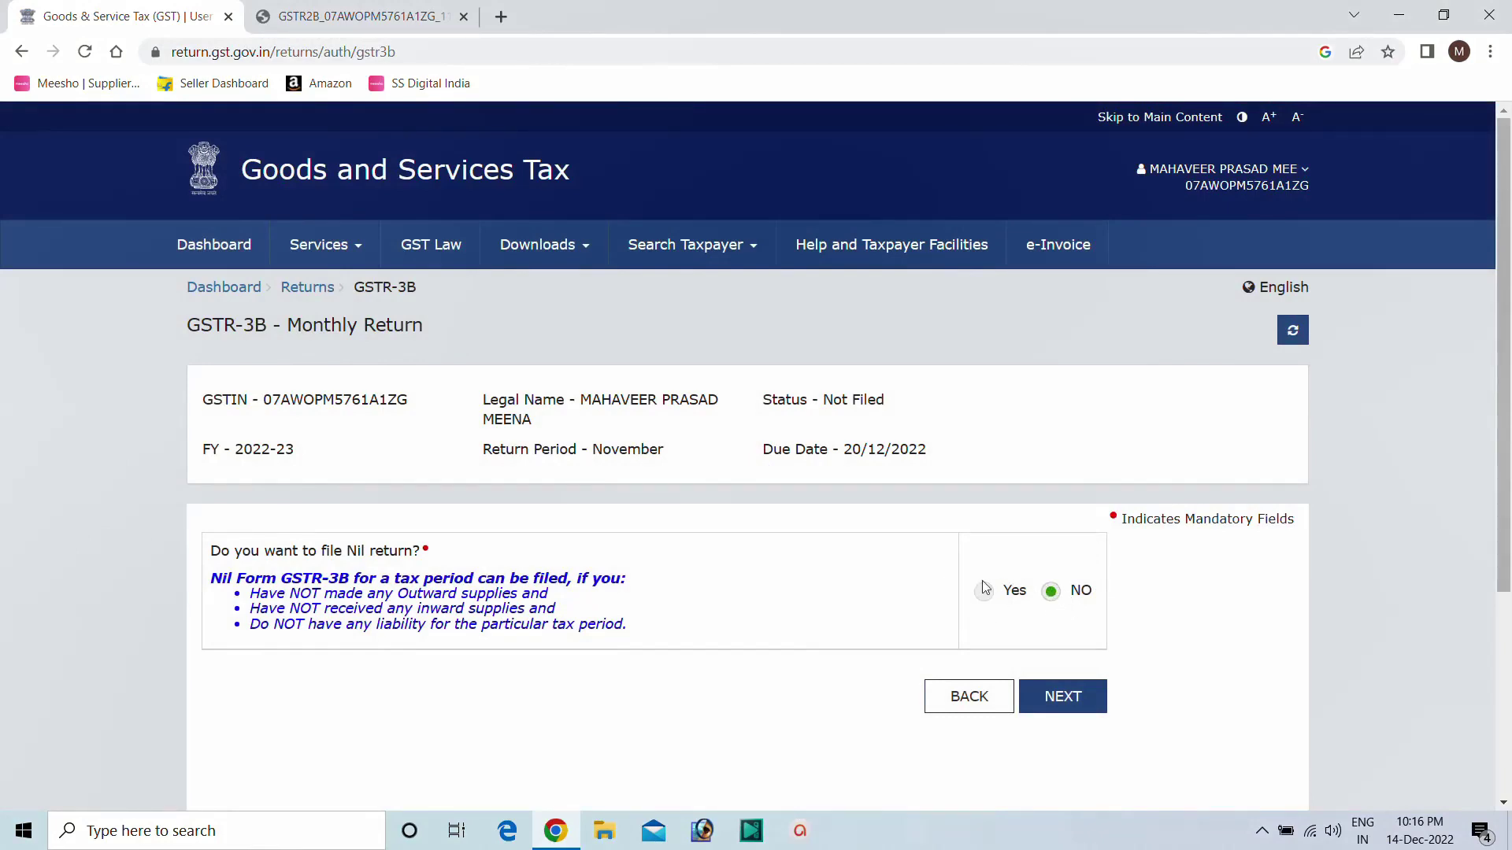
Keep 'No' for nil return, proceed, and dismiss the system generated summary notice.
click(1057, 700)
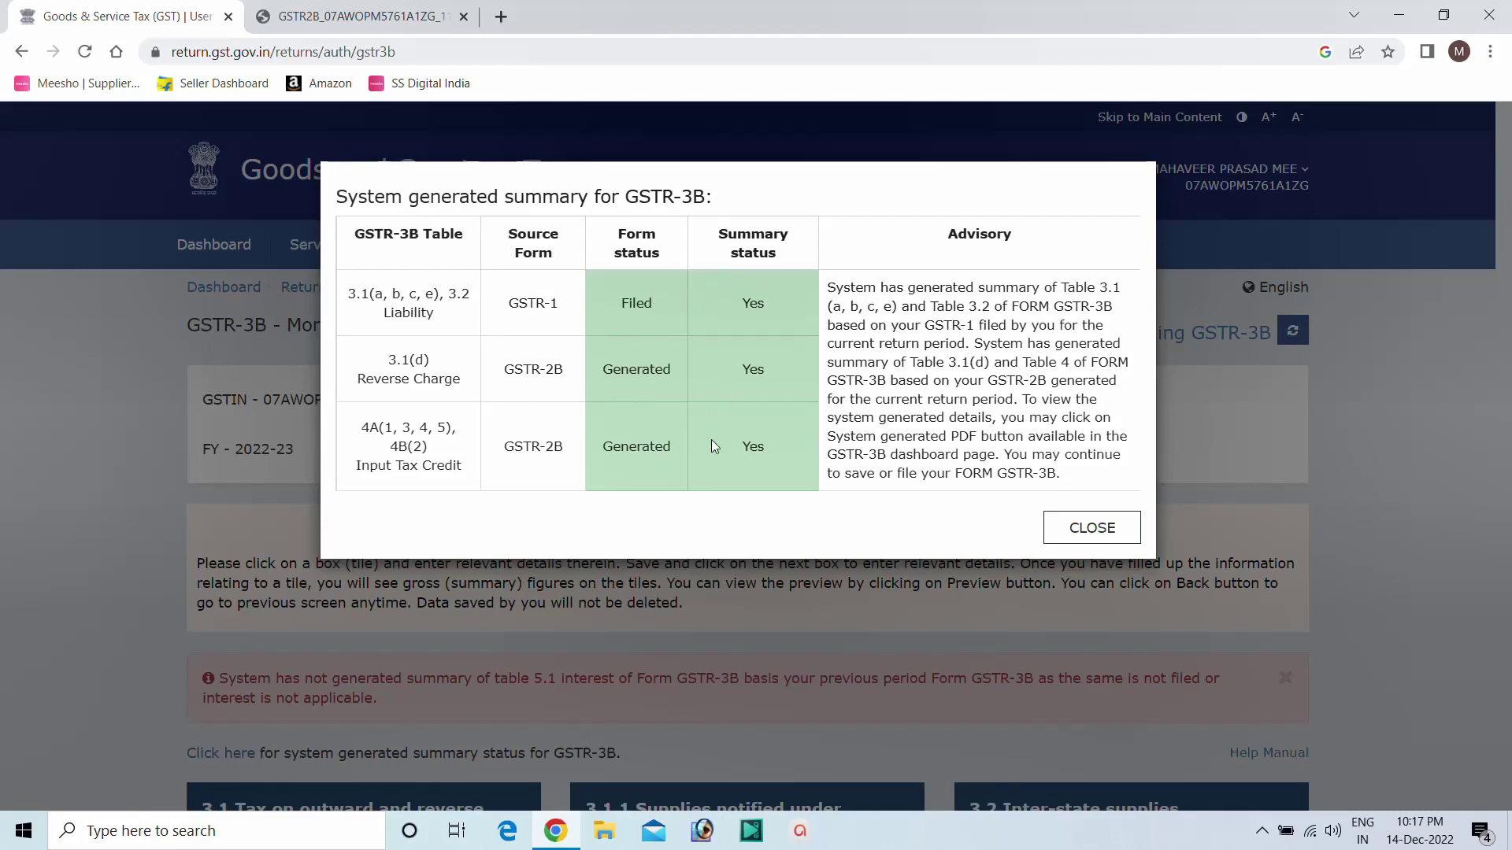
click(1090, 528)
scroll(475, 380, down, 1)
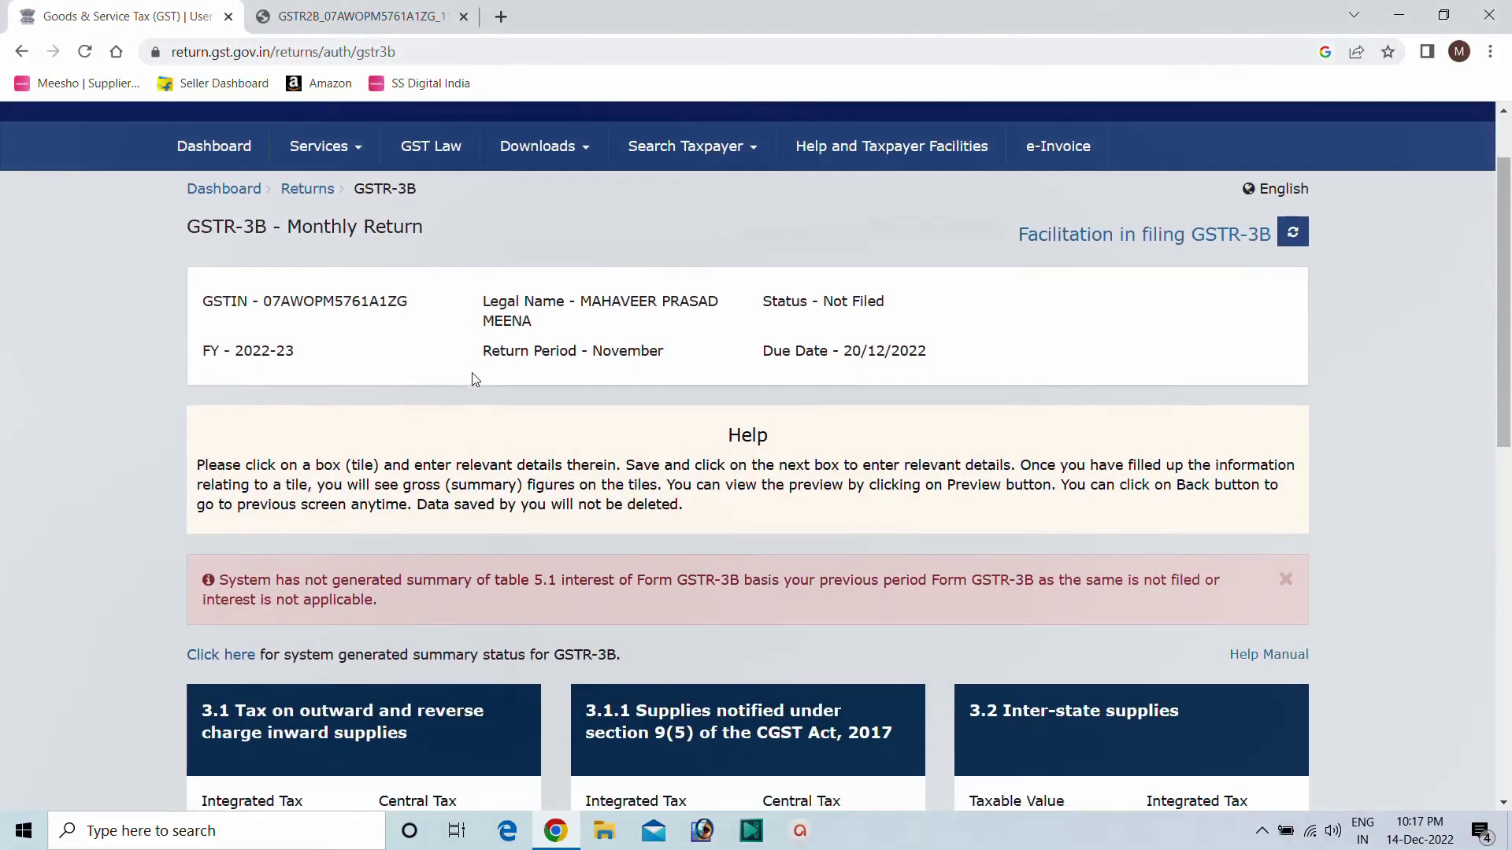
scroll(474, 379, down, 3)
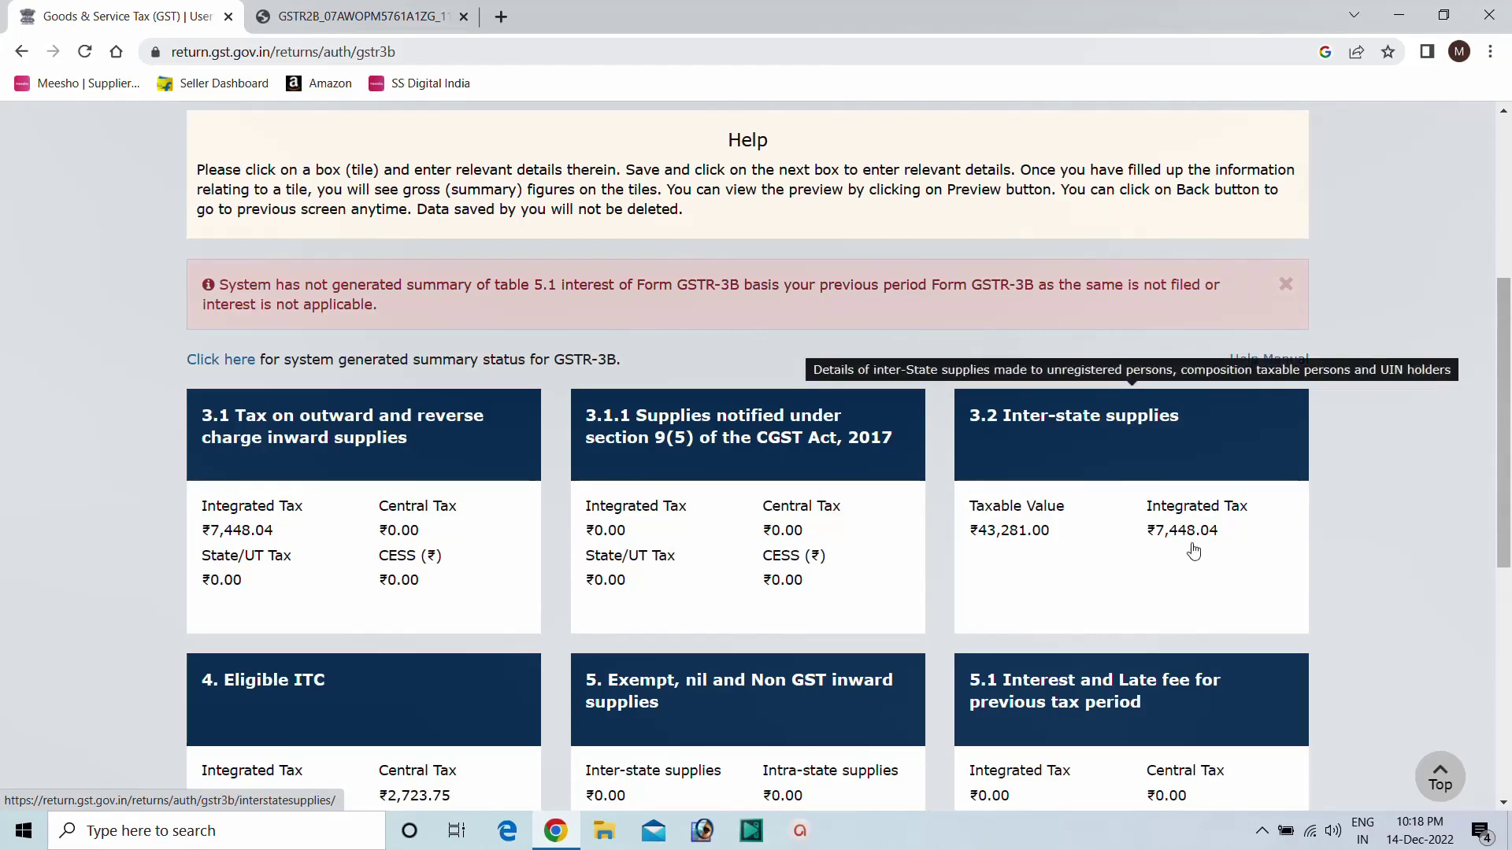
scroll(1157, 543, down, 3)
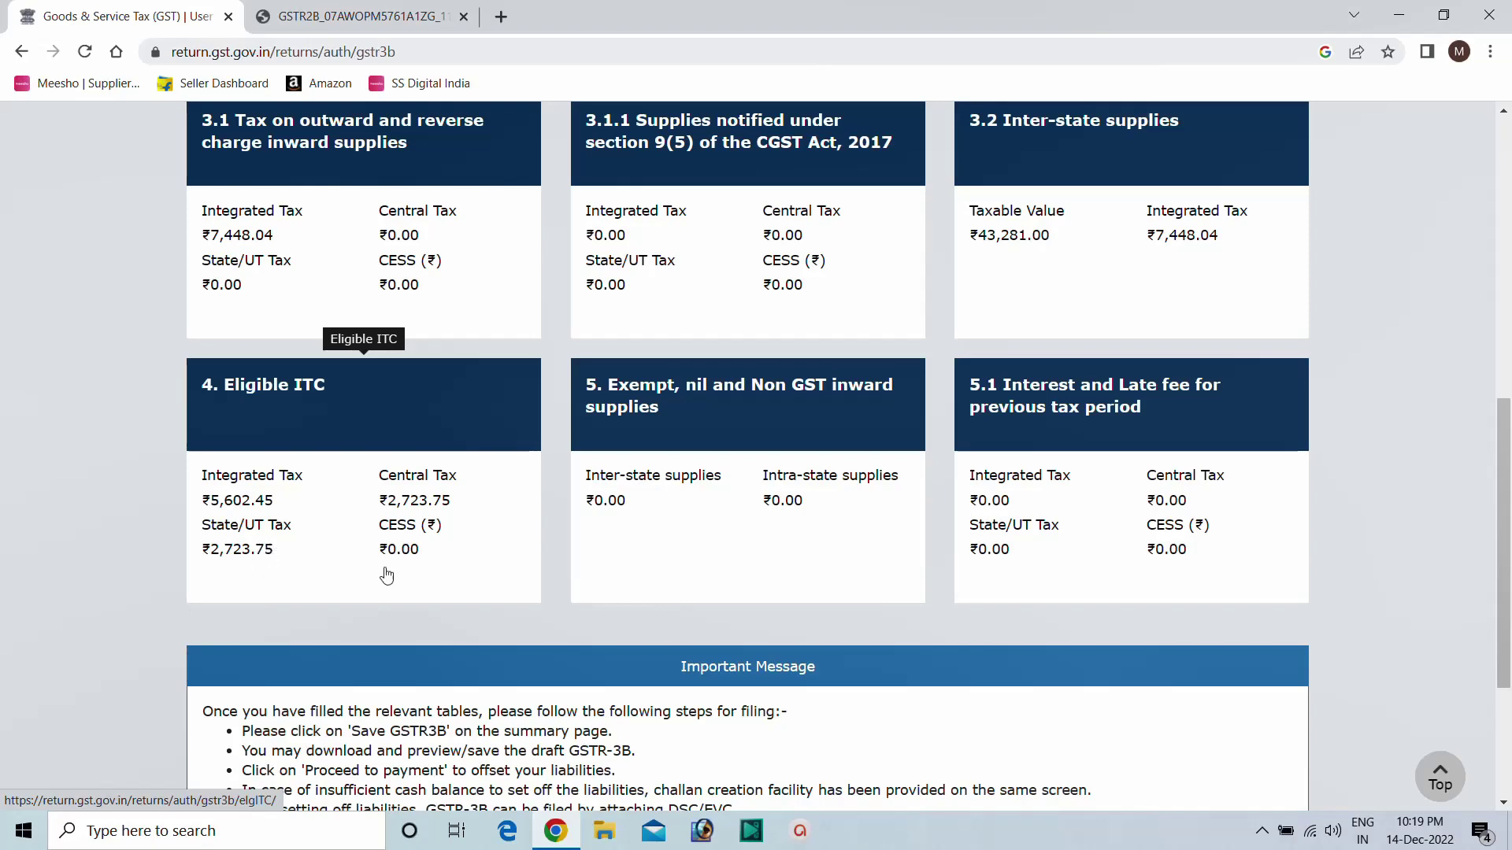
scroll(457, 583, down, 4)
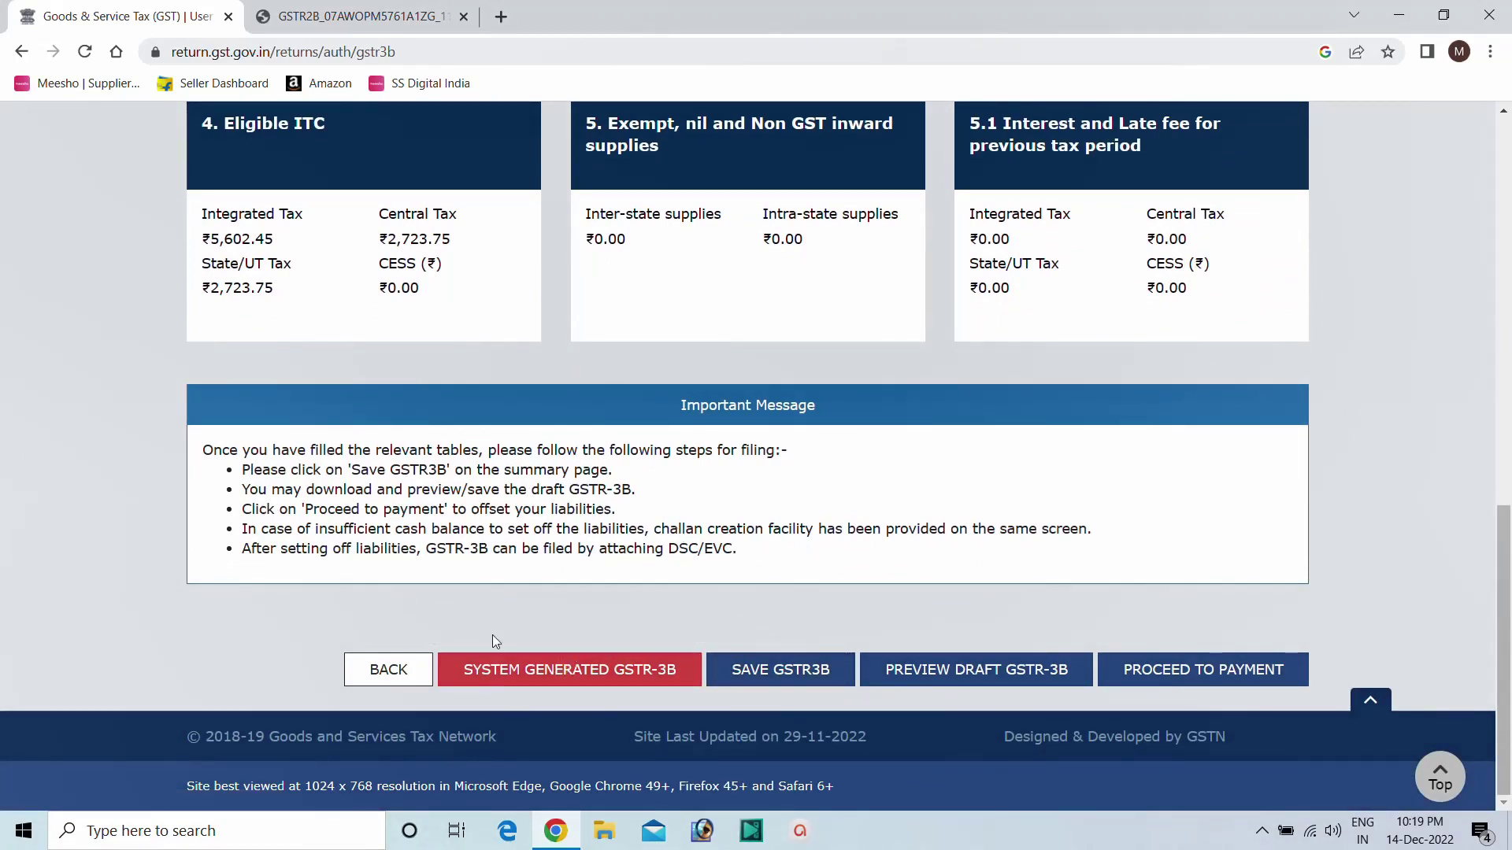
scroll(606, 589, up, 1)
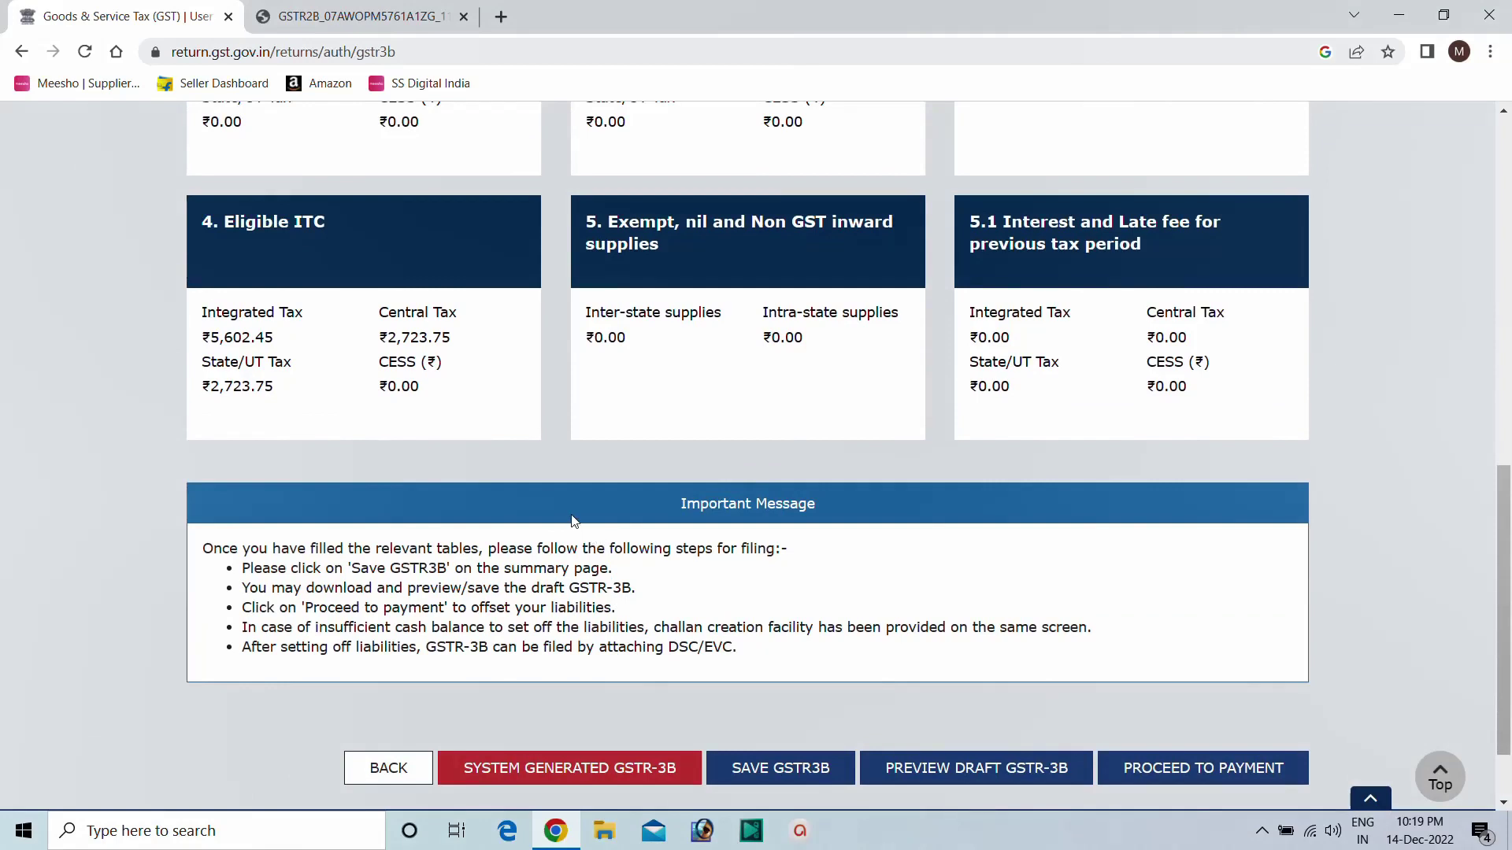
scroll(519, 435, up, 1)
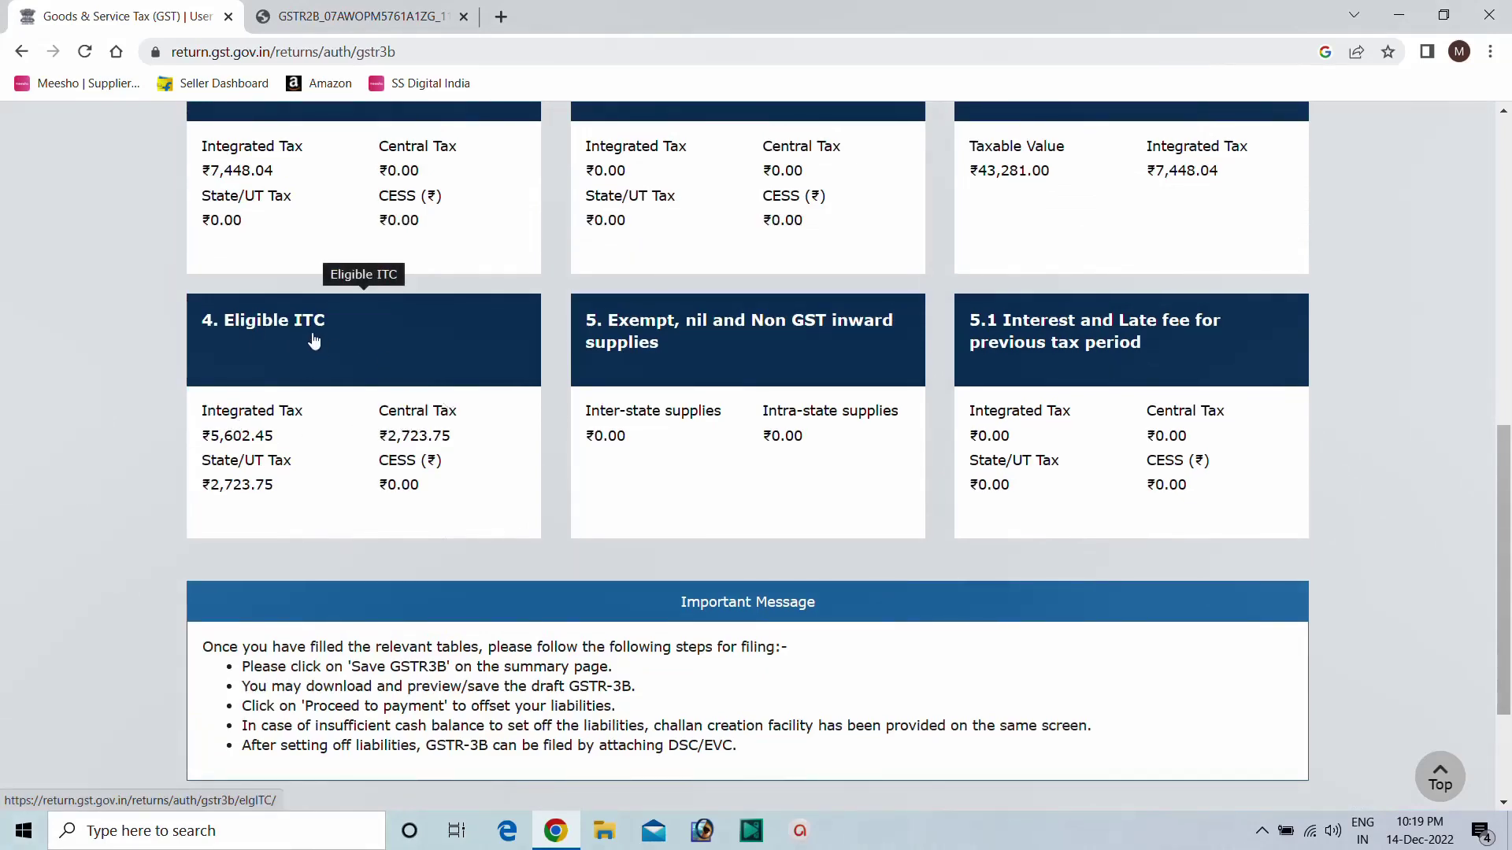
Open the Eligible ITC table and check the All other ITC integrated, central and state amounts.
click(284, 328)
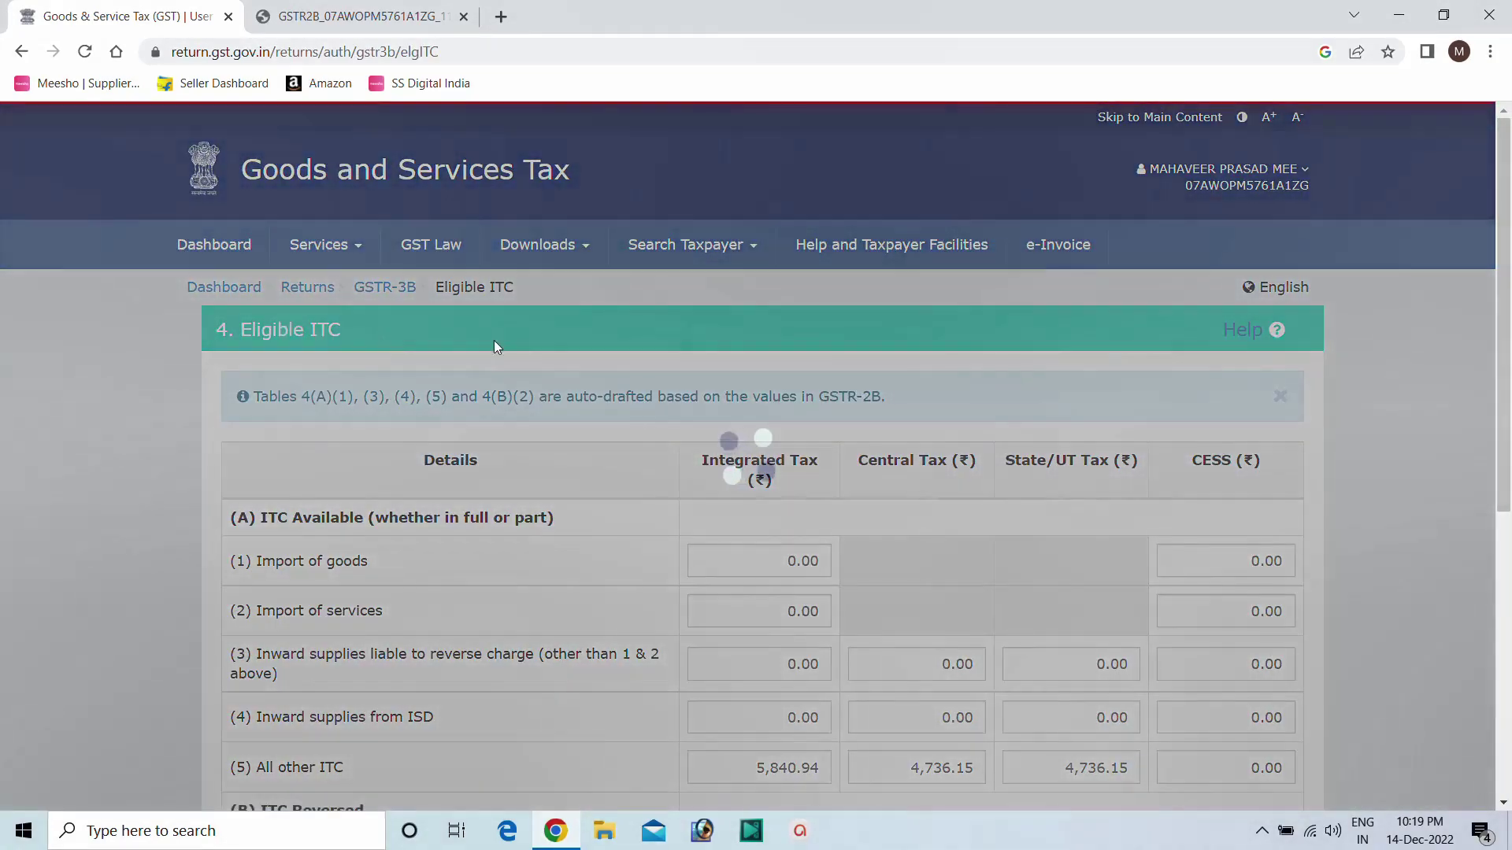
scroll(569, 349, down, 2)
scroll(568, 348, down, 2)
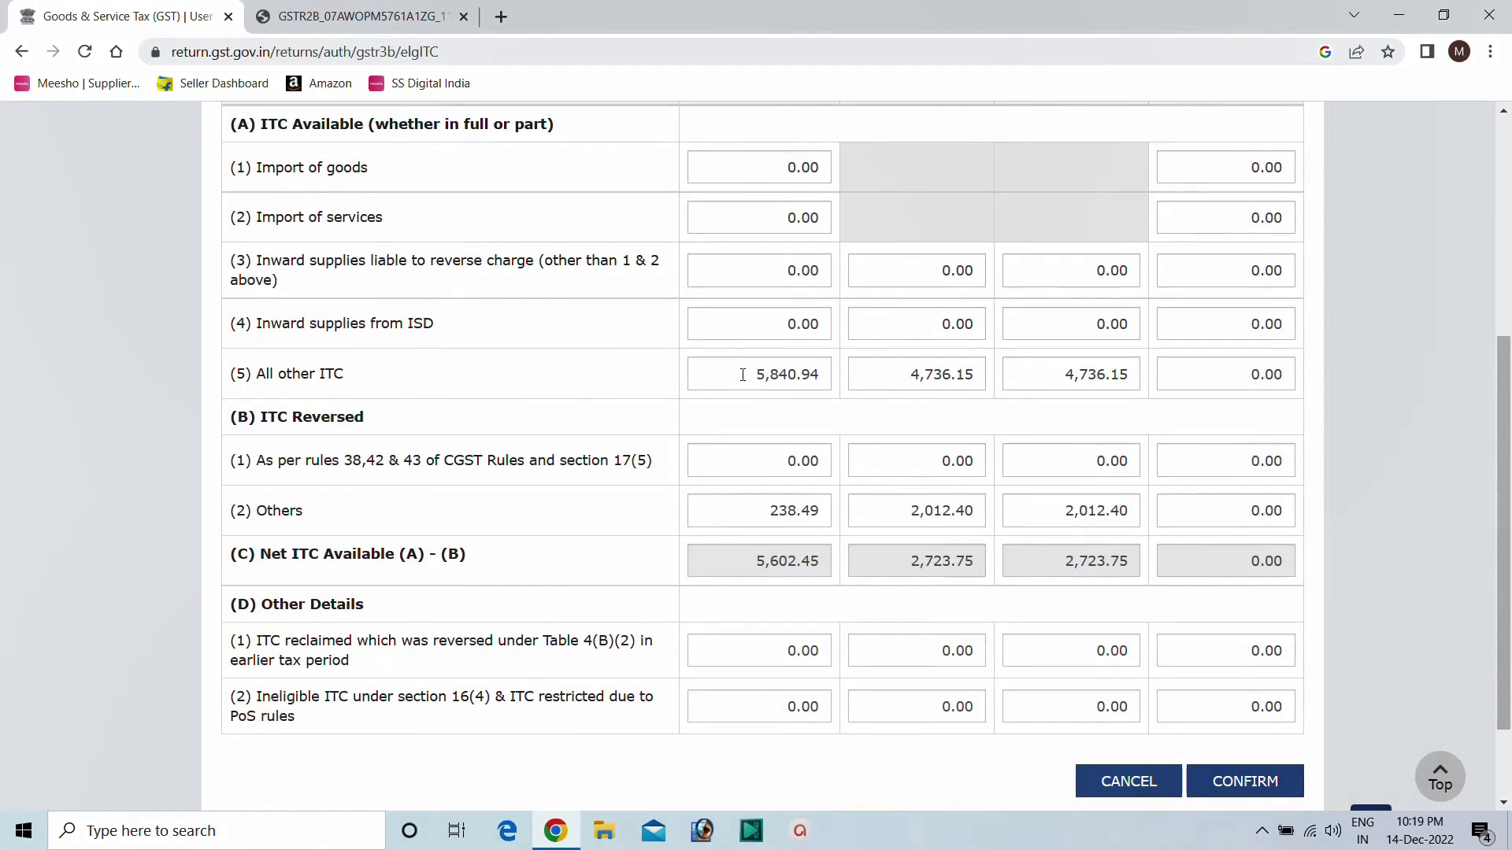
drag(742, 375, 830, 372)
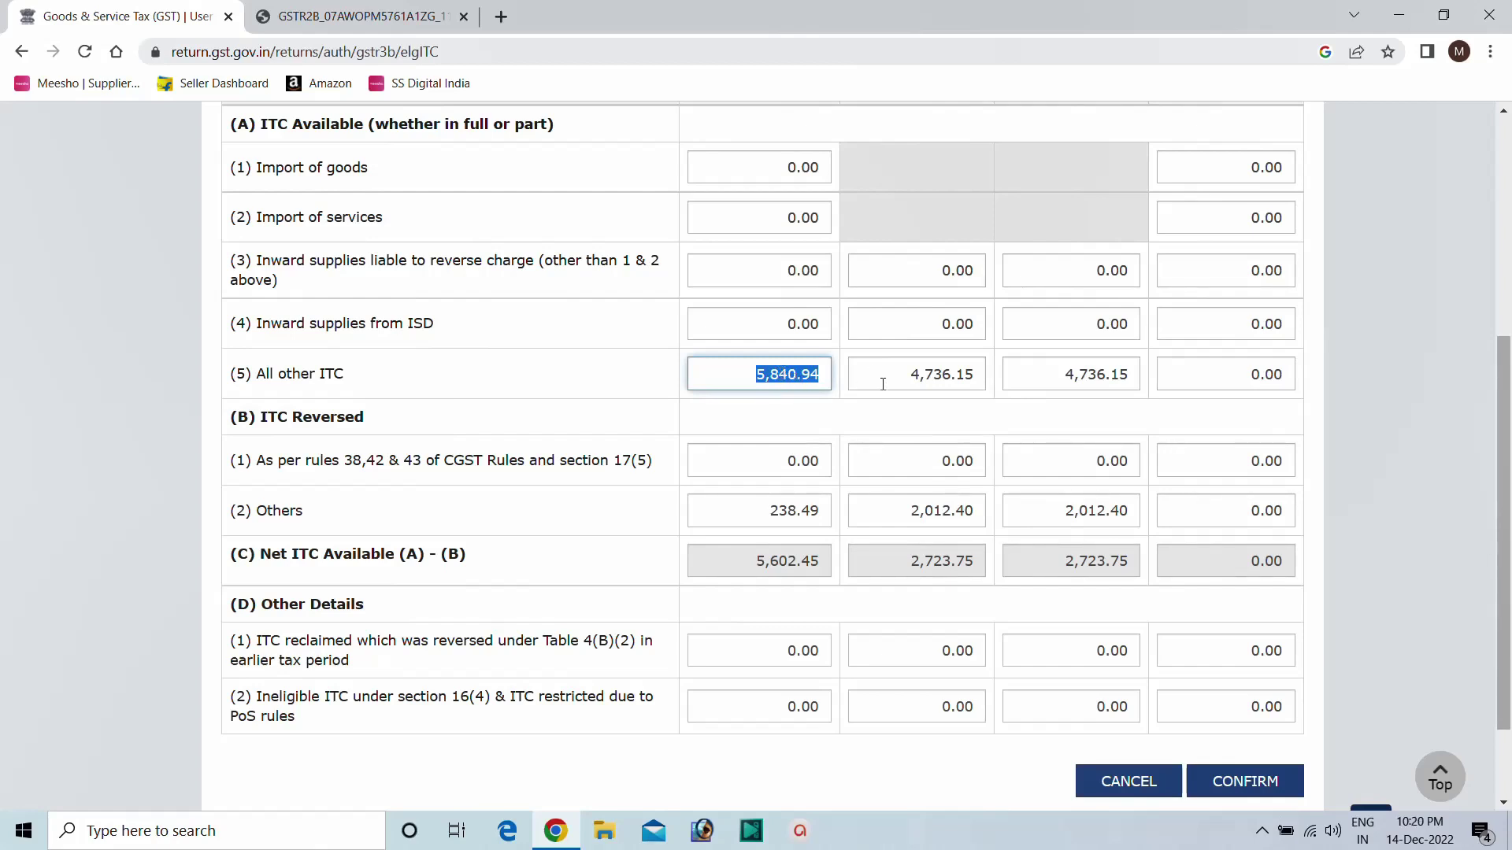
drag(889, 377, 981, 373)
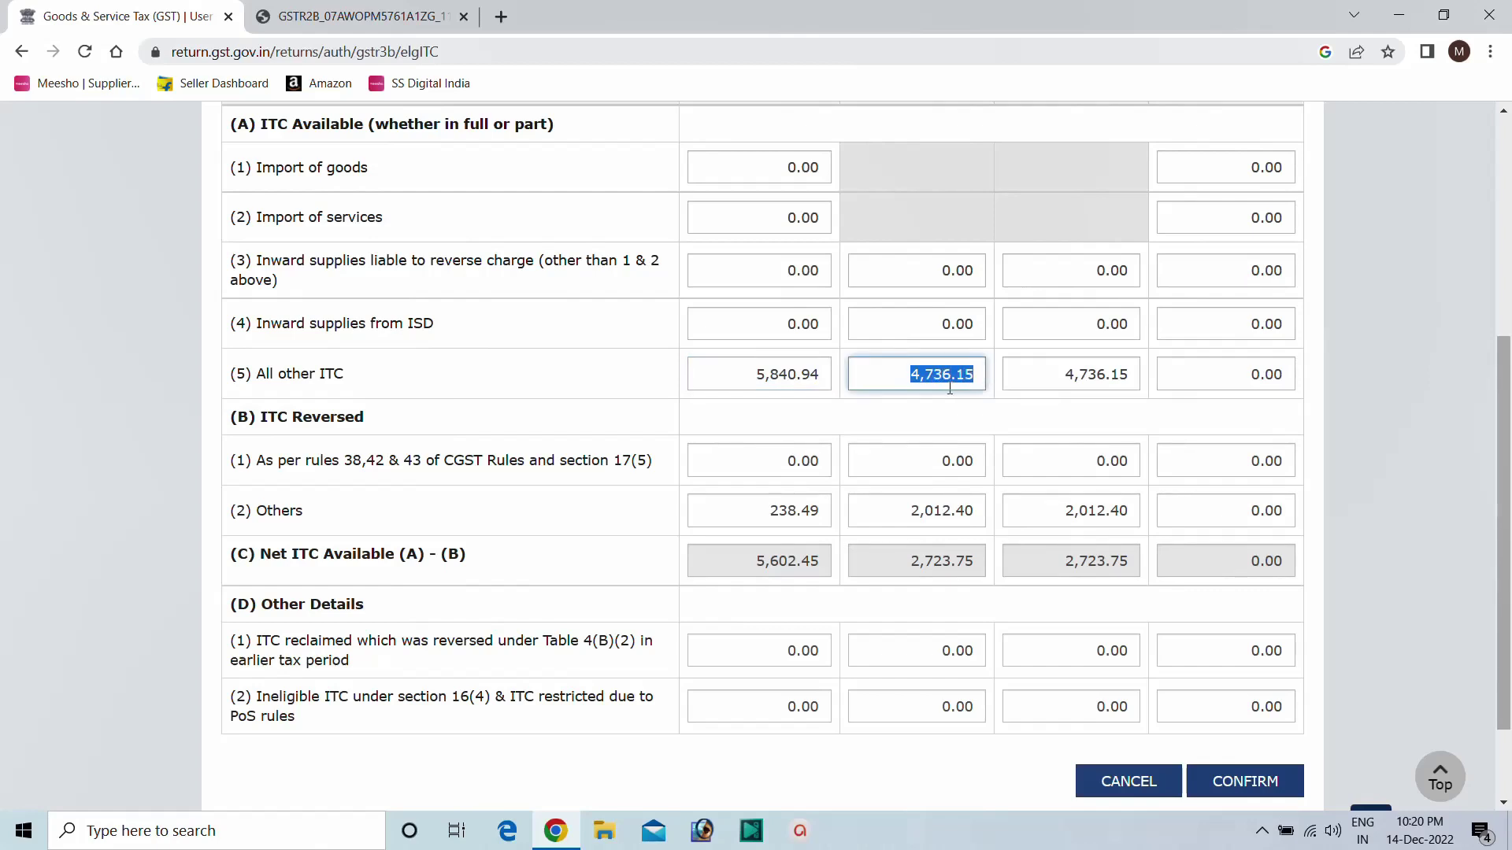
scroll(953, 378, up, 3)
scroll(937, 381, up, 1)
scroll(929, 382, down, 4)
drag(1046, 373, 1138, 370)
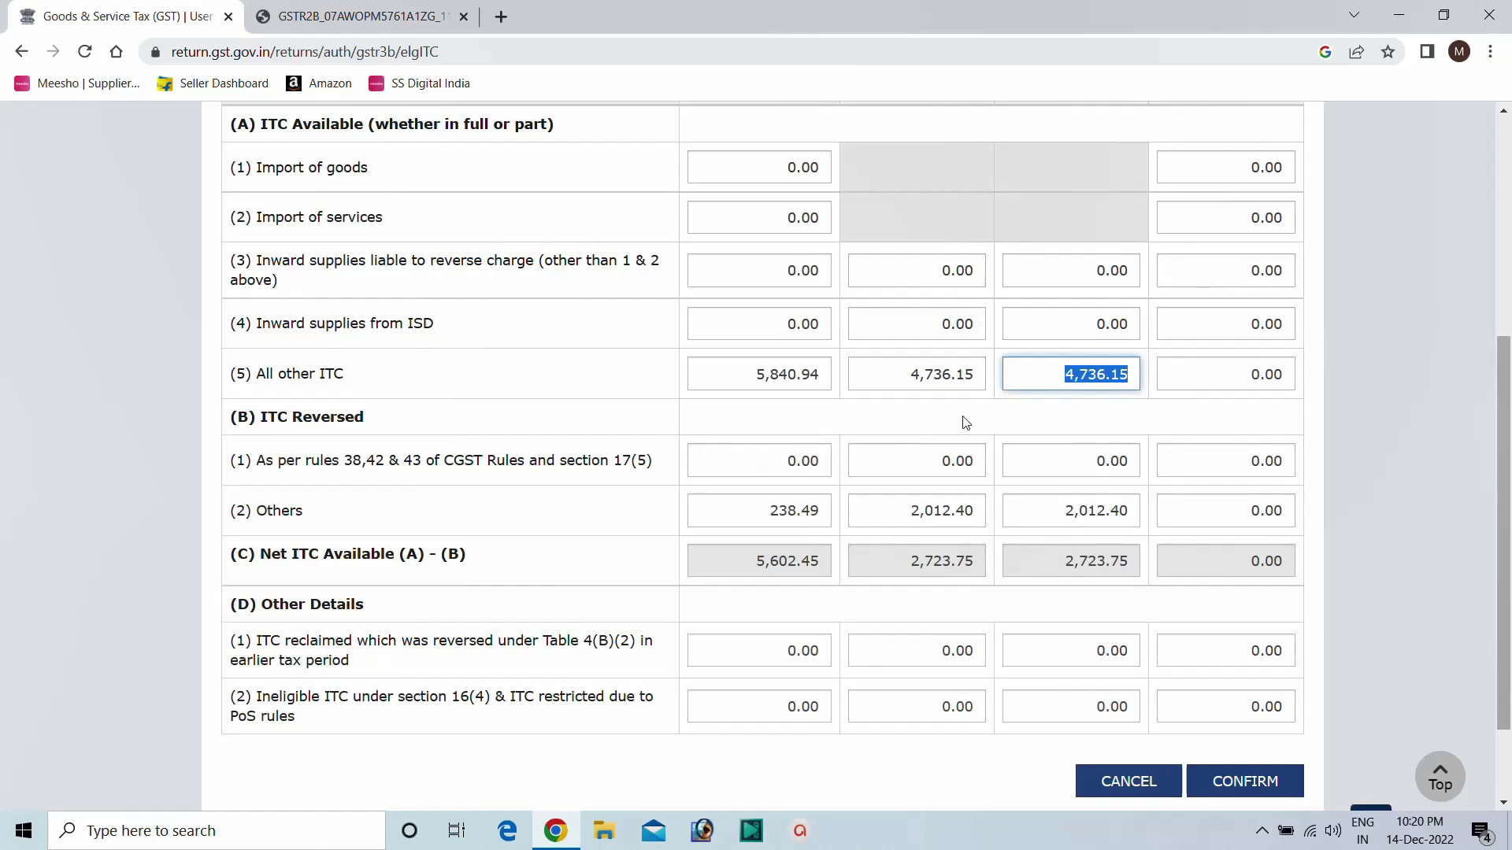
Check the reversed Others amounts (integrated 238.49) and the All other ITC central 4,736.15.
click(740, 508)
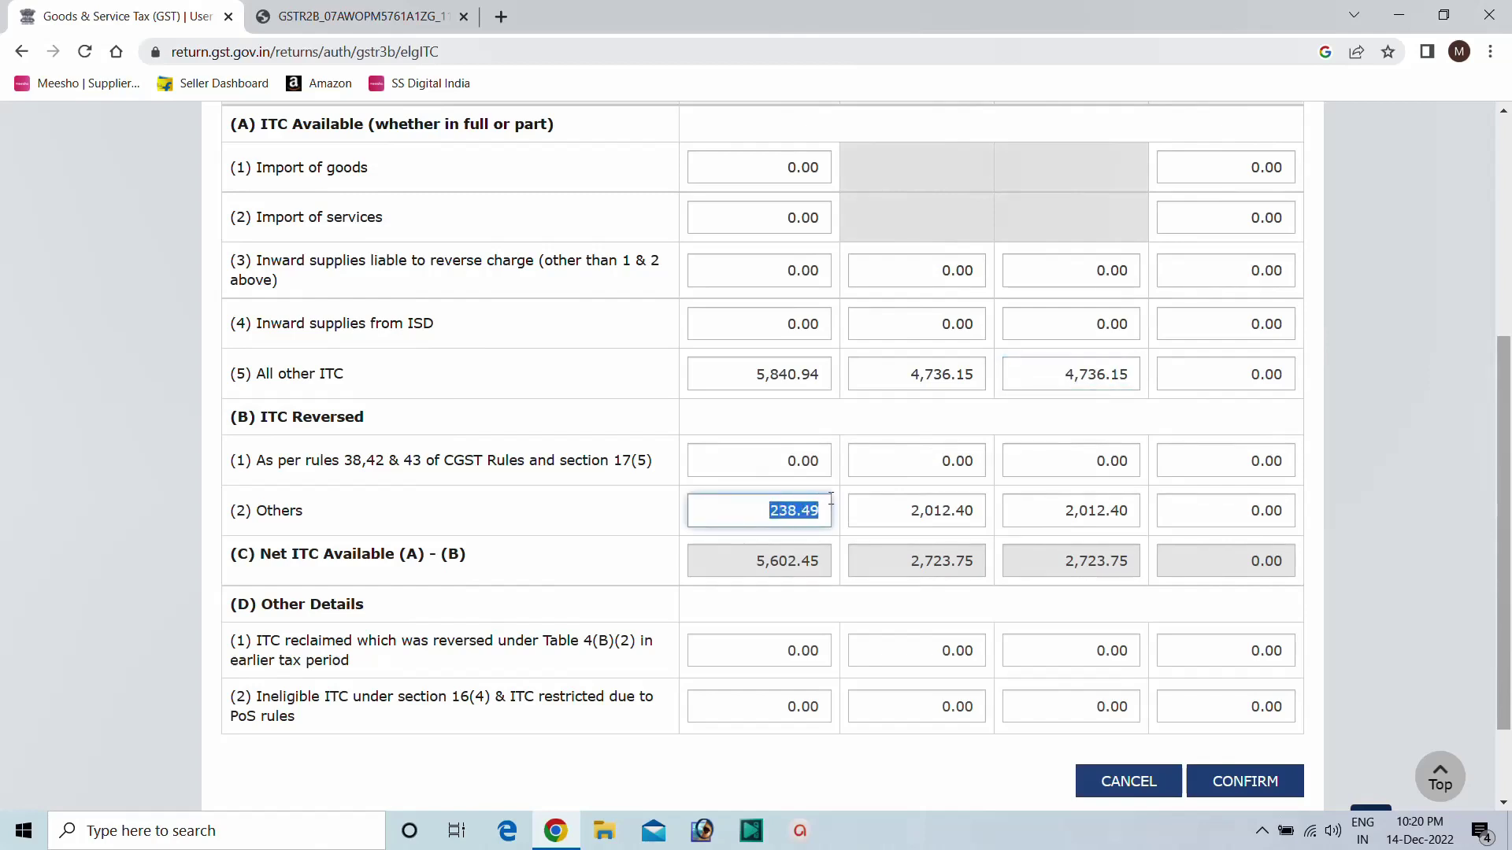
click(905, 512)
click(1070, 510)
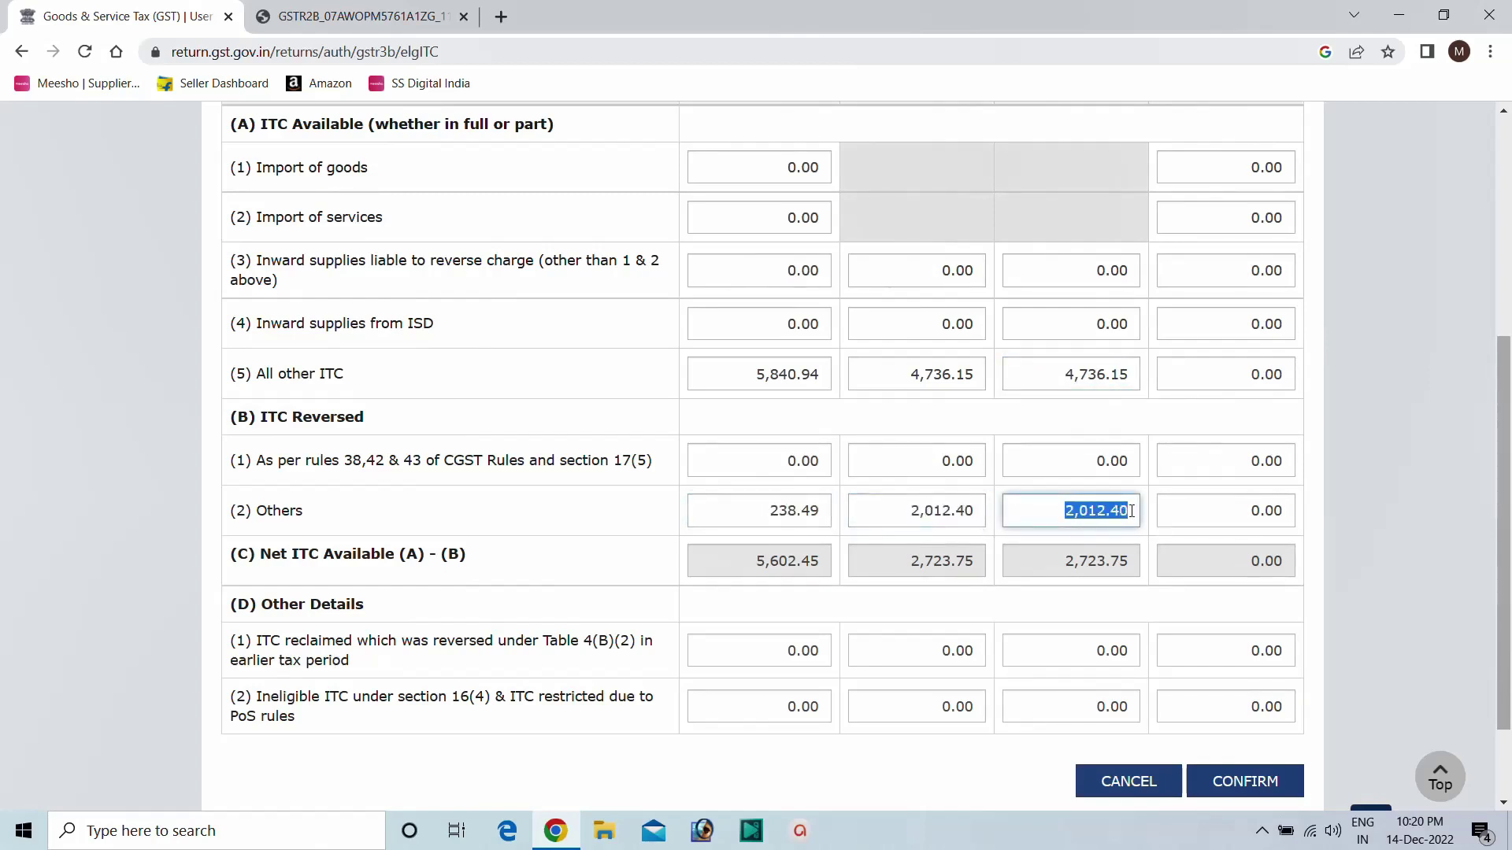
click(747, 371)
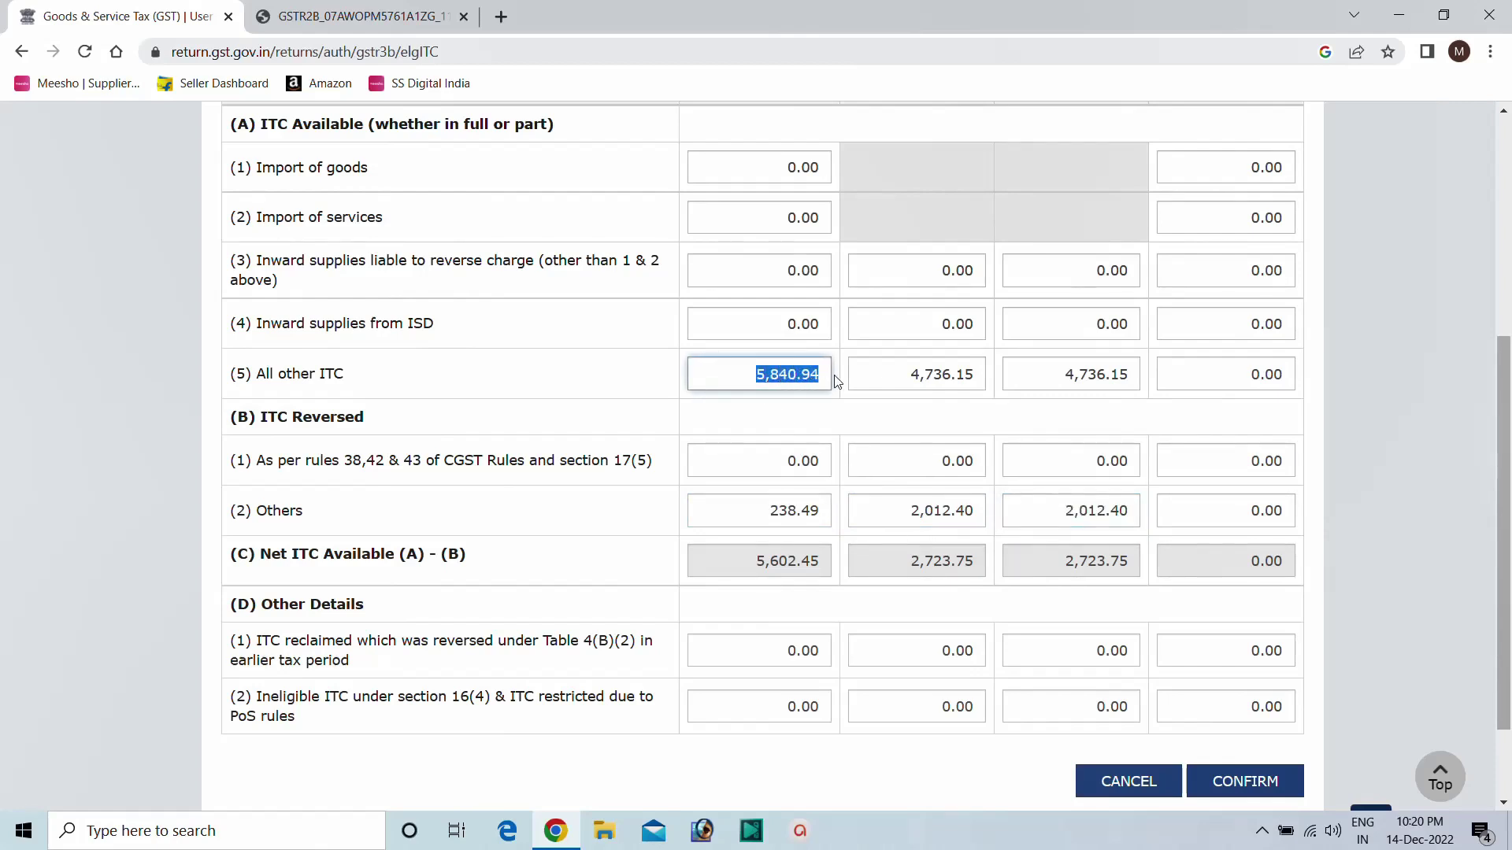
drag(752, 515, 848, 494)
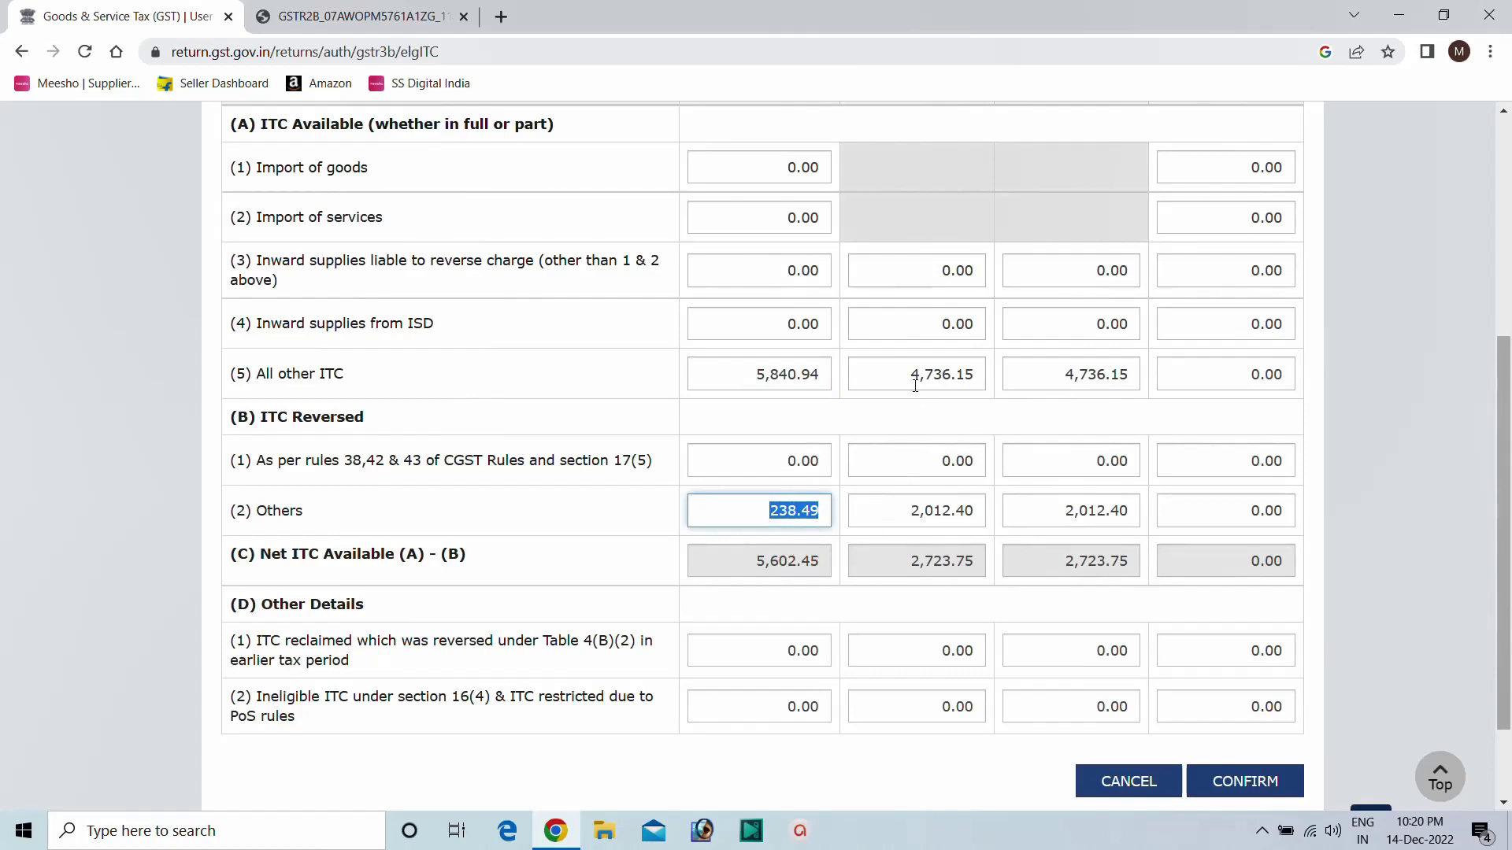
drag(904, 378, 997, 387)
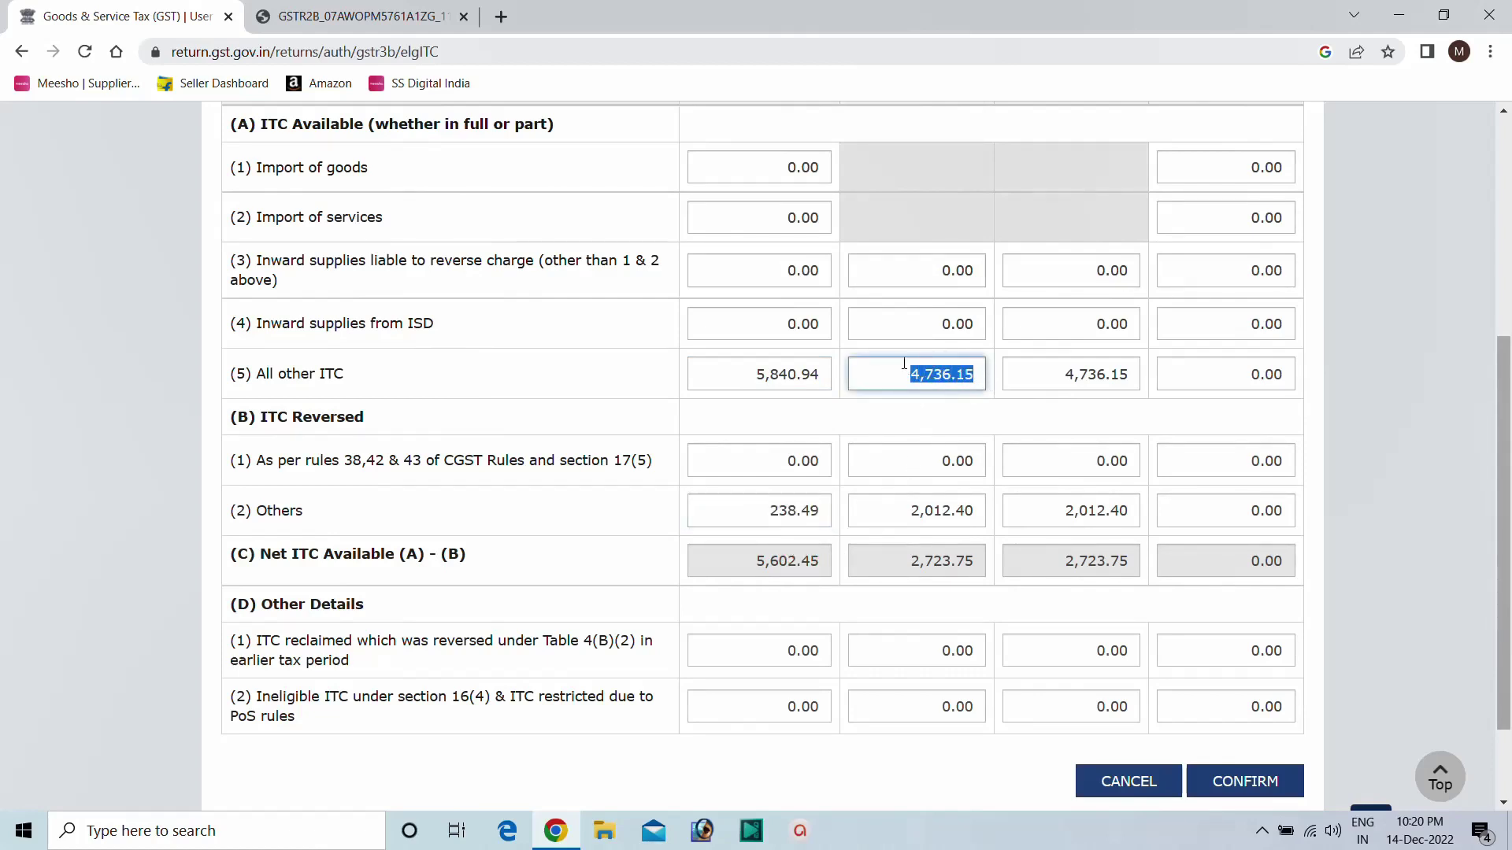
Confirm Eligible ITC as drafted: net 5,602.45 integrated, 2,723.75 central and state.
scroll(904, 364, up, 2)
scroll(881, 291, down, 2)
click(746, 374)
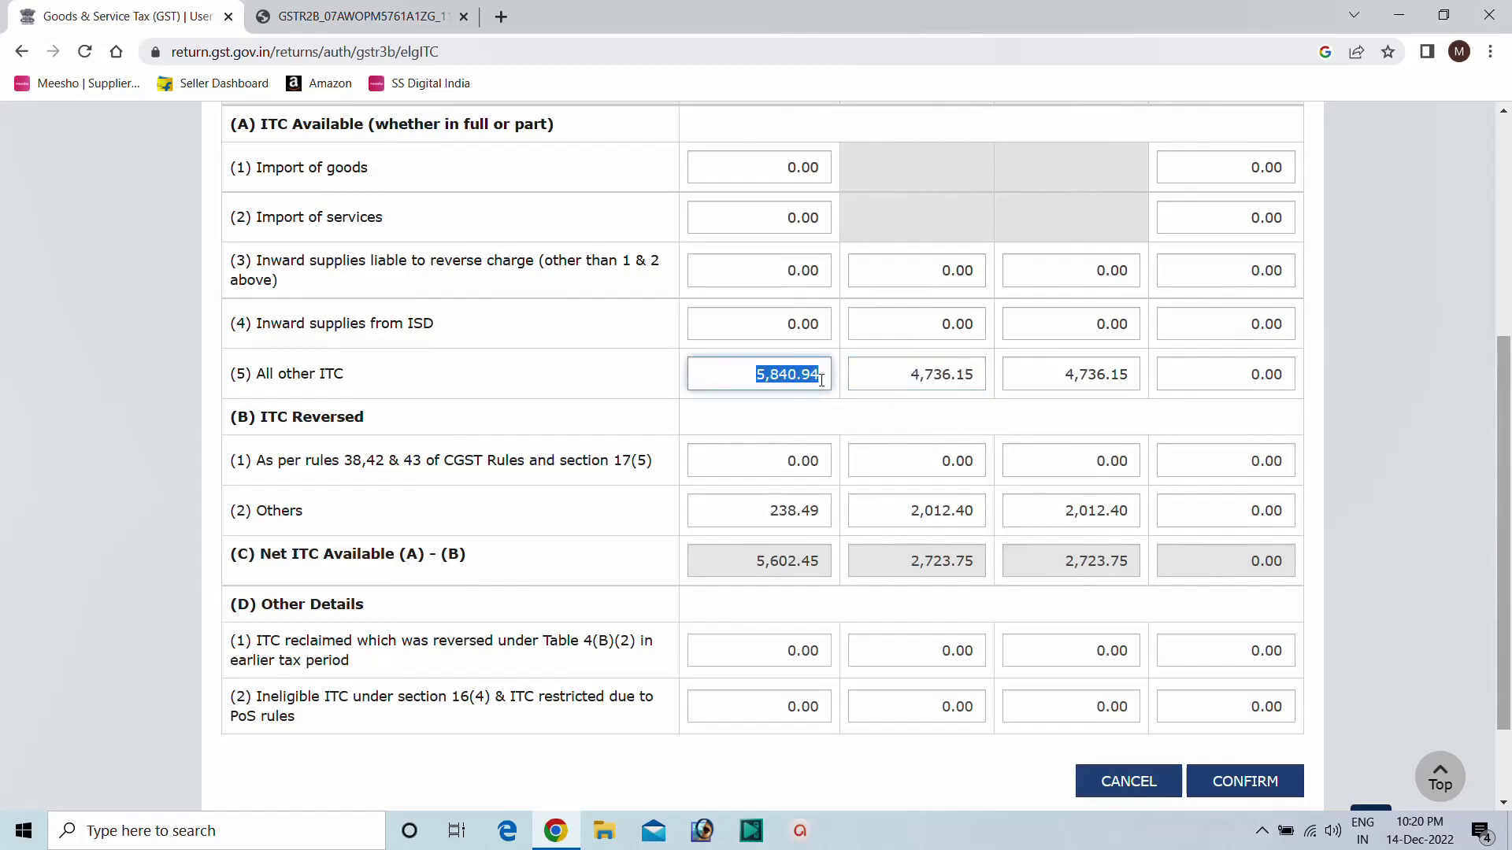
click(823, 378)
mouse_move(1087, 376)
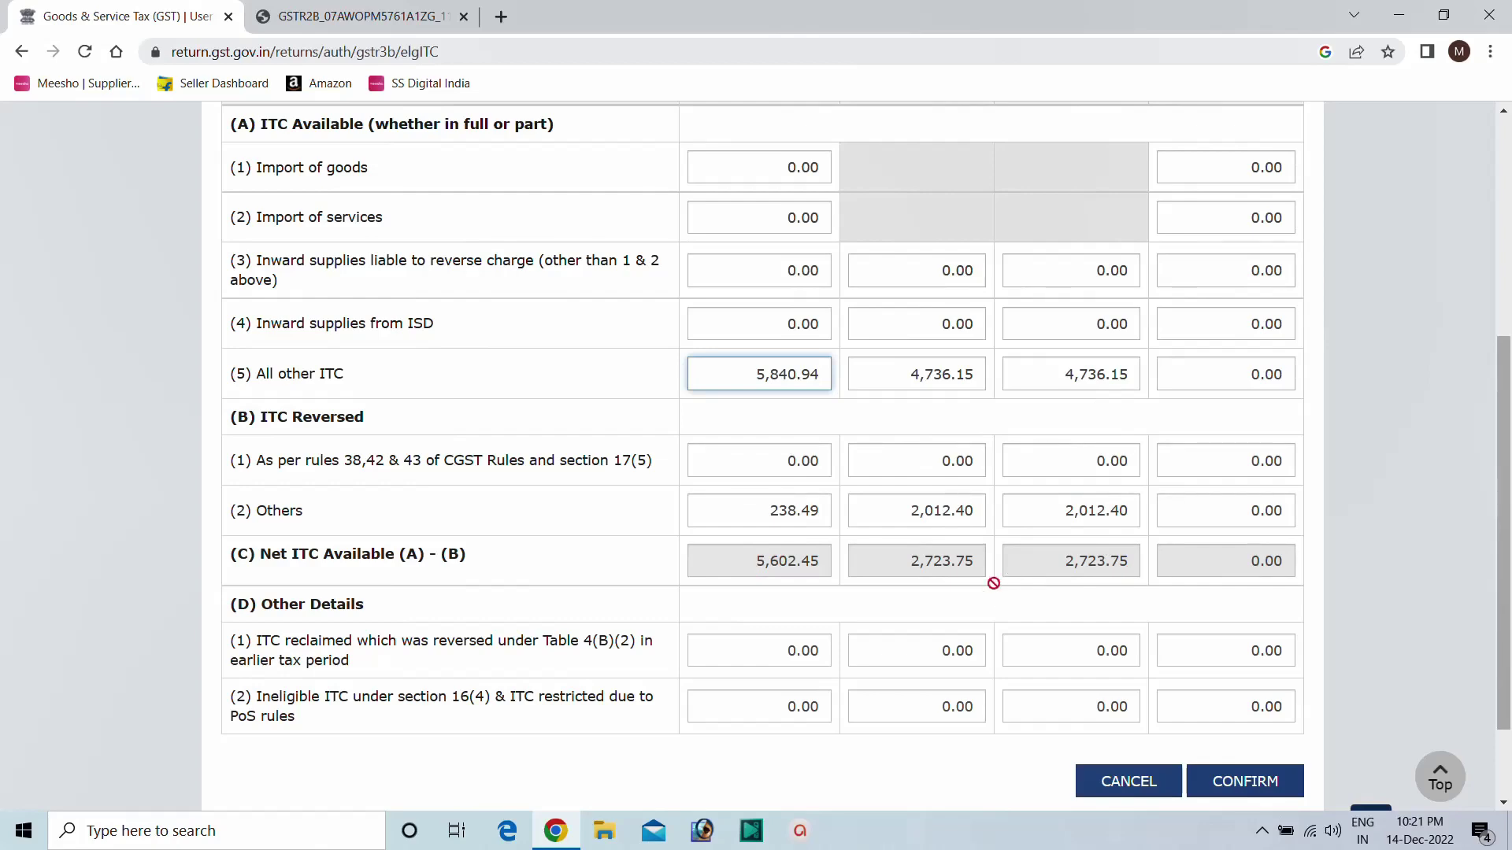
scroll(985, 553, down, 2)
click(1221, 680)
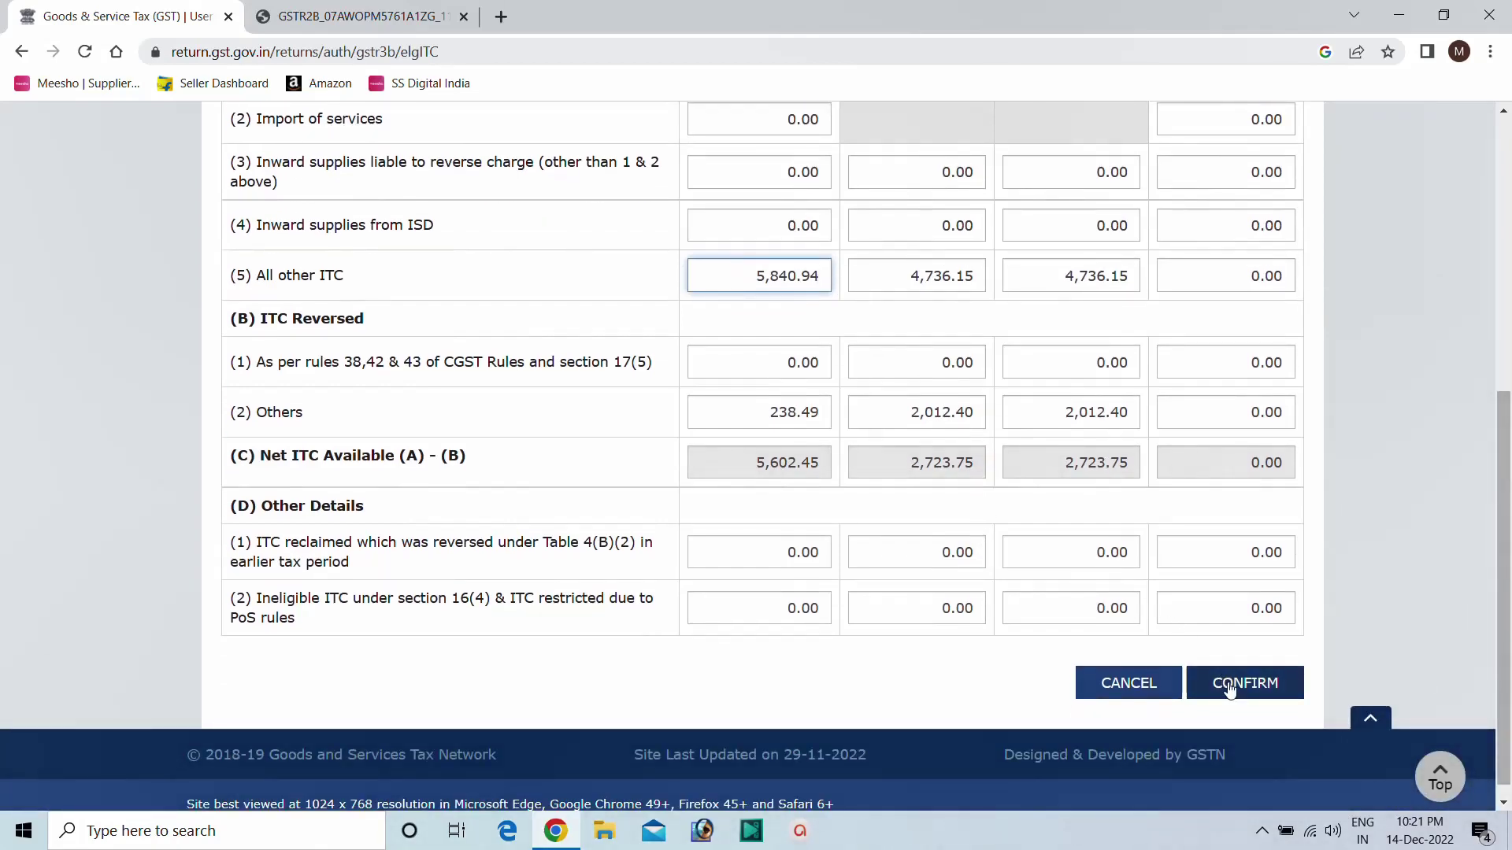
scroll(768, 586, down, 12)
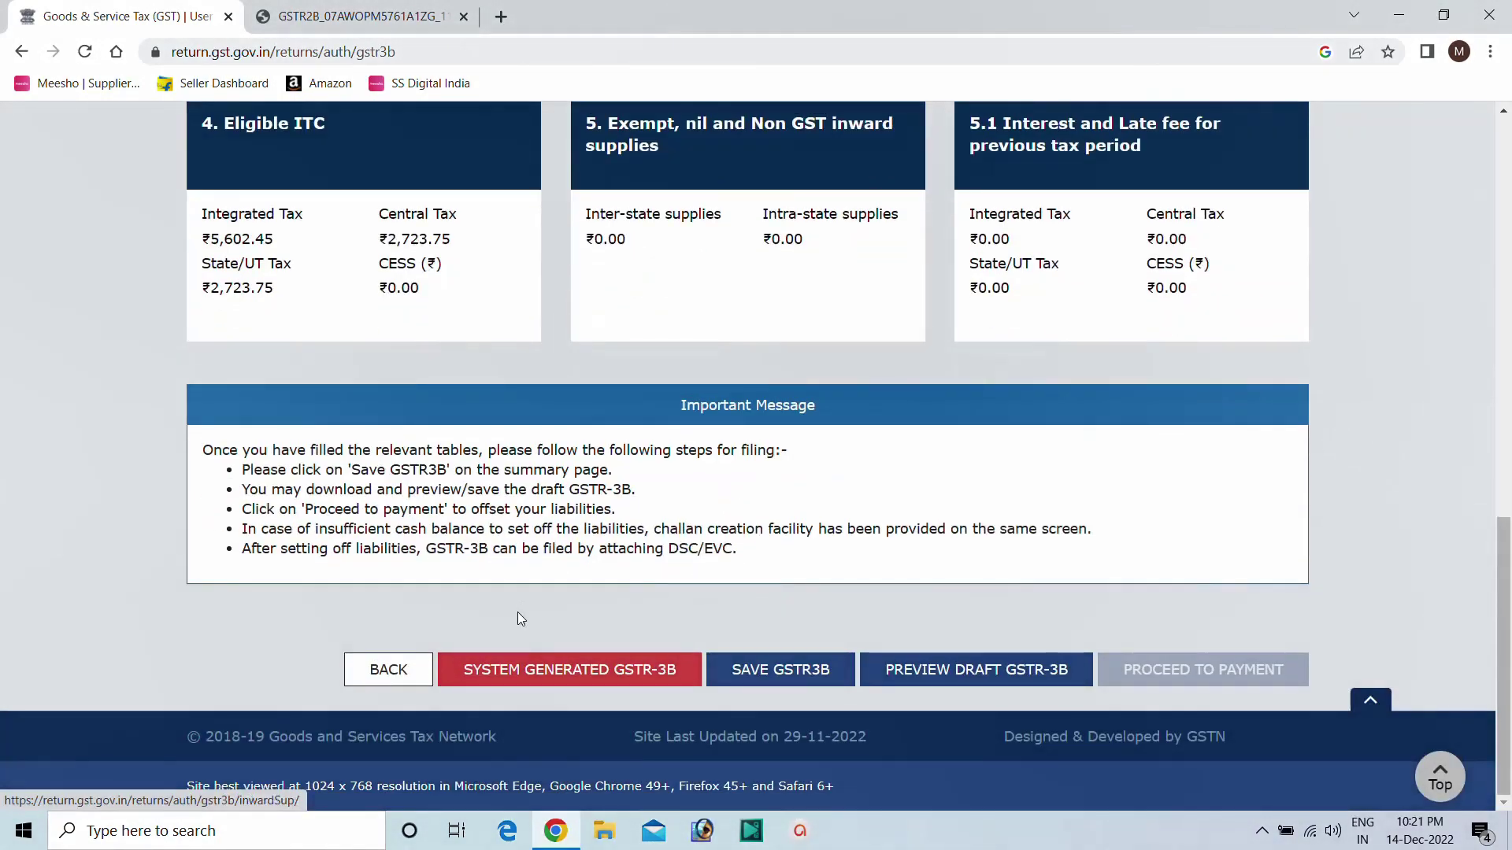
Download the system-generated GSTR-3B PDF, review its tables, and return to the portal tab.
click(543, 676)
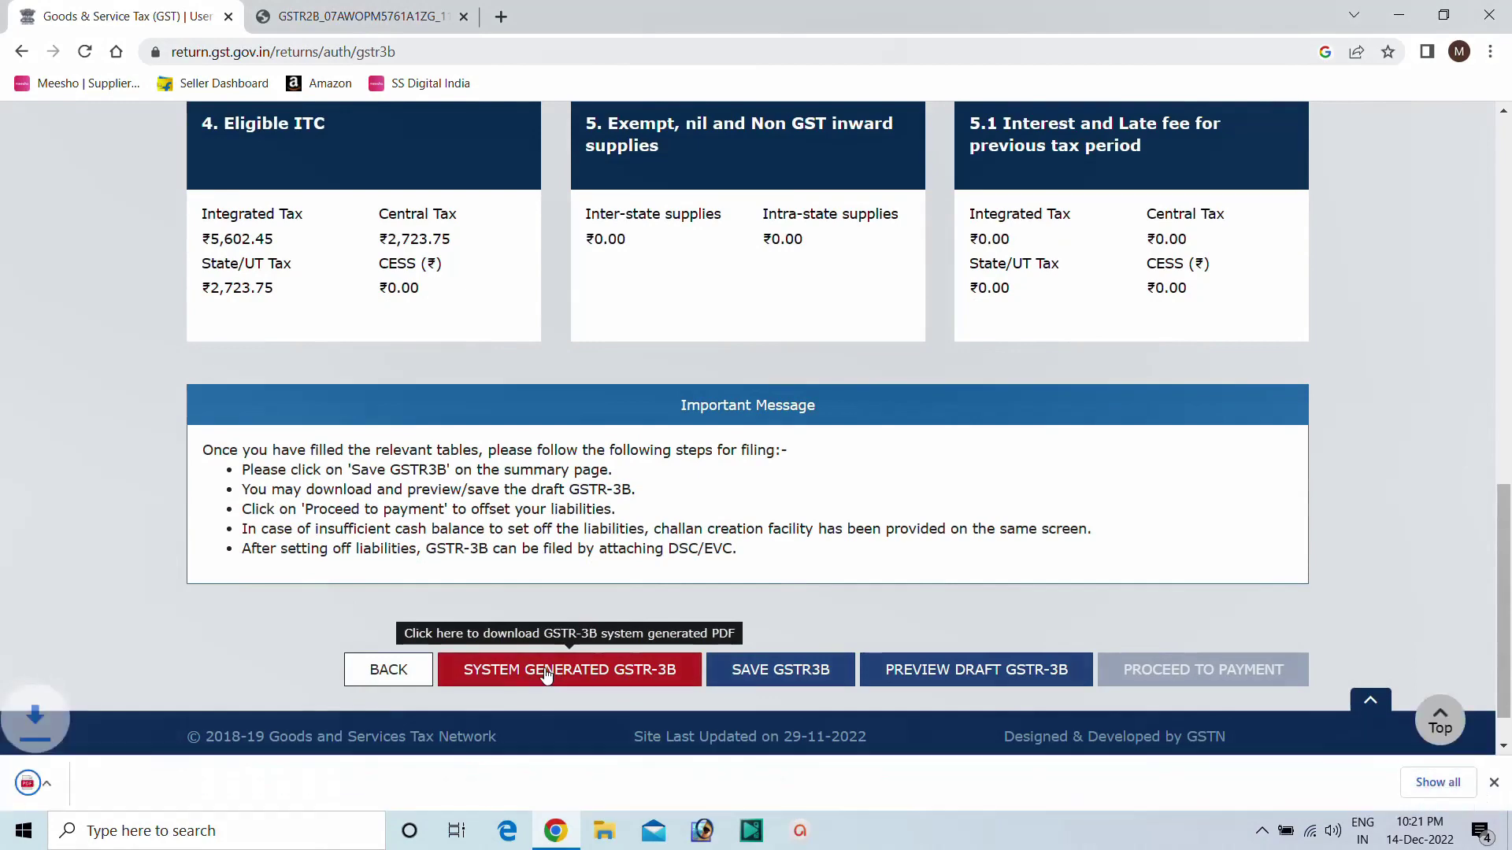
click(130, 786)
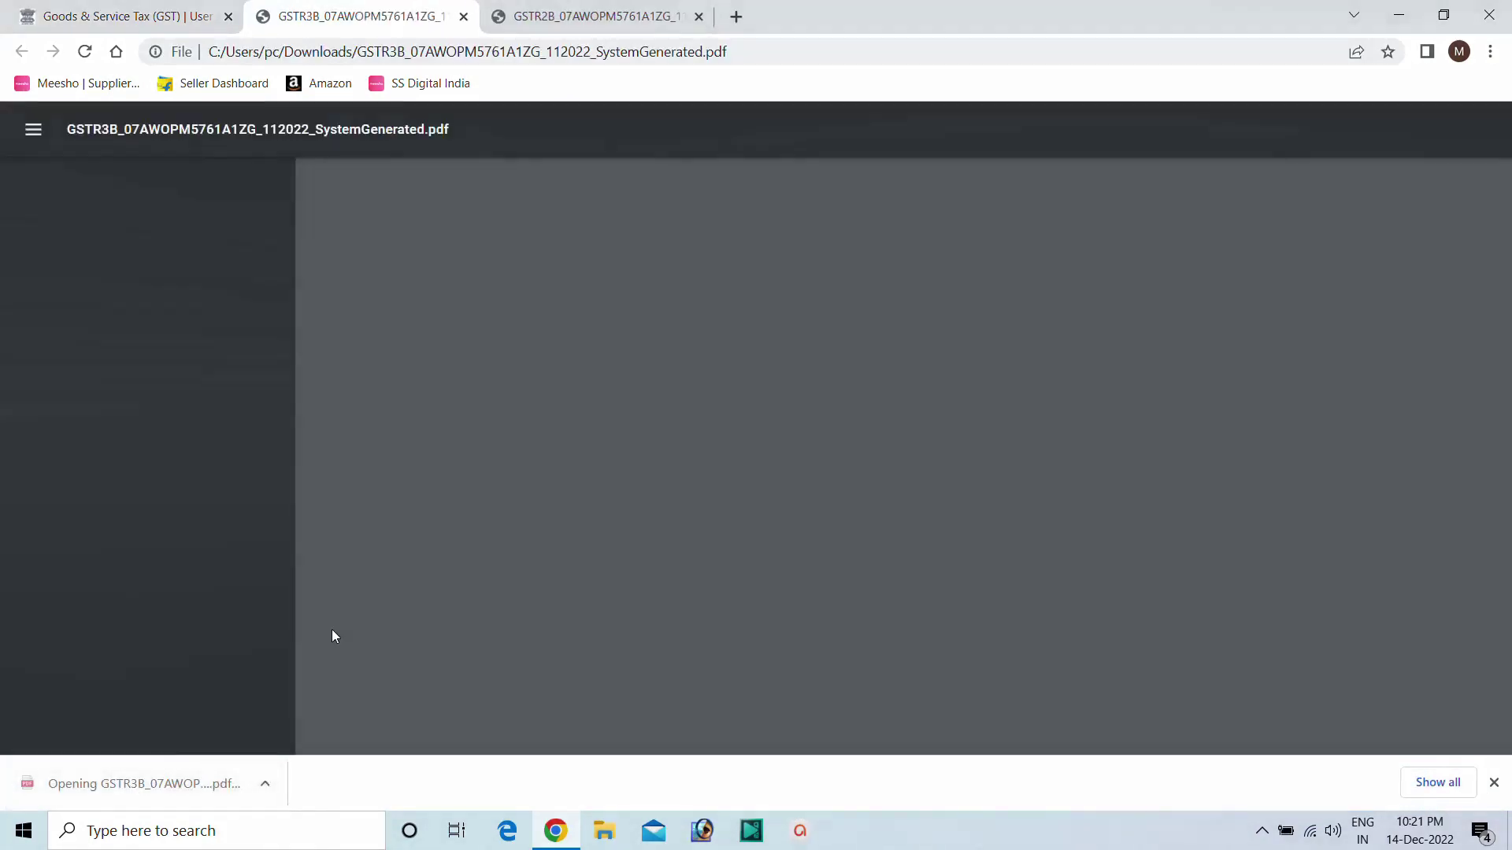
scroll(758, 403, down, 4)
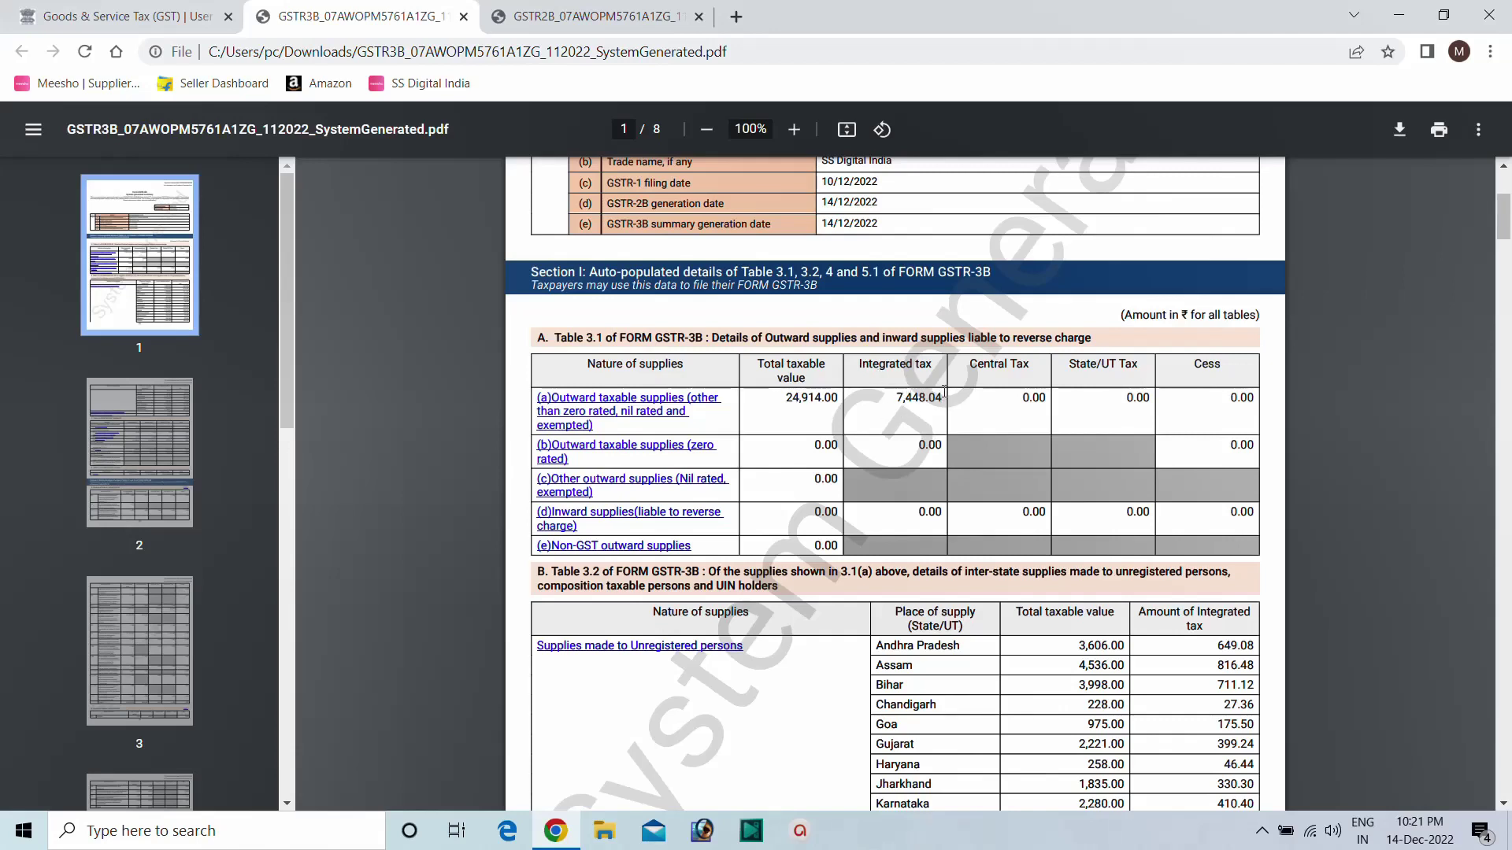
scroll(936, 384, down, 4)
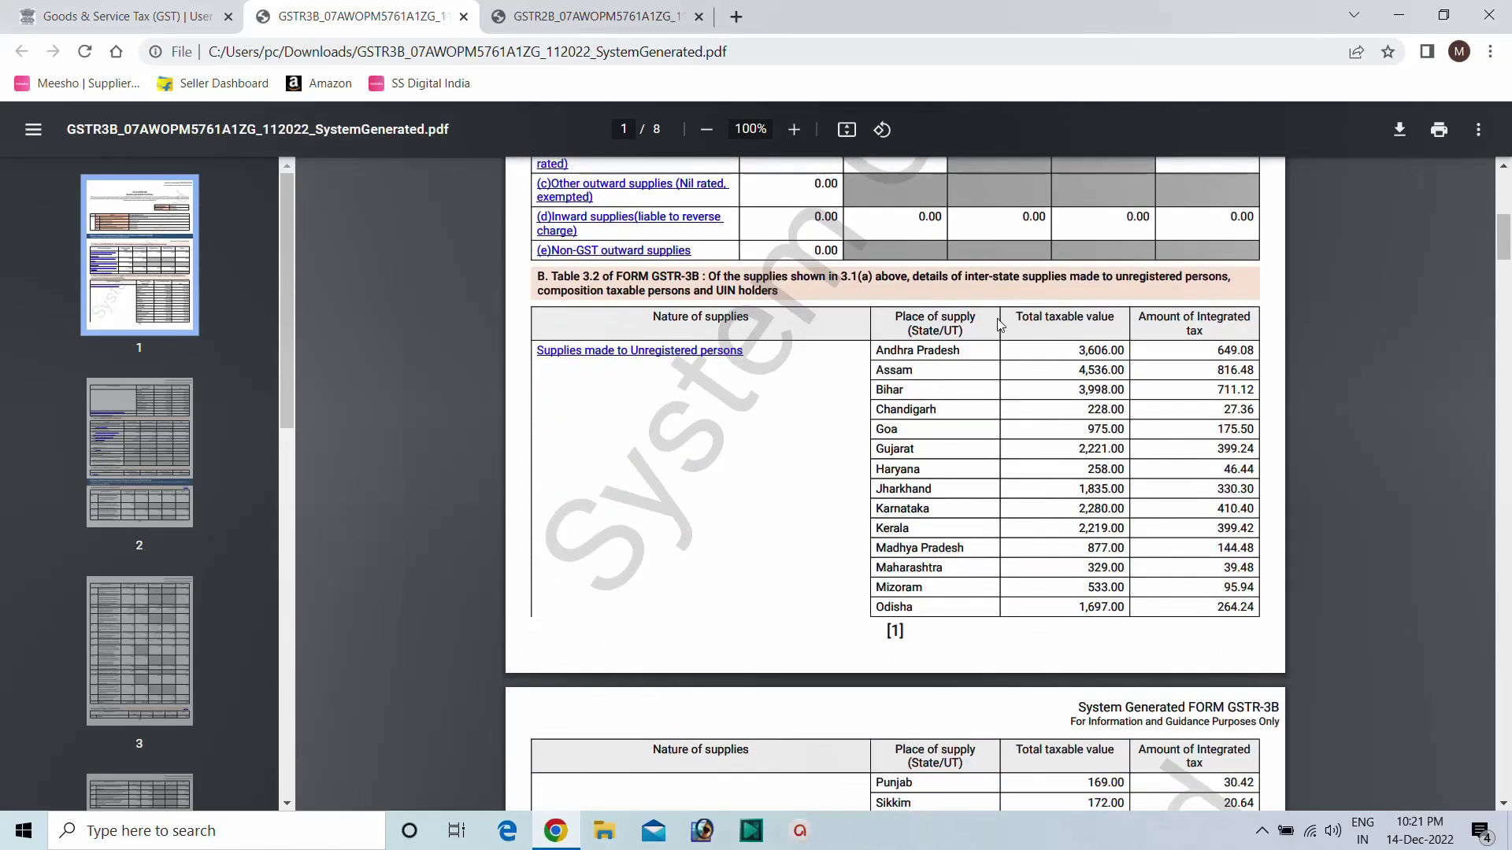
scroll(935, 349, up, 3)
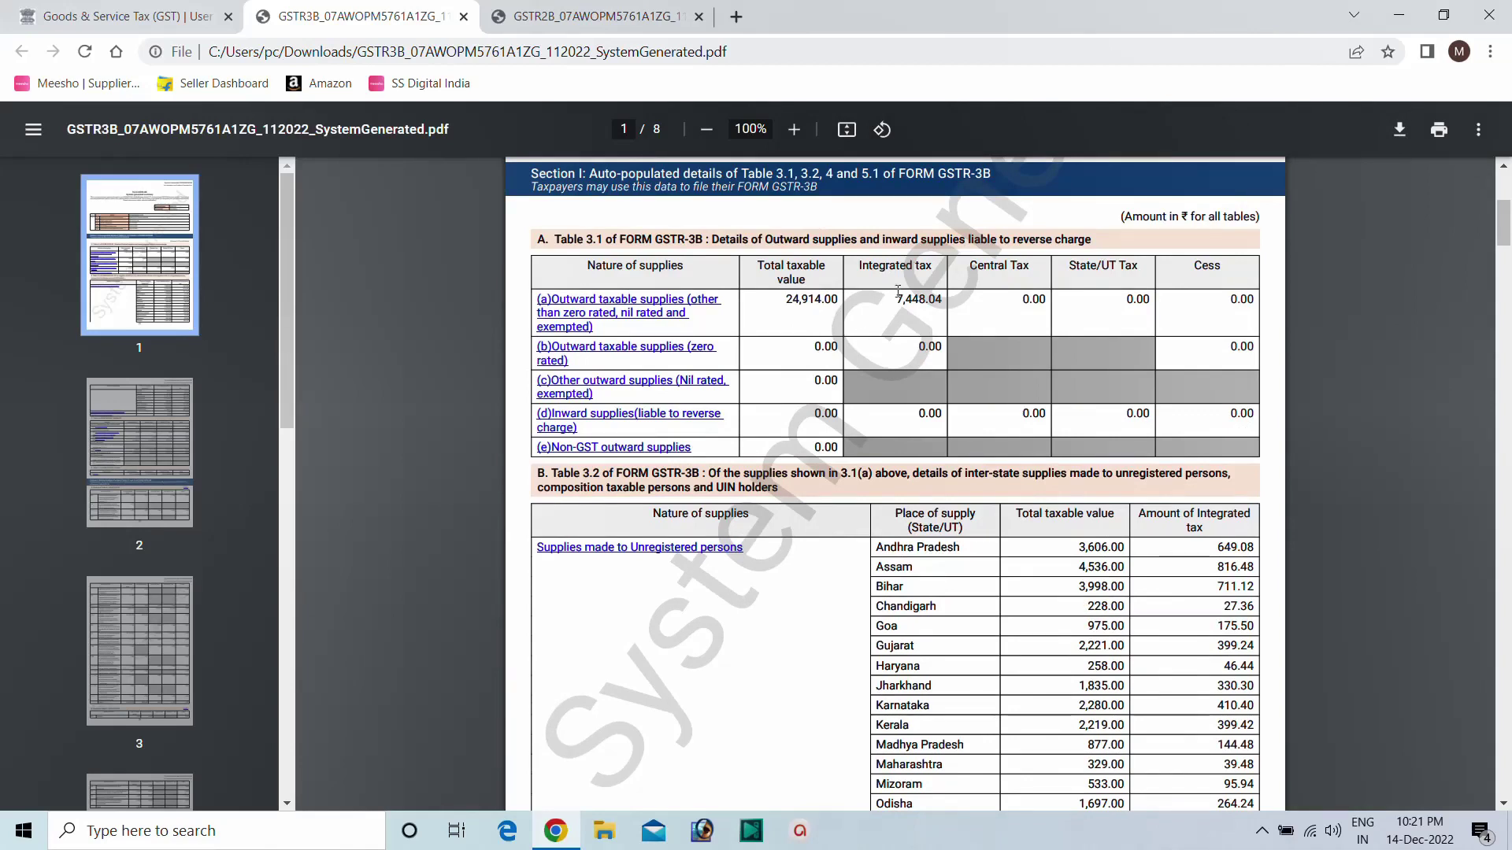
scroll(962, 277, down, 4)
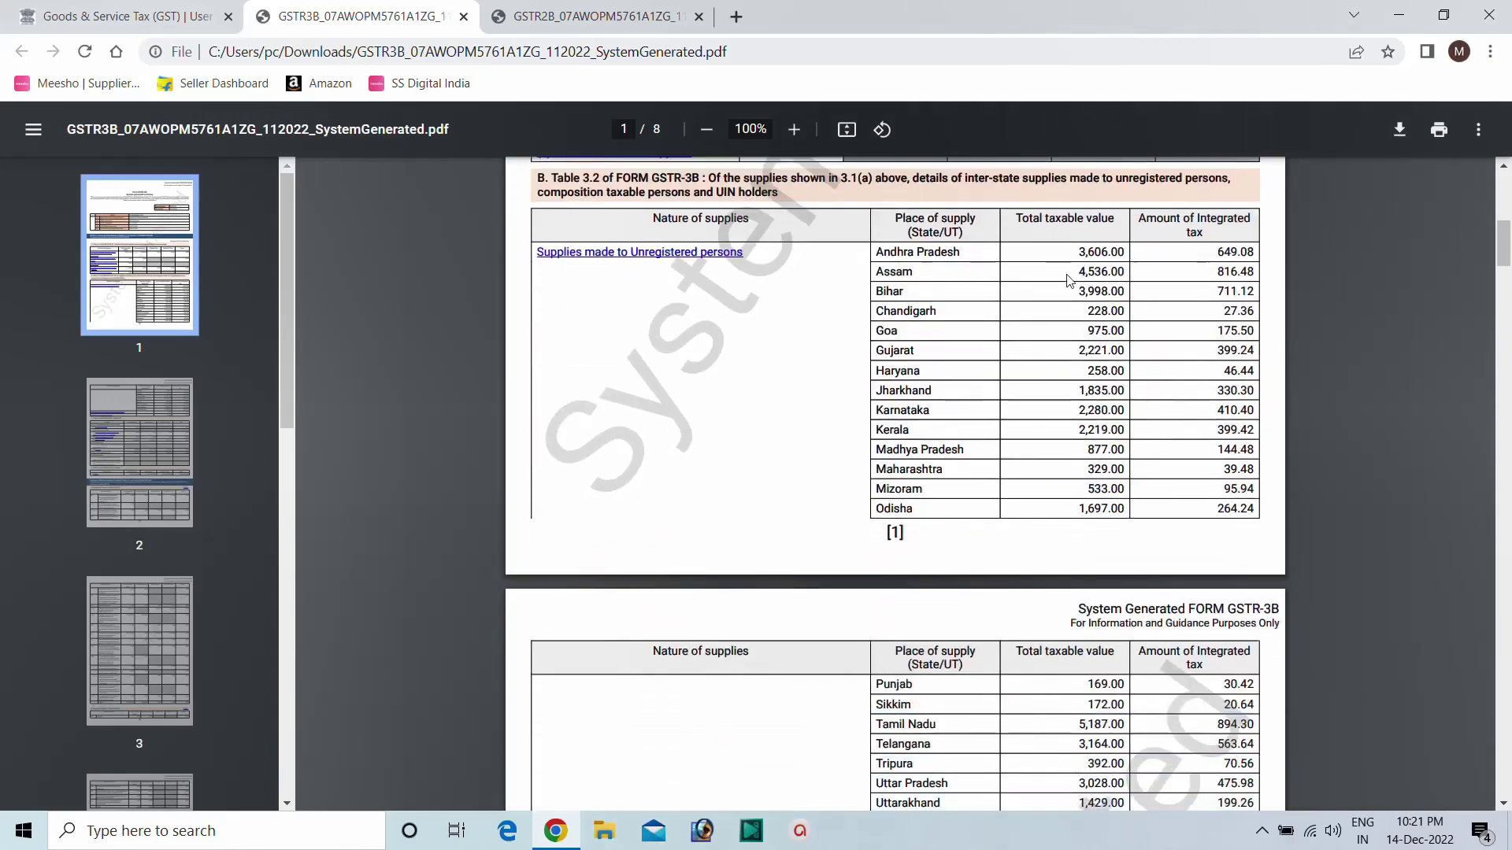
scroll(1047, 311, down, 3)
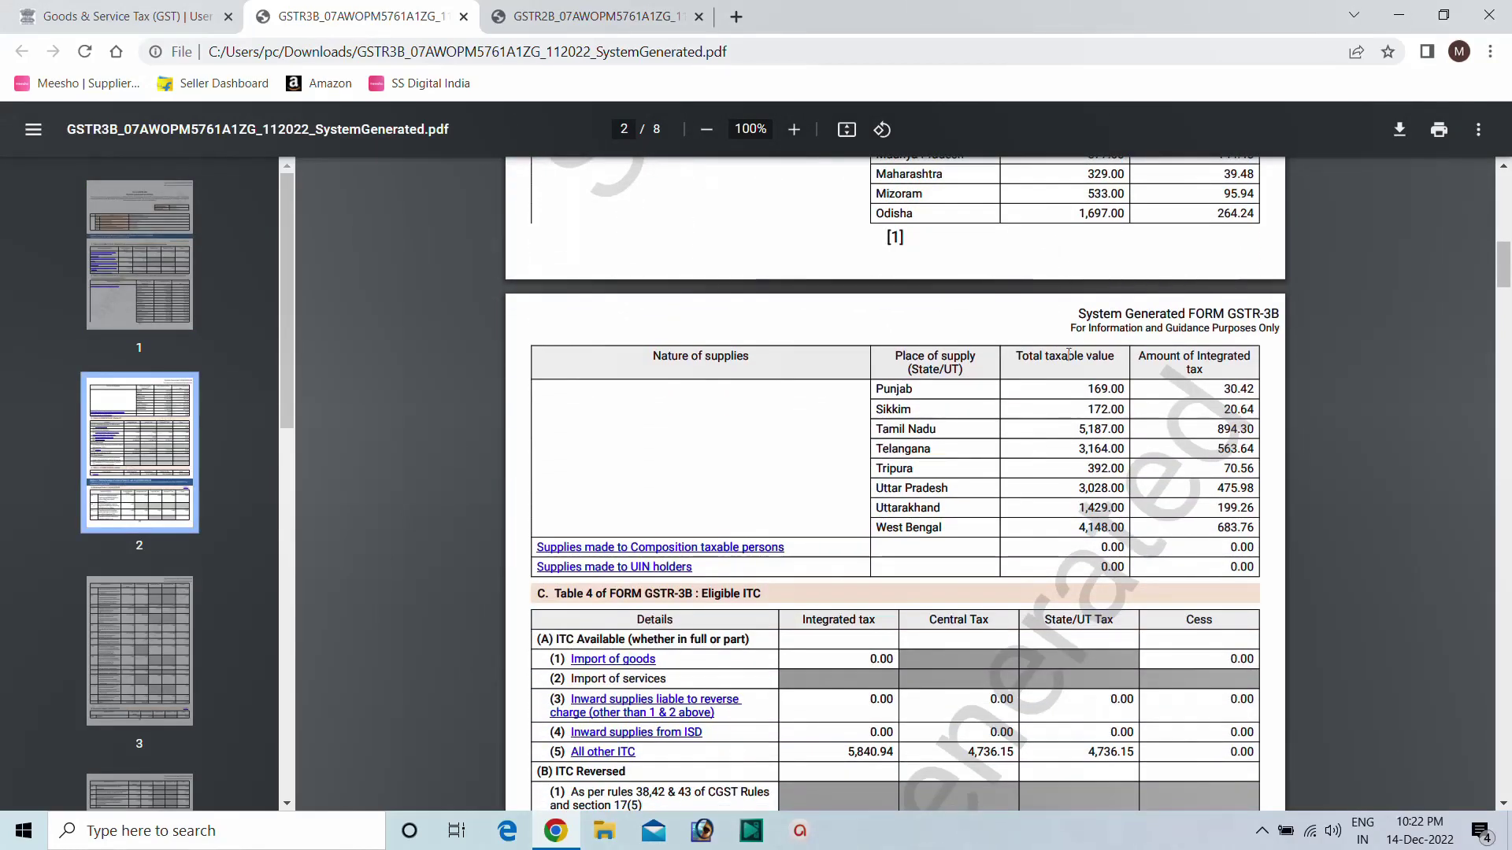
scroll(1020, 385, down, 12)
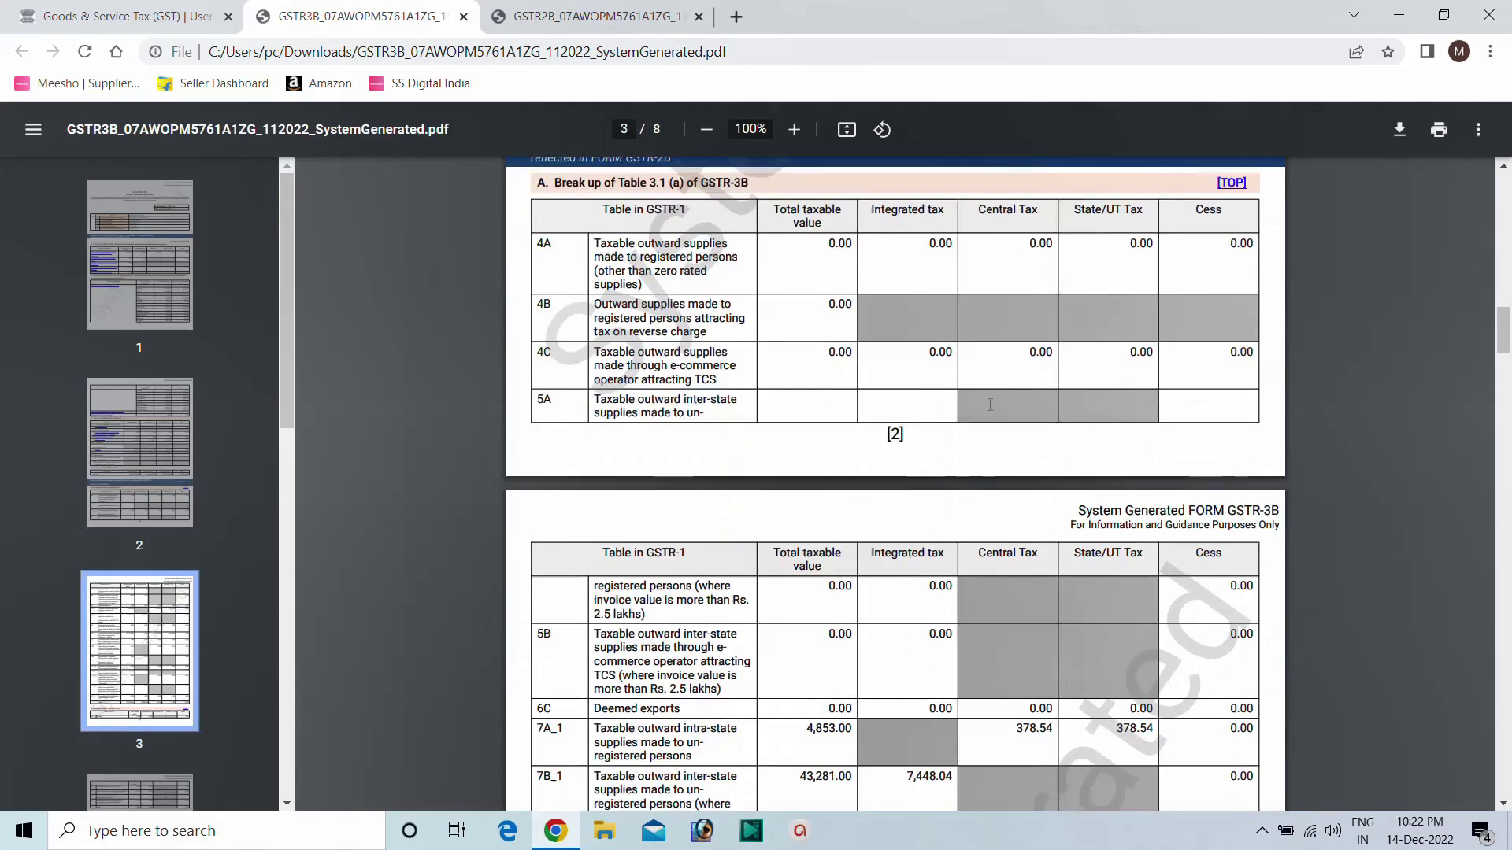
scroll(977, 394, down, 5)
click(146, 18)
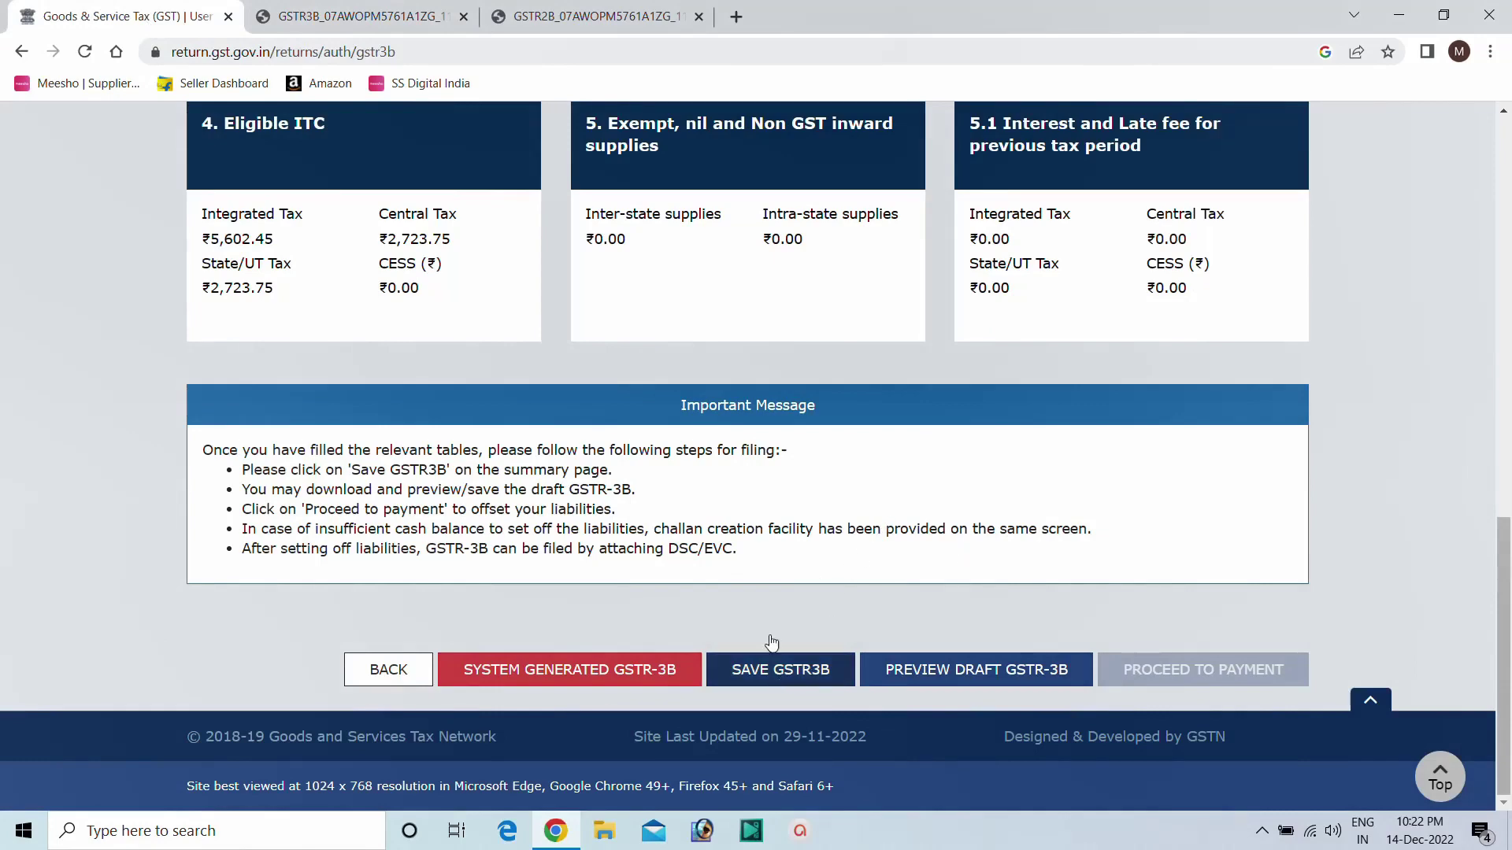
Refresh the GSTR-3B return, discarding unsaved changes, which leads to a GST system error page.
scroll(1056, 437, up, 8)
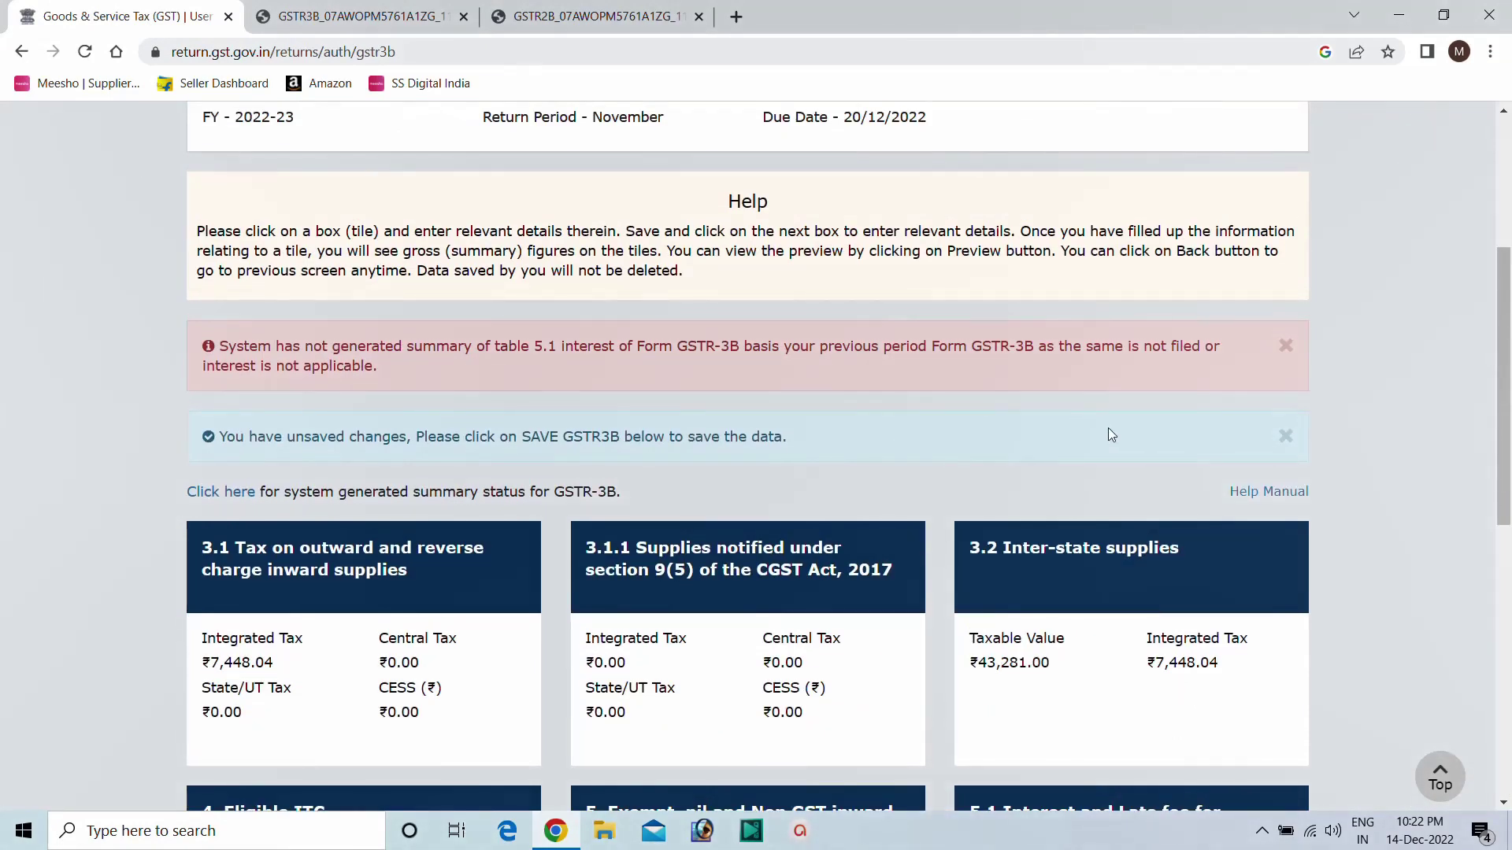
scroll(1108, 435, up, 4)
click(1293, 330)
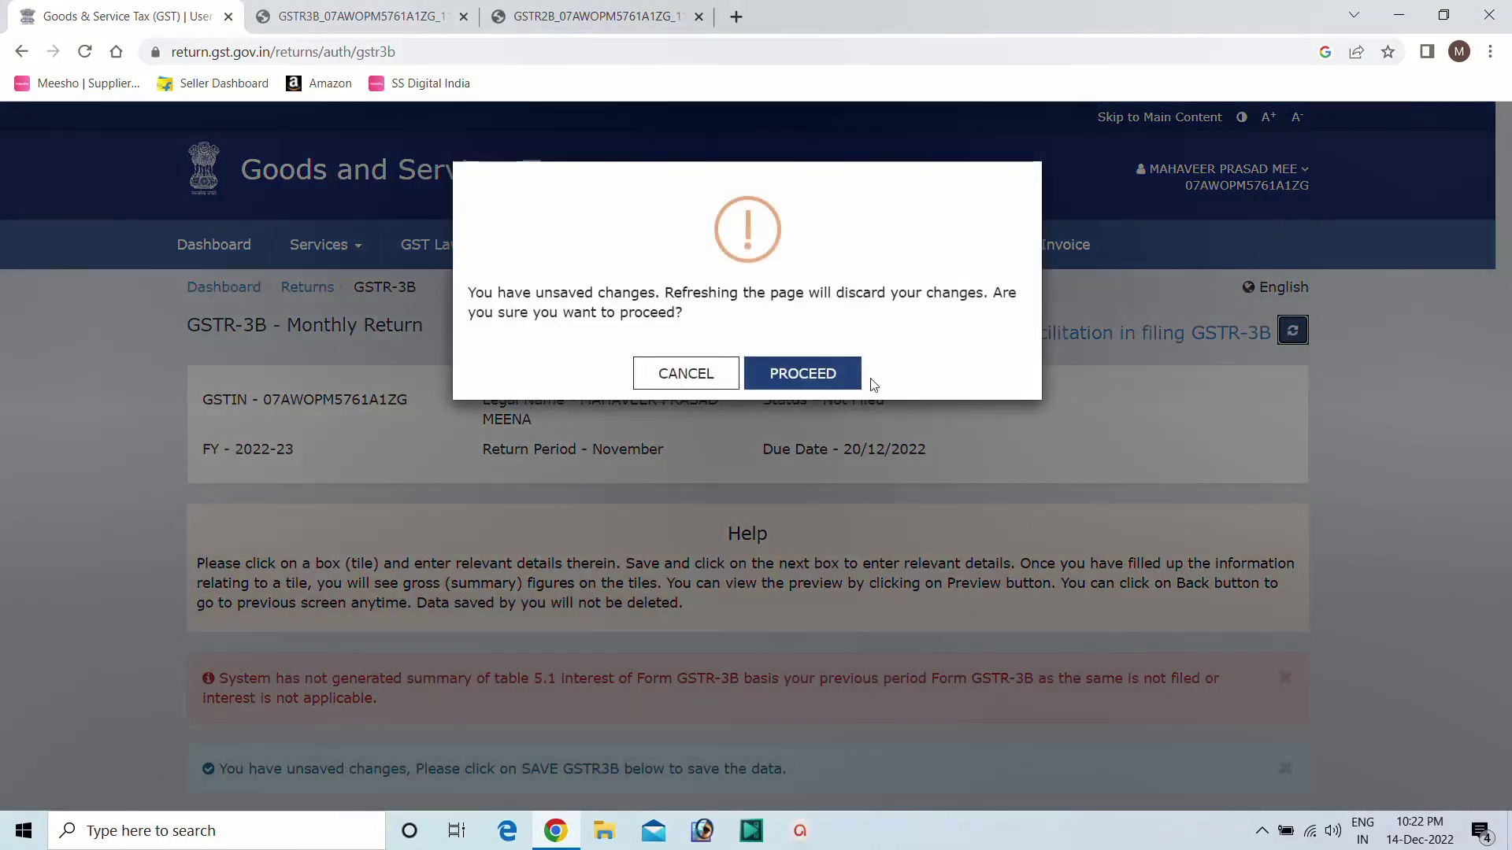
click(797, 383)
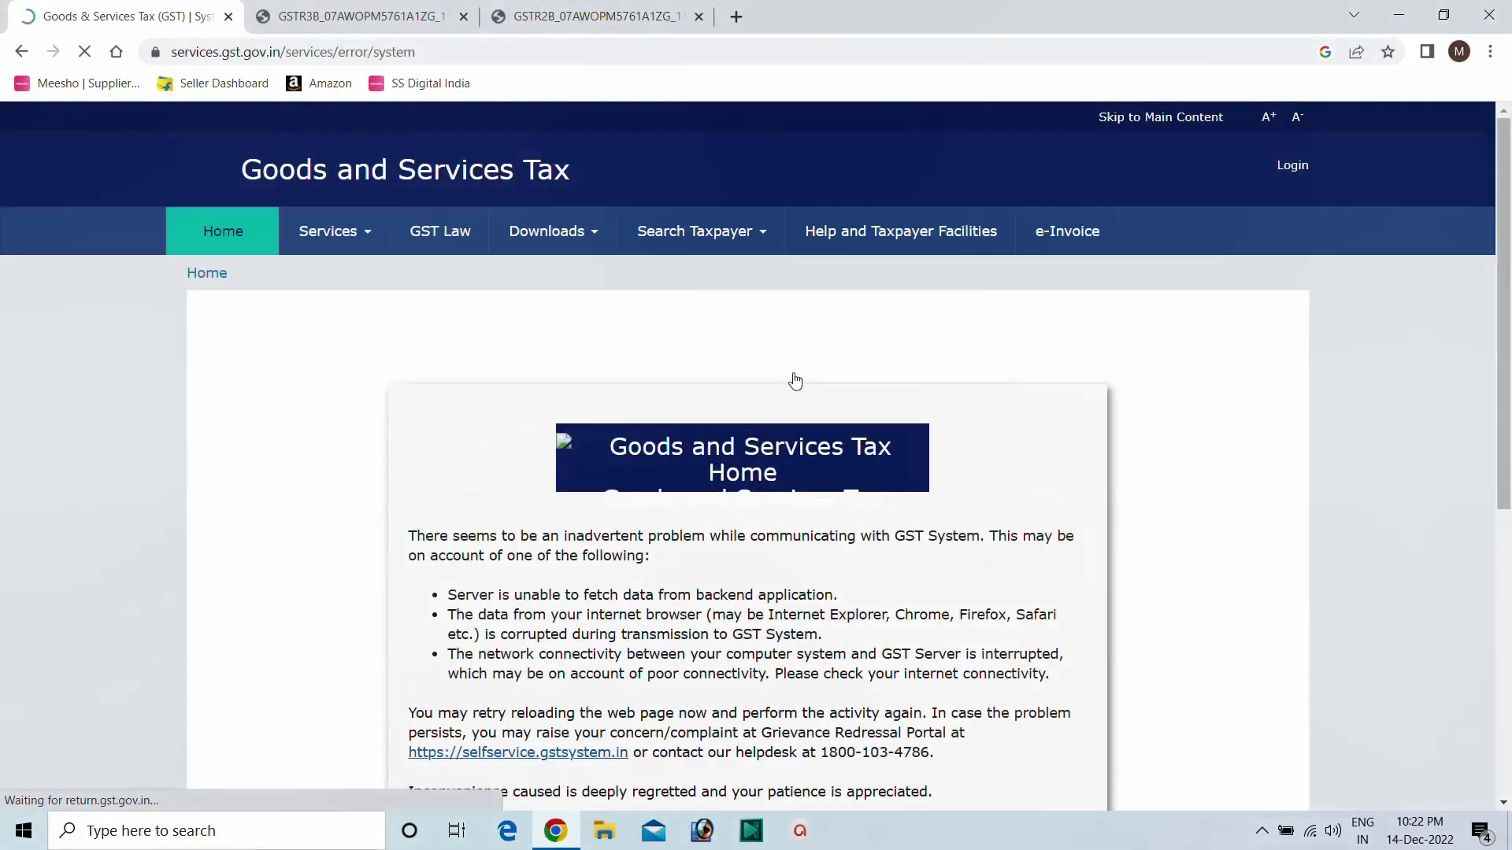
scroll(795, 386, down, 5)
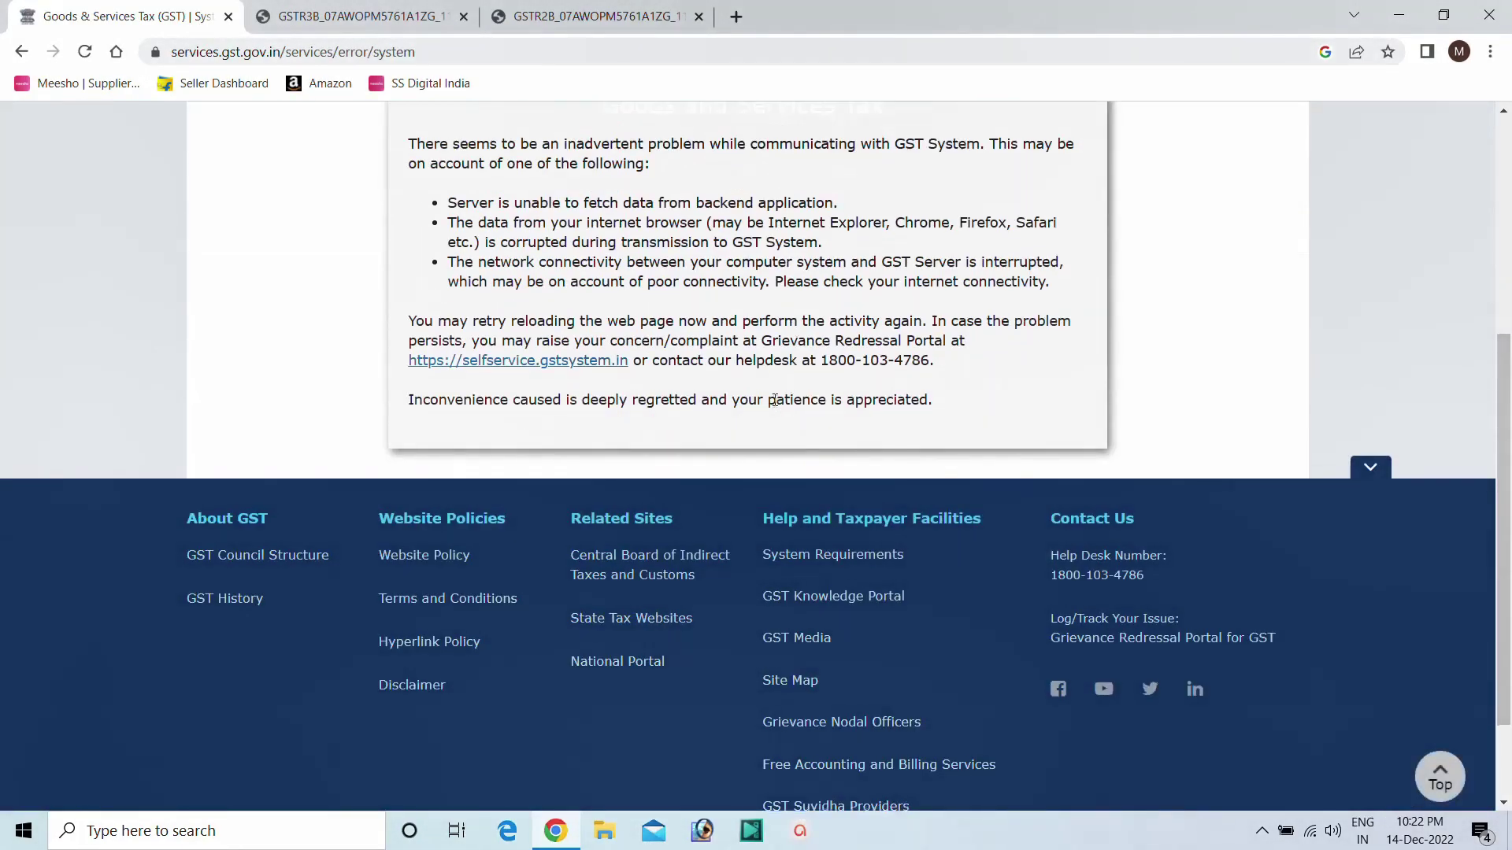
scroll(819, 438, up, 5)
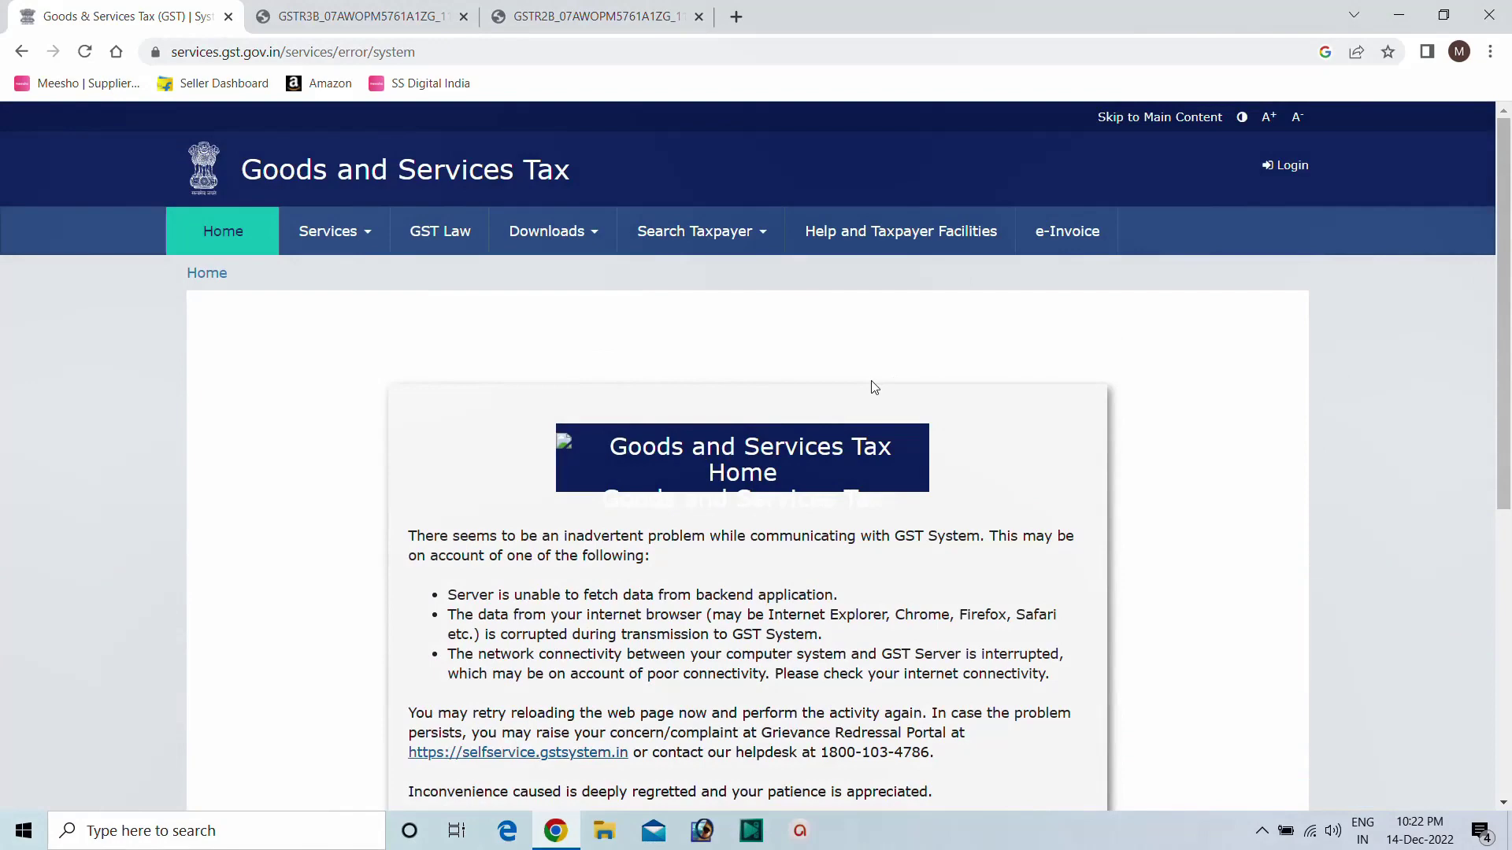
Sign back in to the GST Portal using the saved password and the captcha.
click(1283, 167)
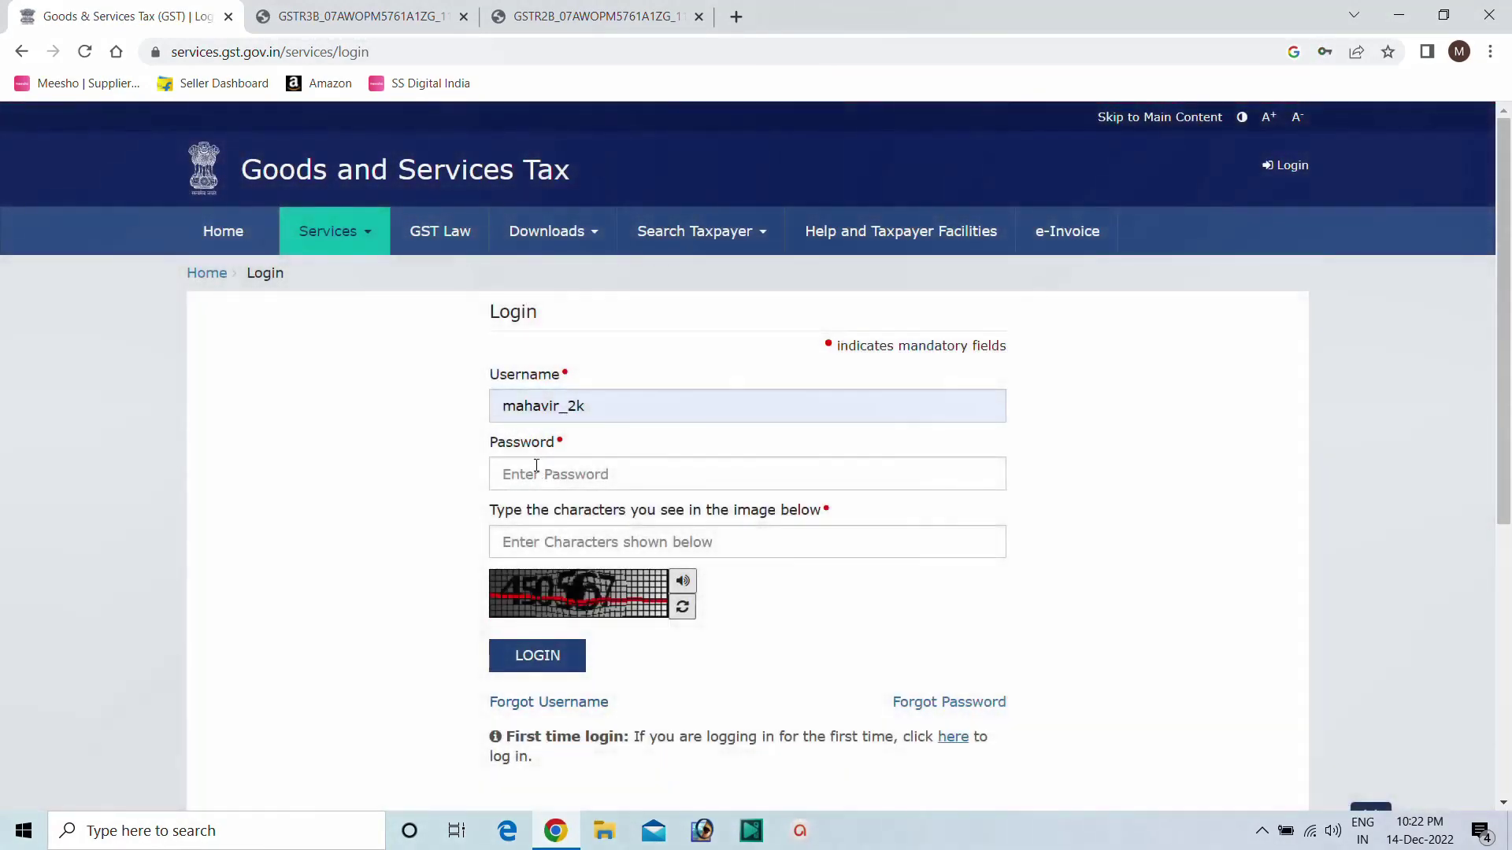
click(595, 474)
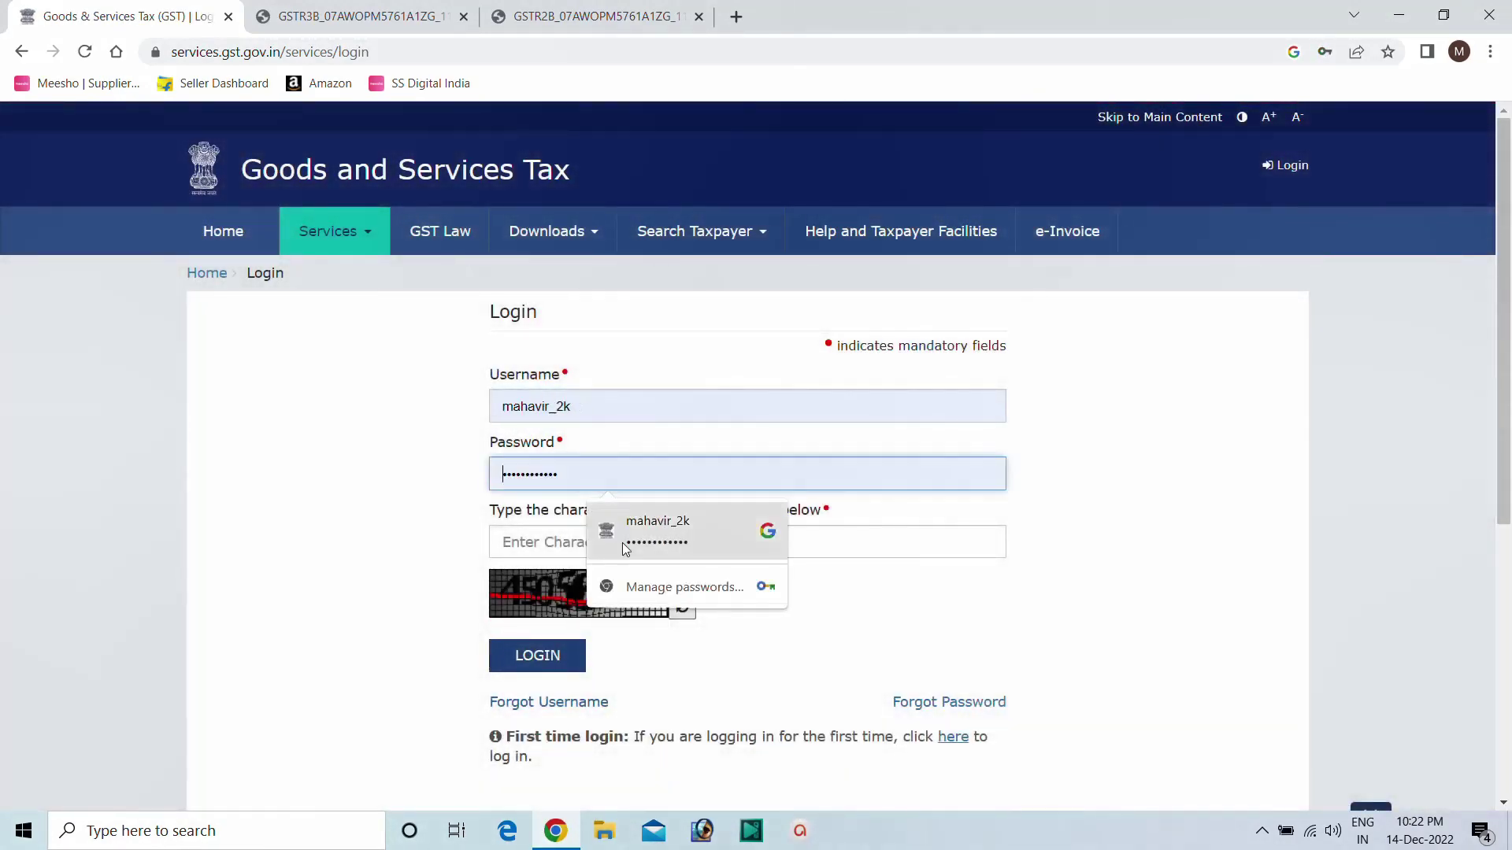
click(622, 541)
click(593, 544)
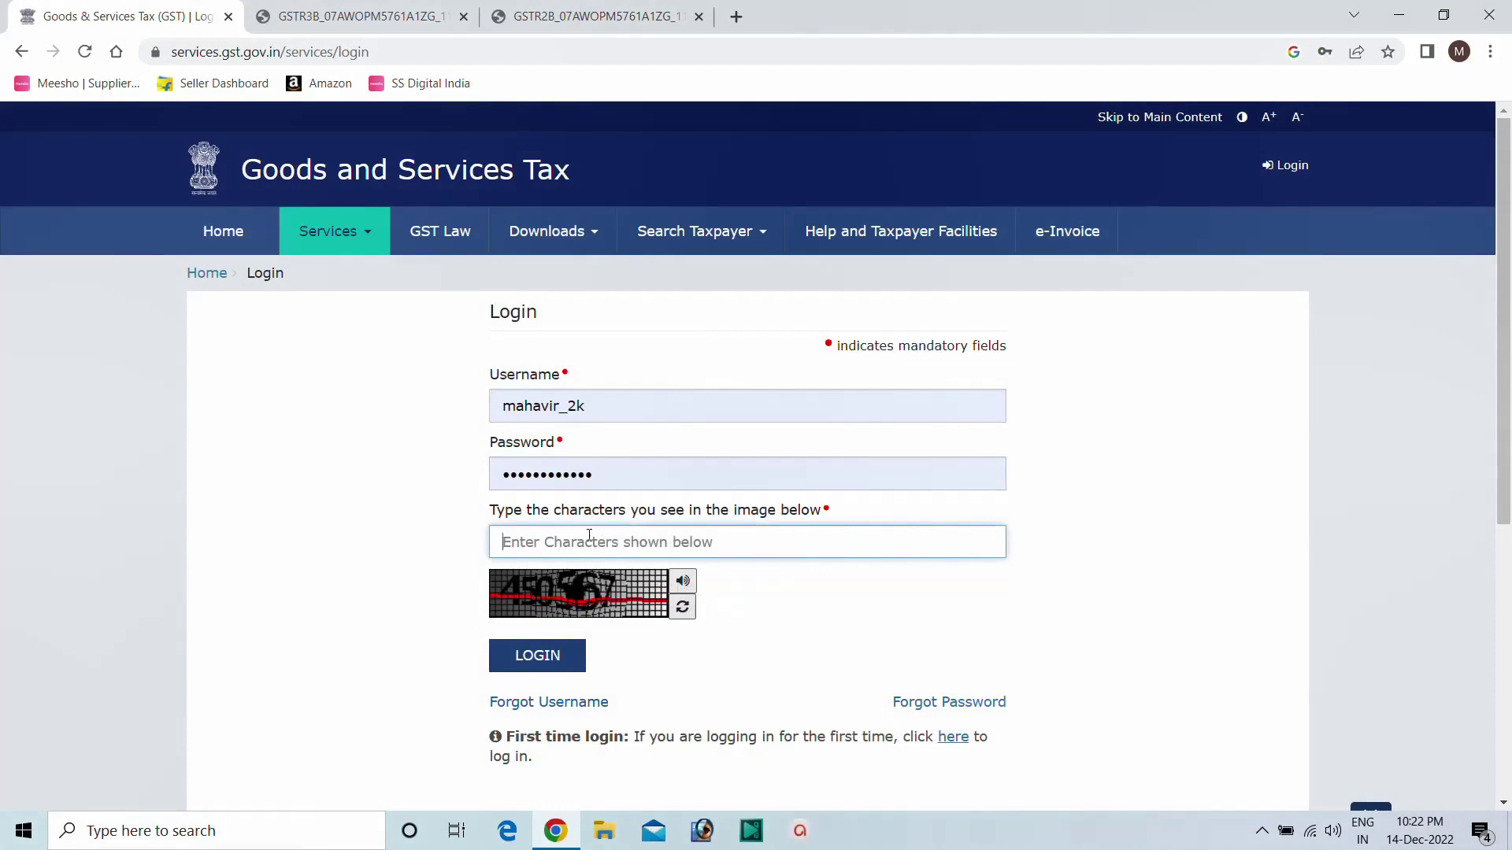
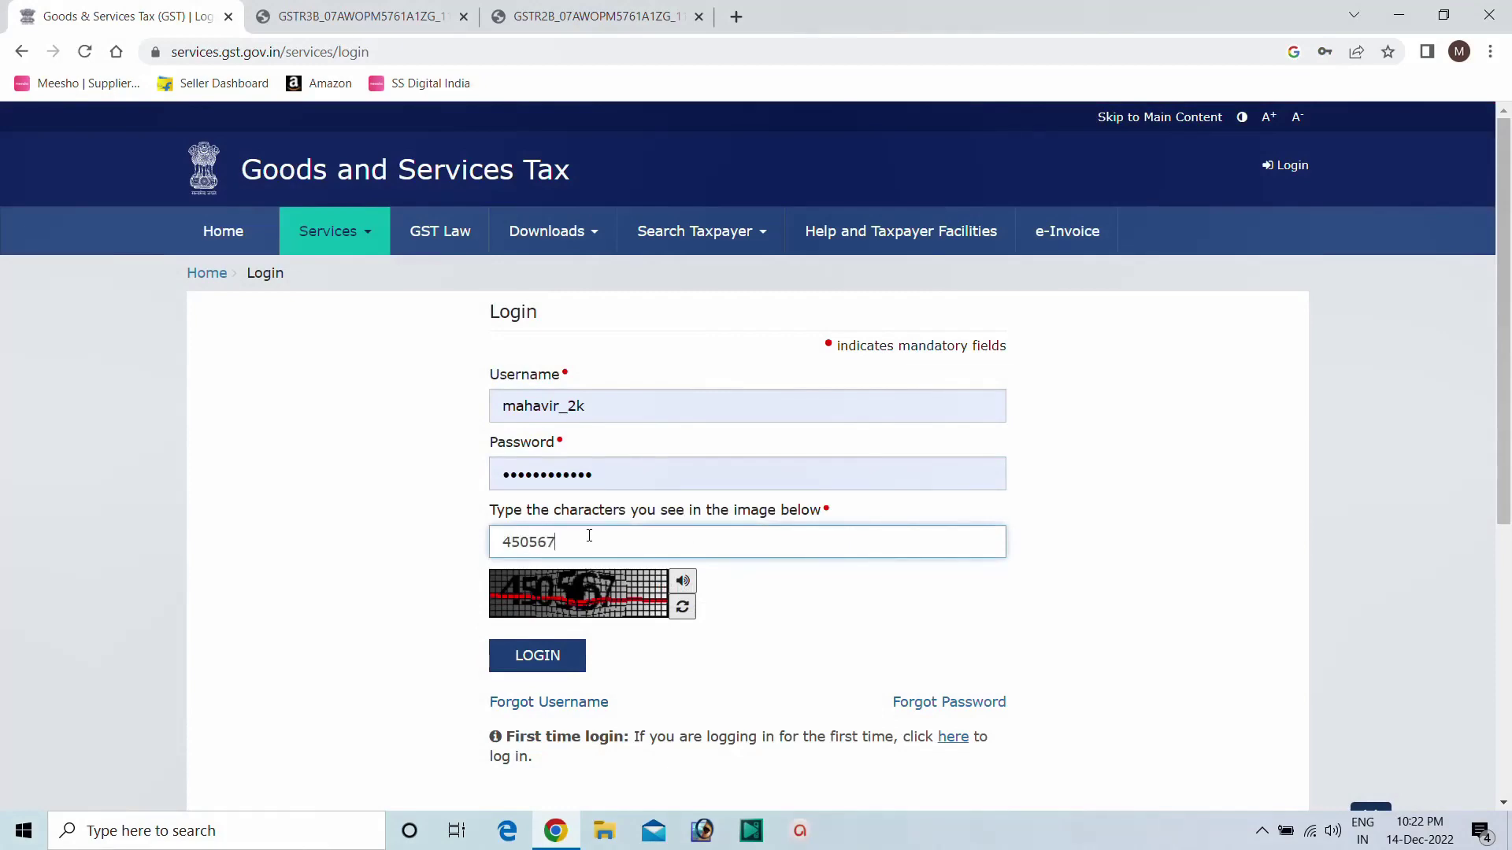
click(532, 658)
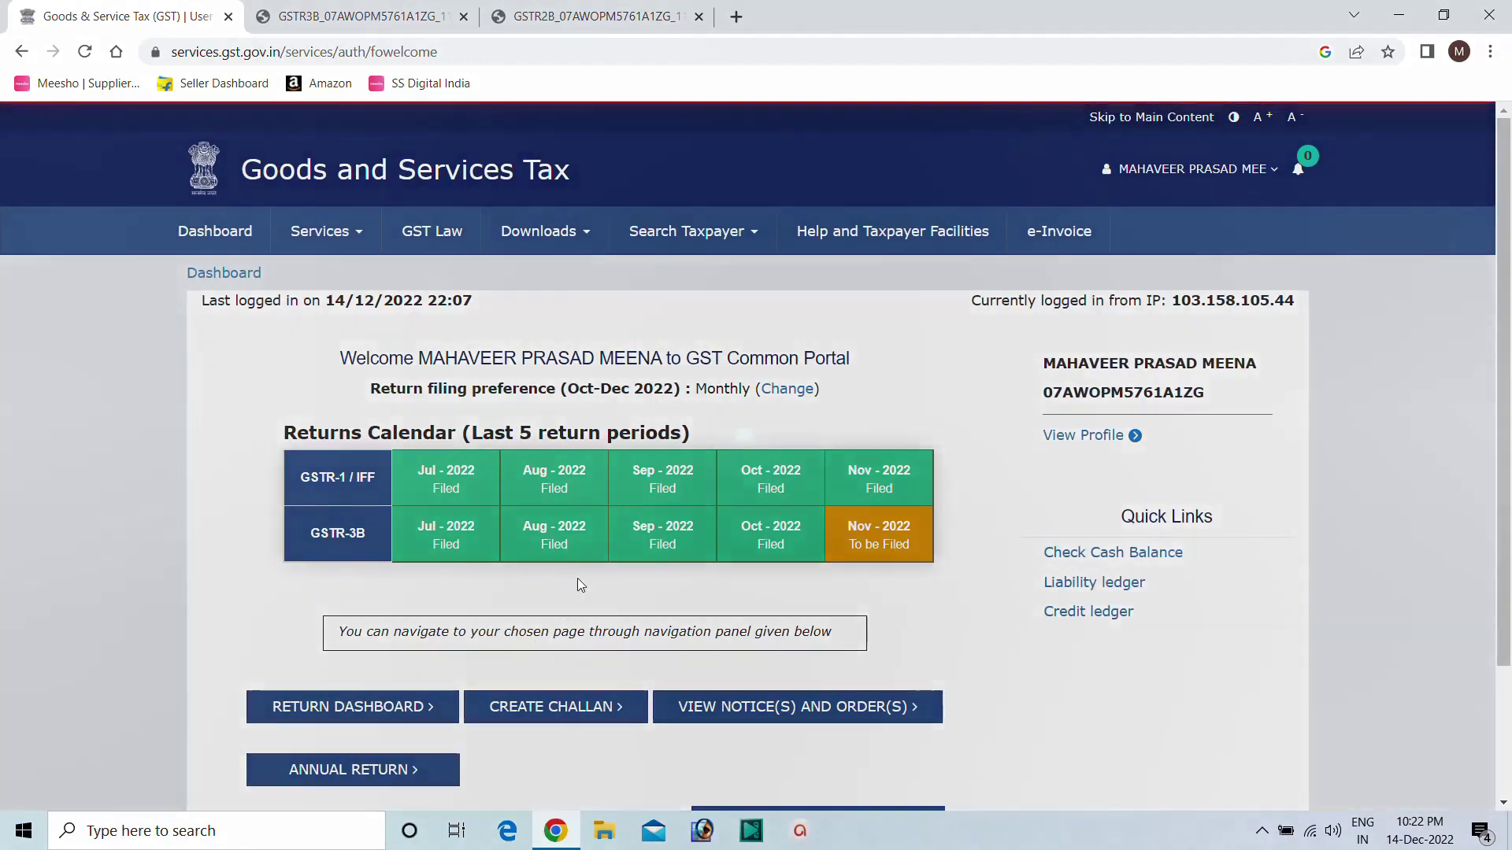
Search the returns dashboard for November 2022 and start preparing GSTR-3B online.
scroll(565, 573, down, 1)
click(315, 612)
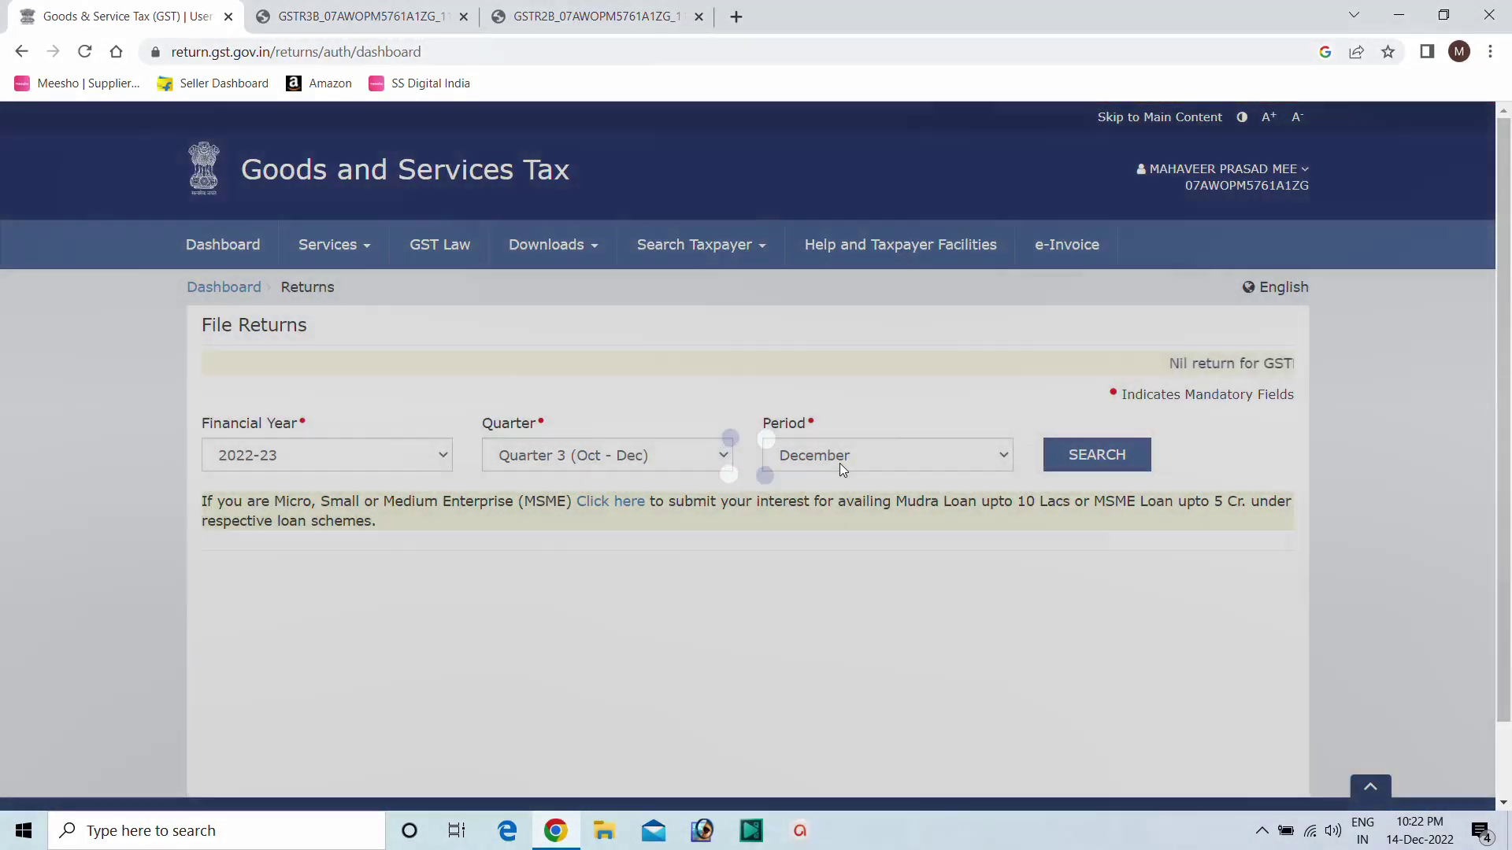
click(840, 463)
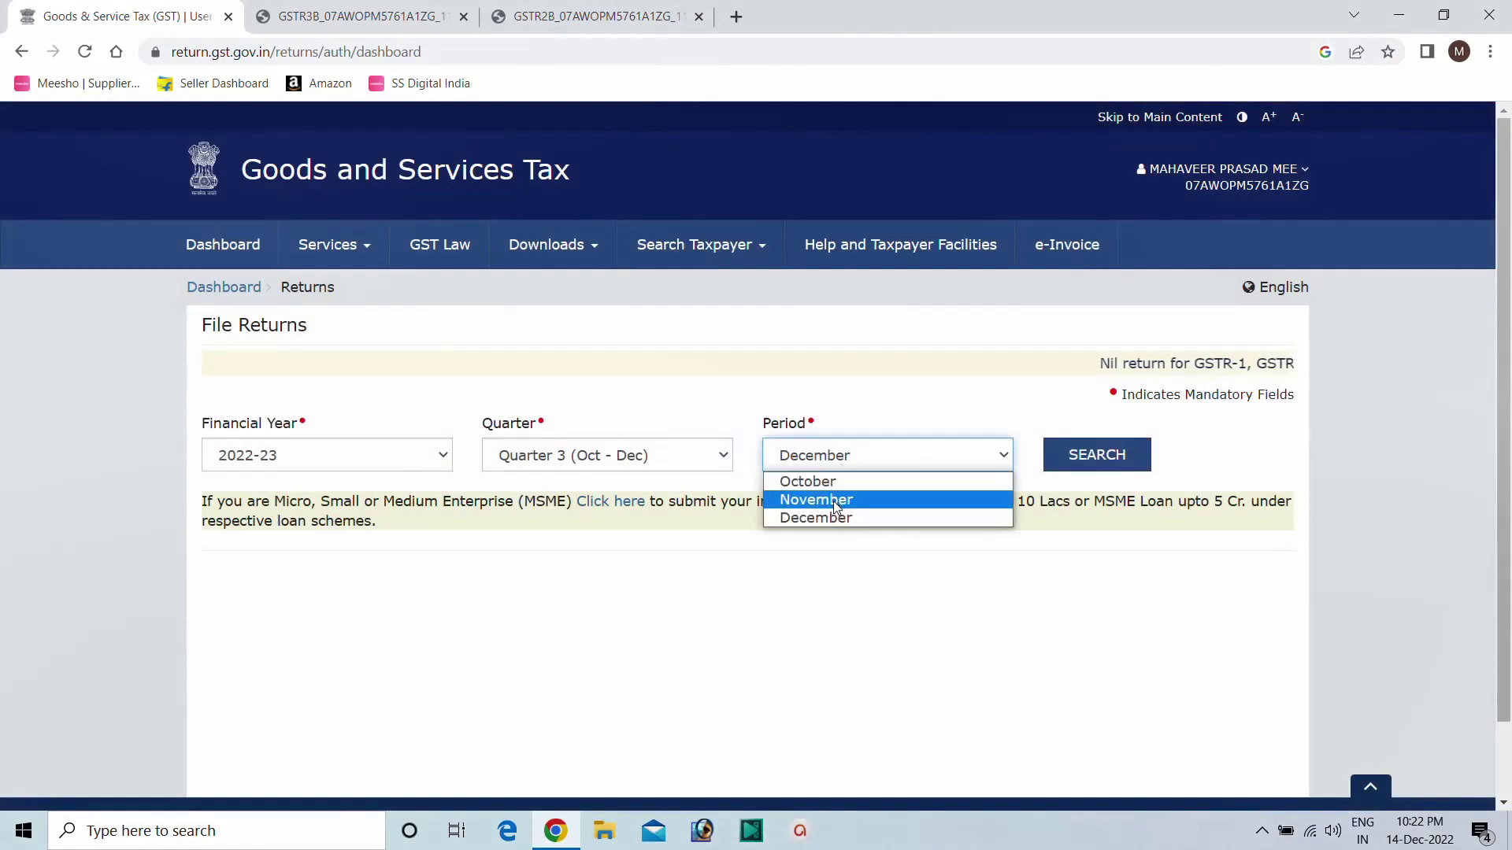
click(835, 500)
click(1062, 471)
scroll(499, 580, down, 5)
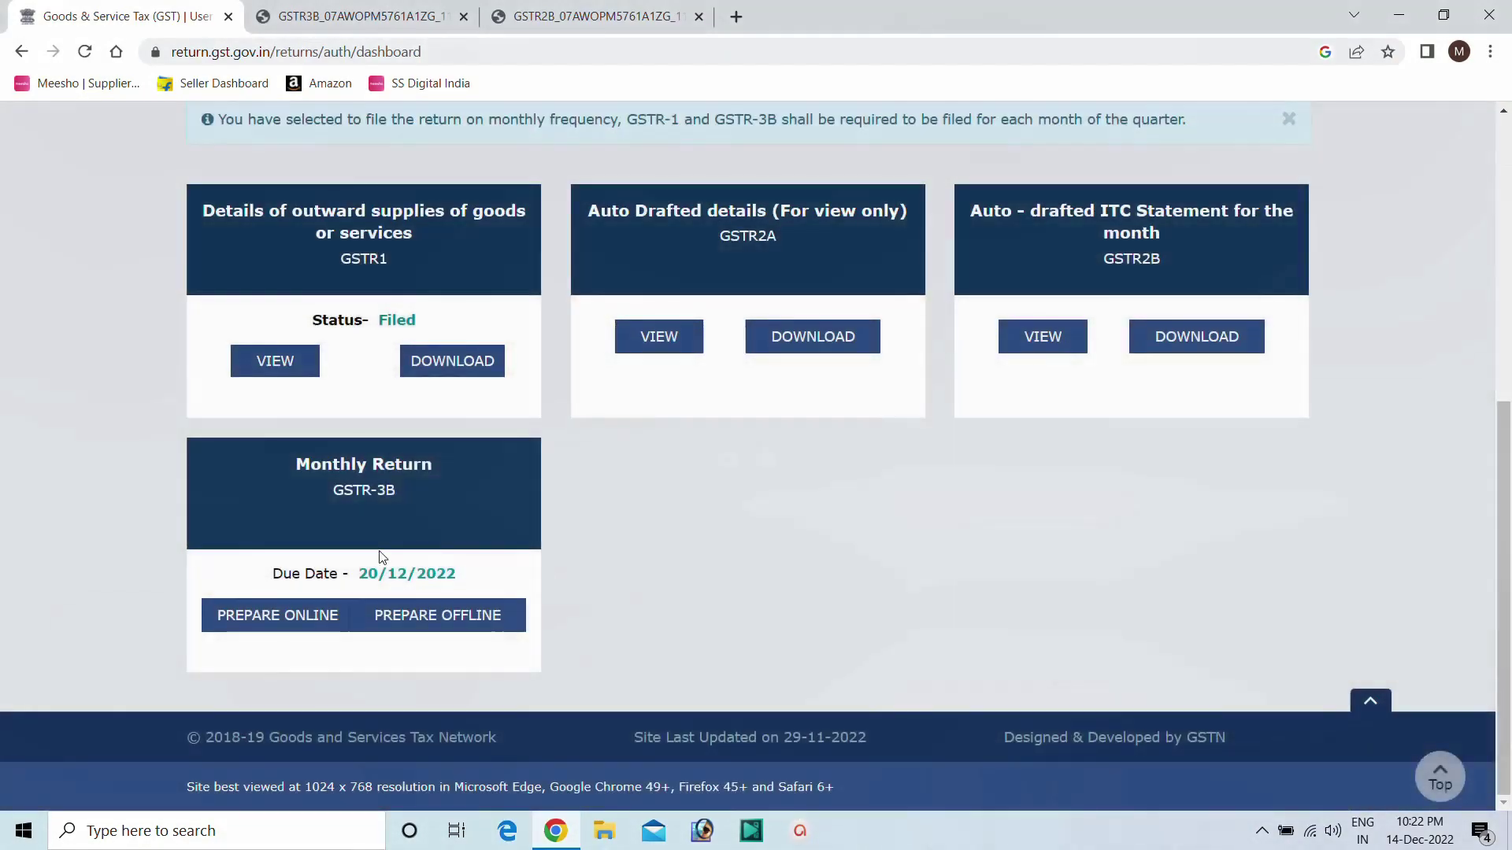
click(292, 620)
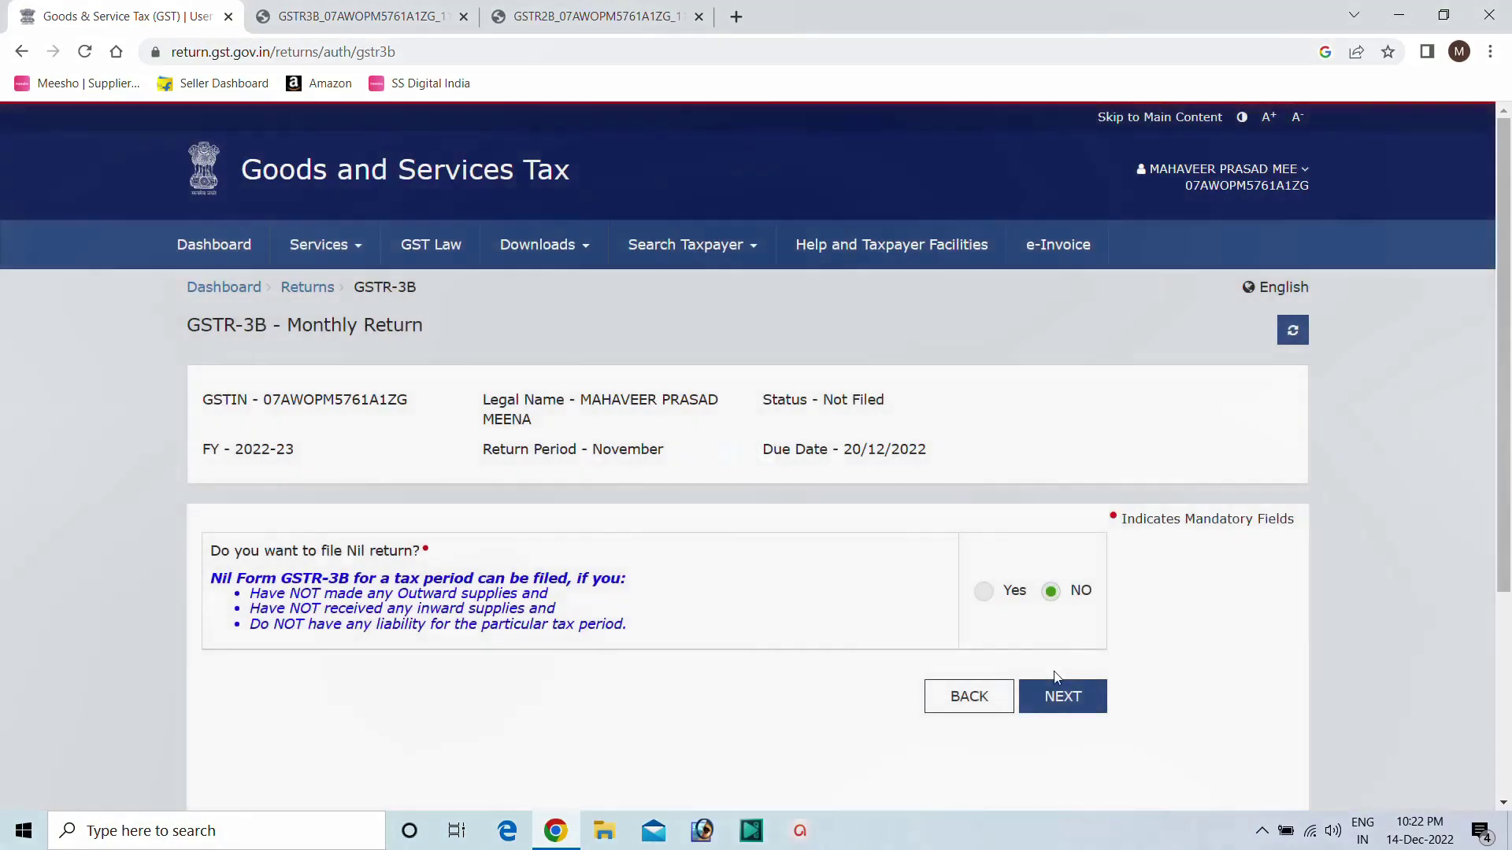
Answer NO to the nil-return question, close the summary popup and reach the saved tiles.
click(1055, 697)
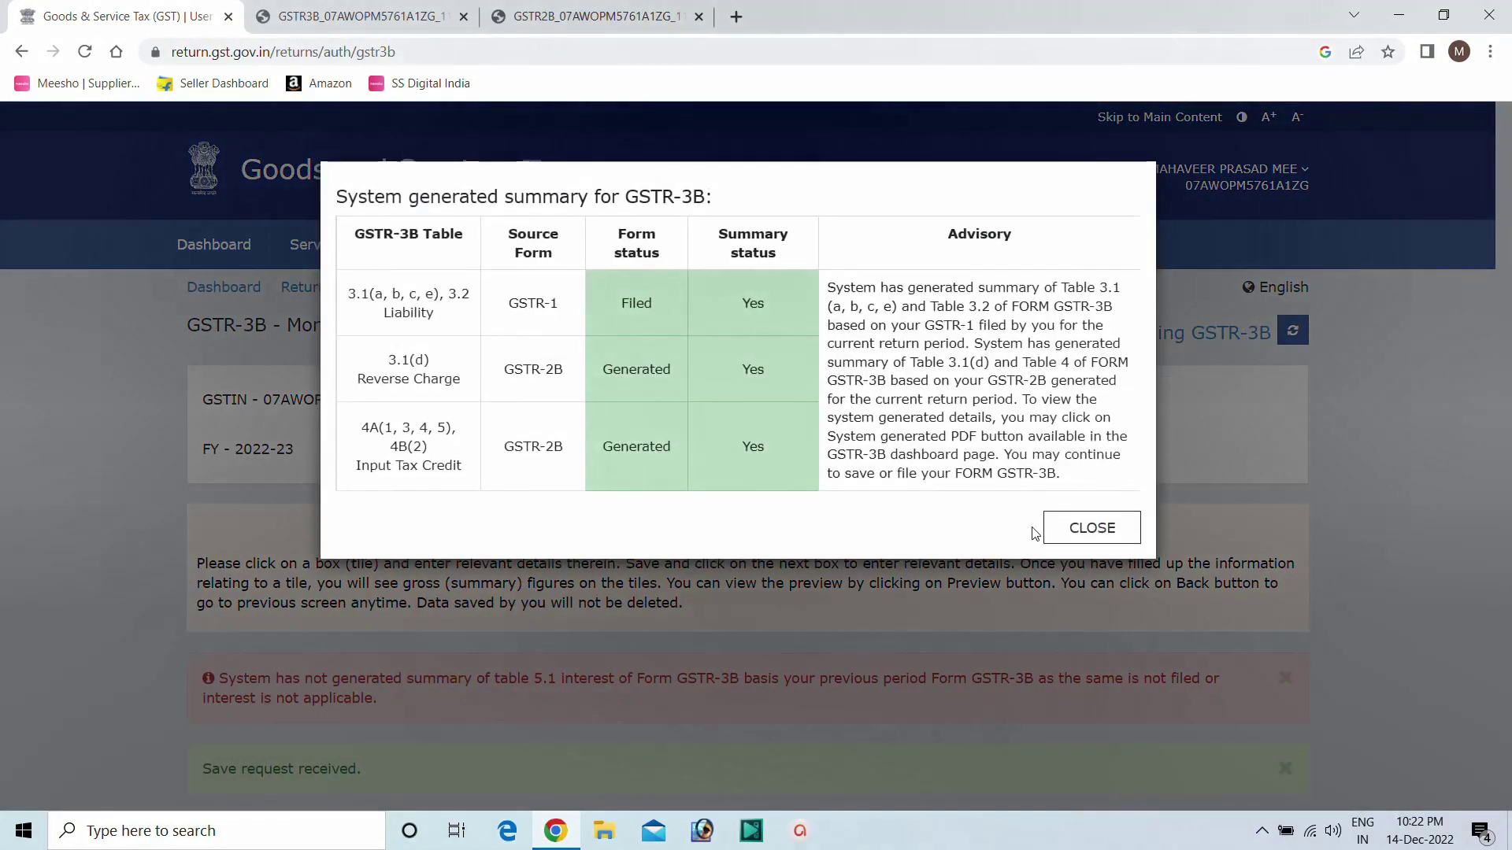
click(1078, 530)
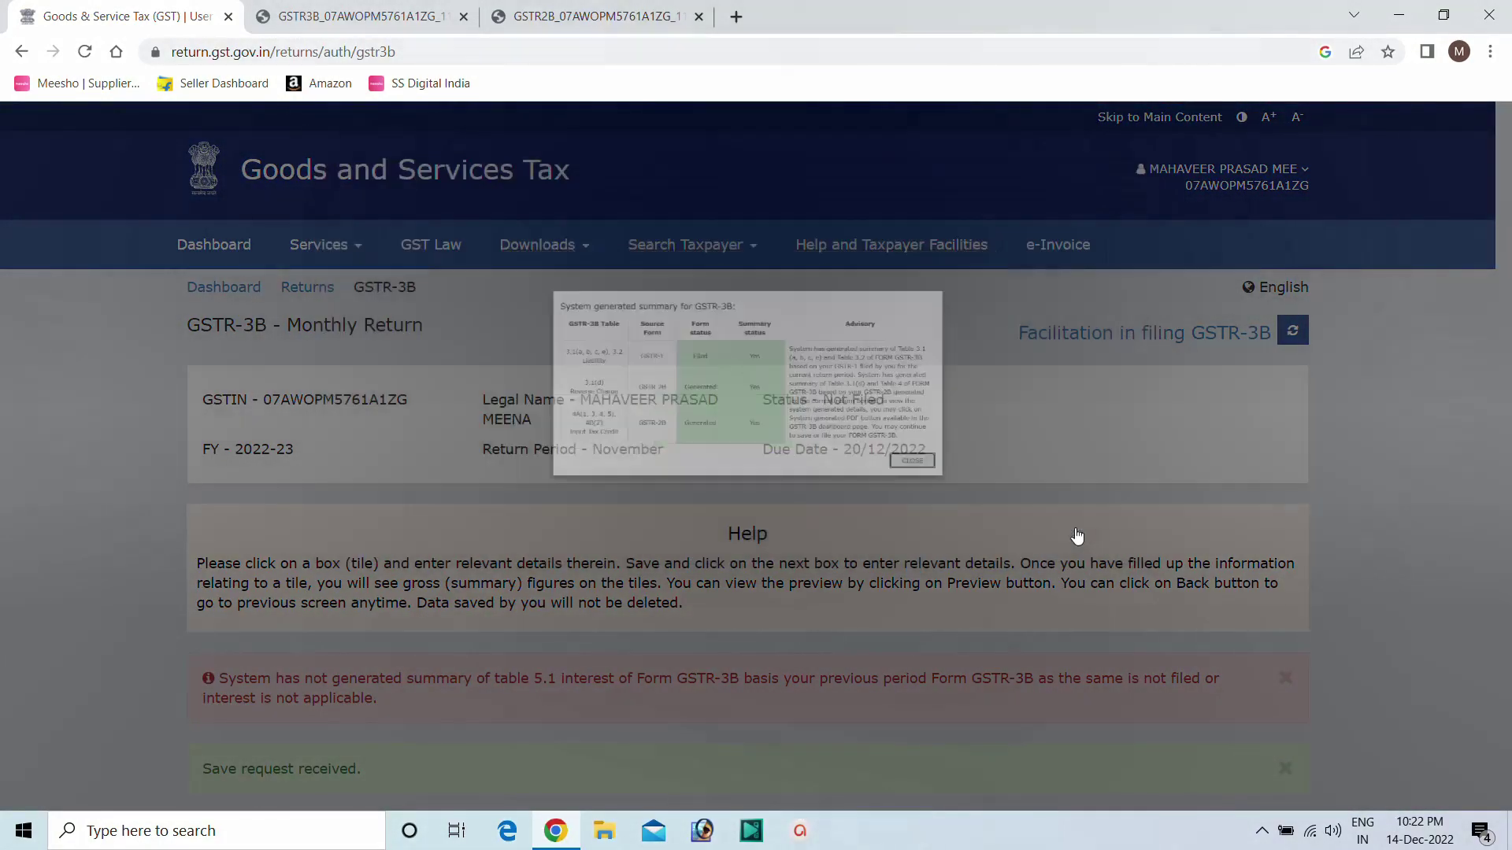
scroll(836, 549, down, 12)
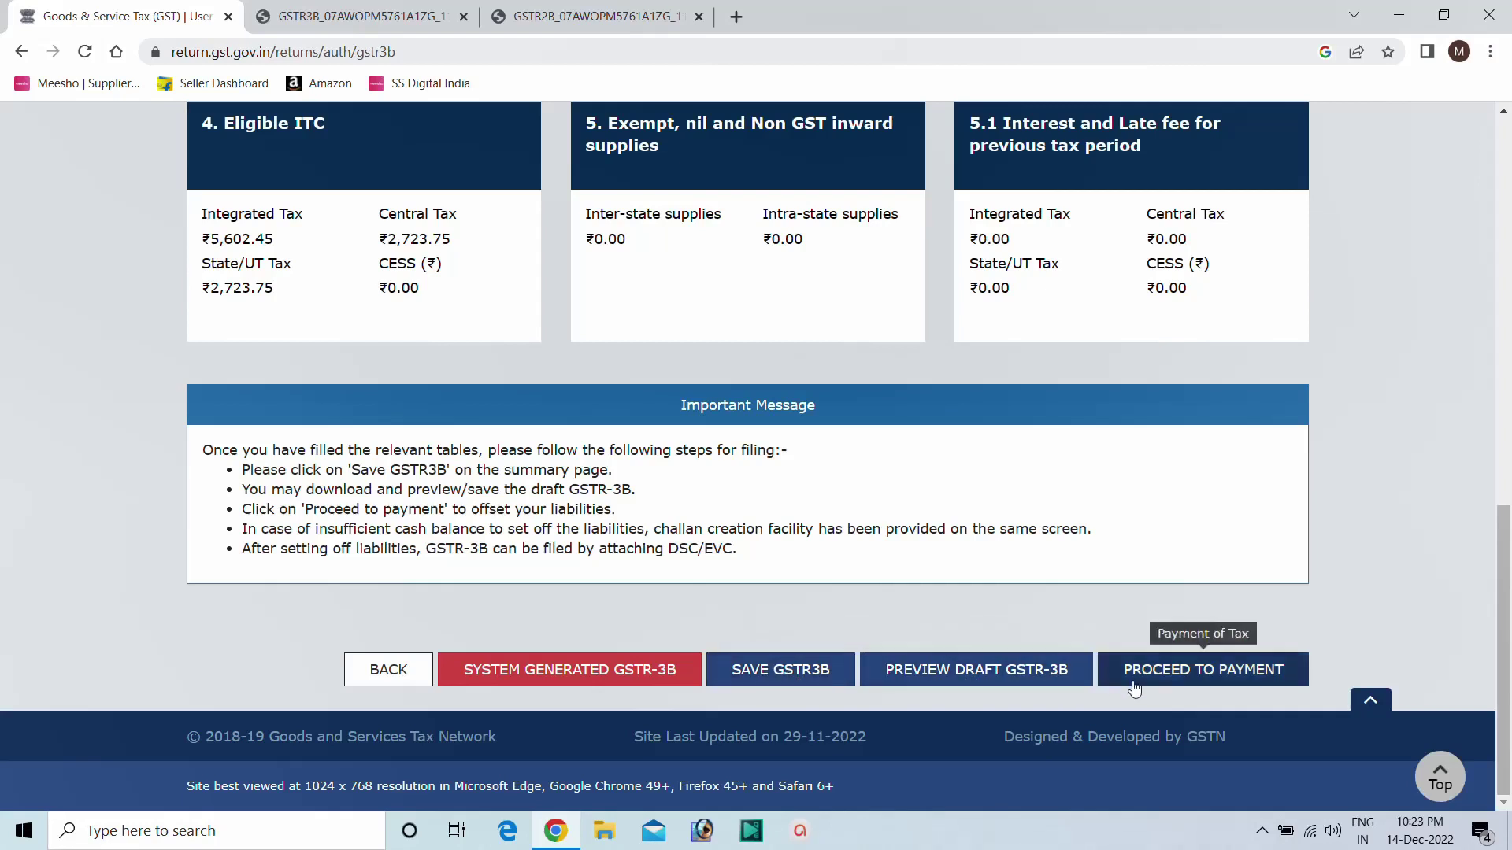
Offset the 7,448 integrated tax liability with 5,602 and 1,846 of ITC, confirming the warning.
click(1188, 676)
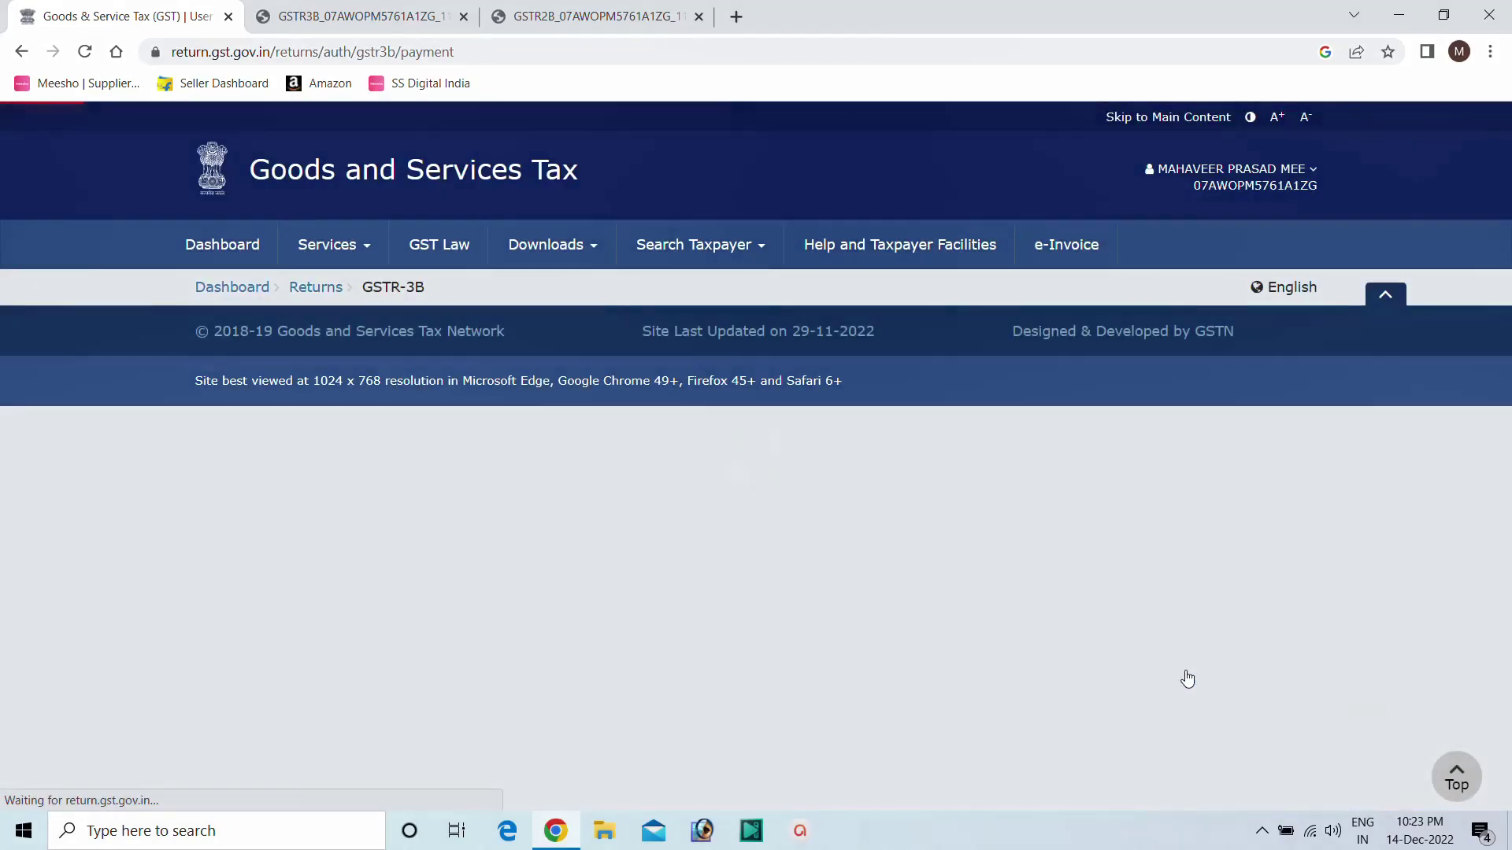
scroll(780, 543, down, 9)
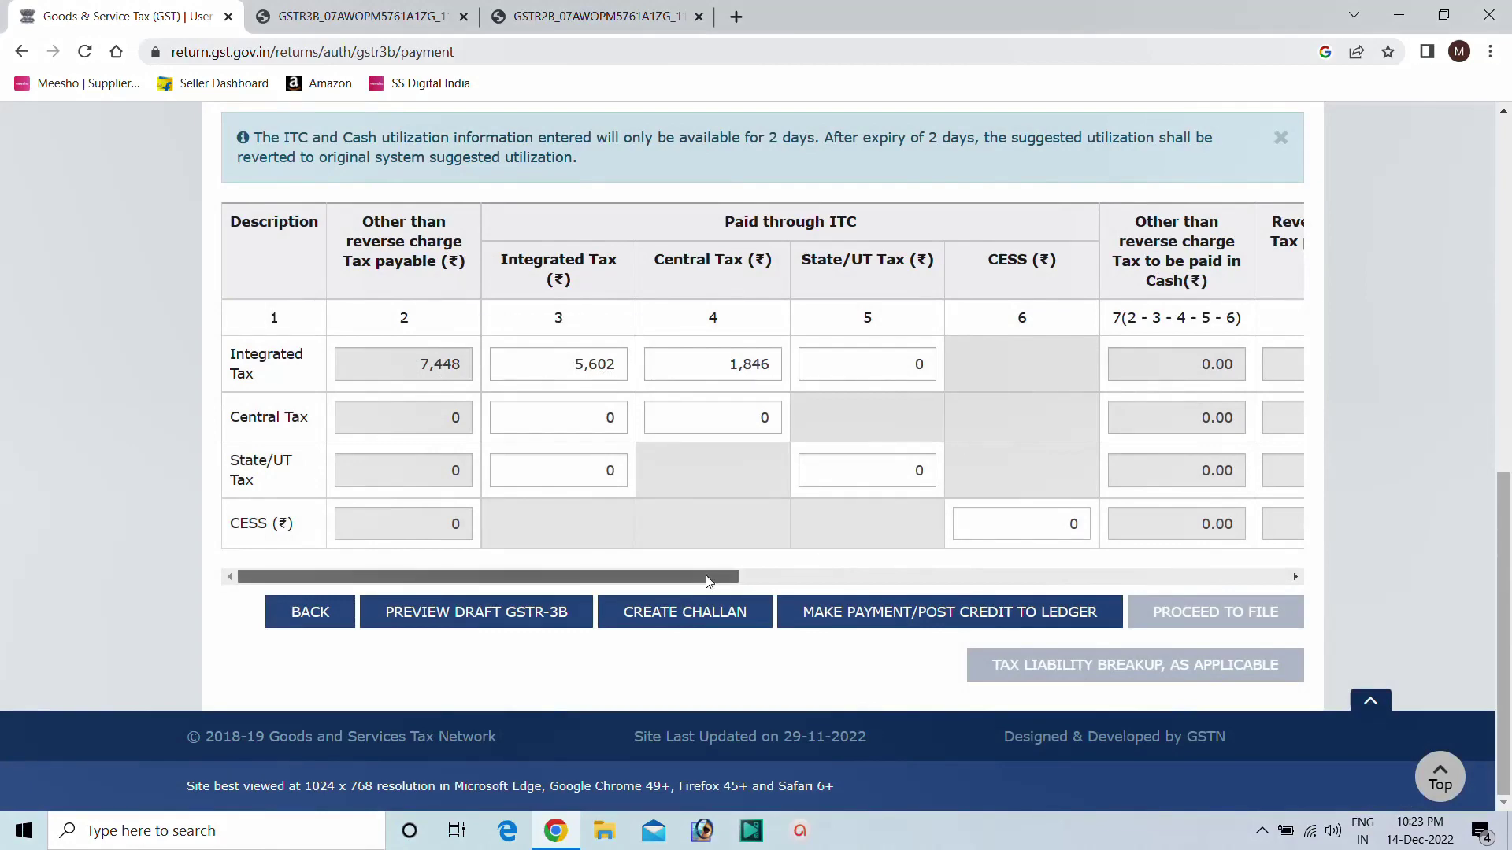
drag(720, 577, 436, 405)
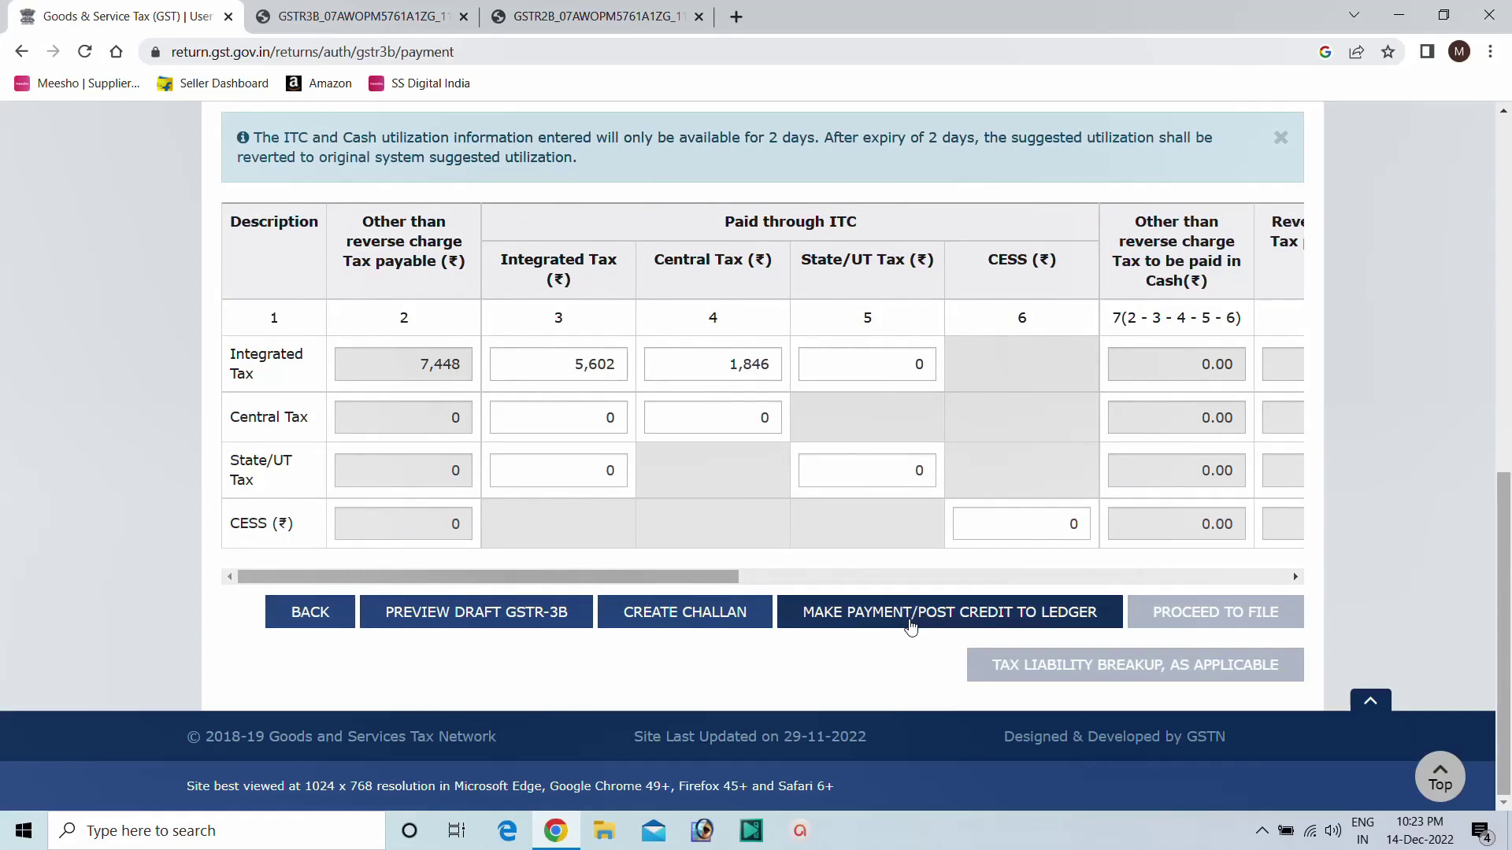
click(912, 622)
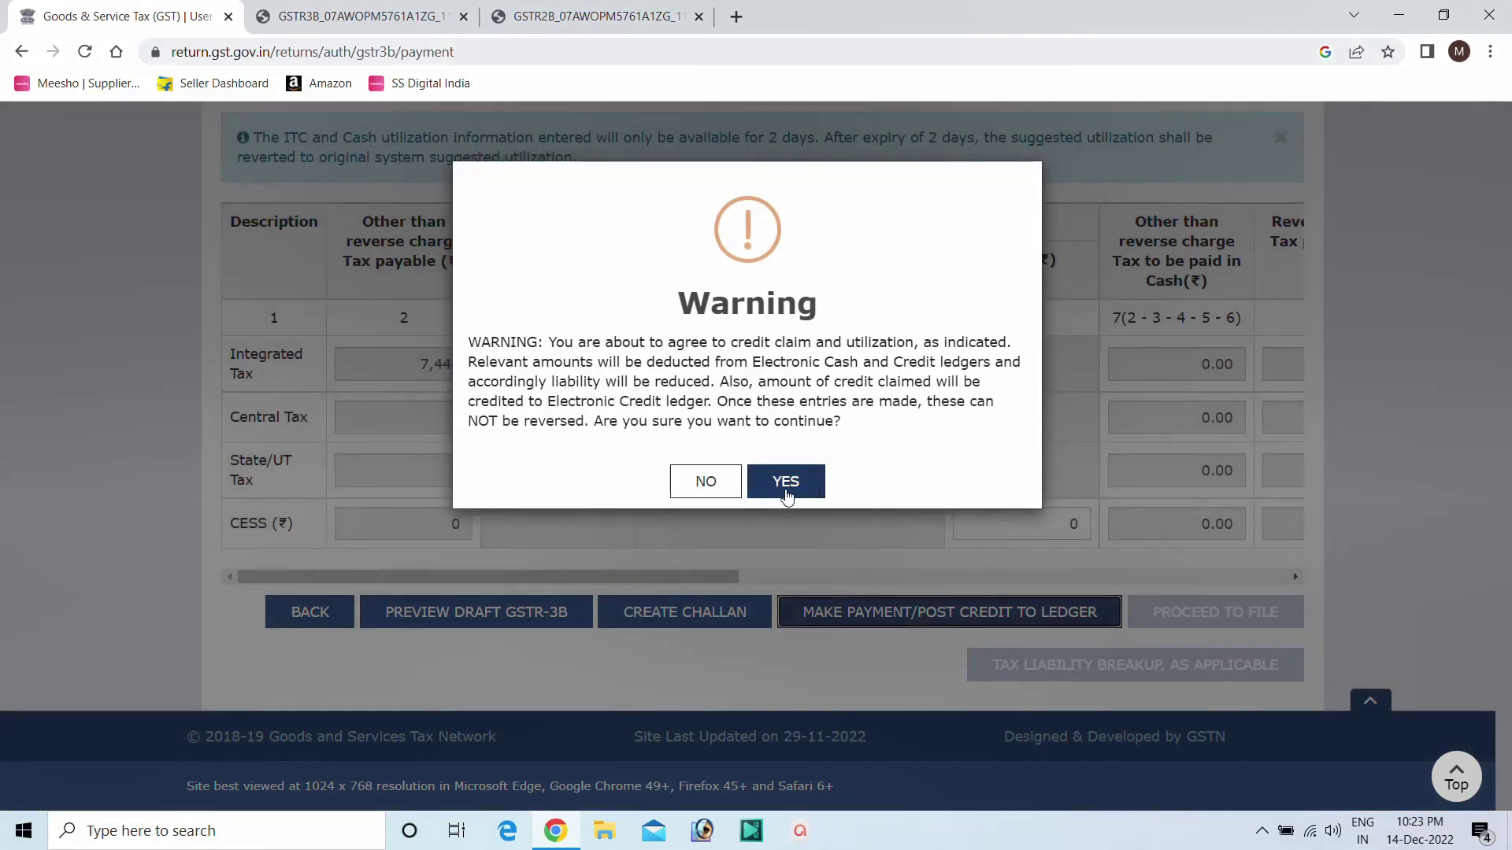
click(780, 487)
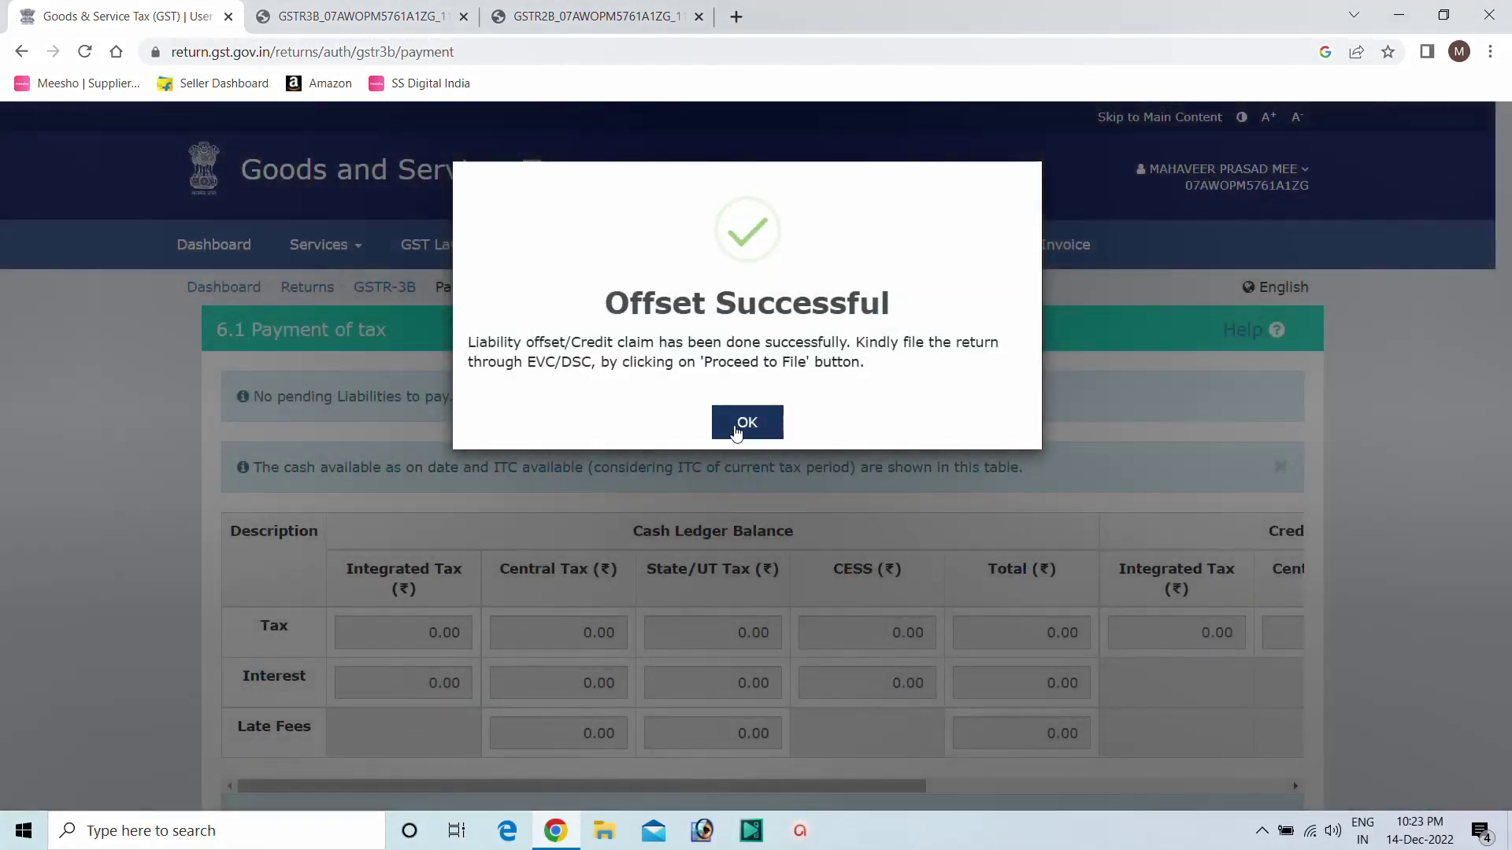
Close the offset confirmation and highlight the 7,448.00 payable and 5,602.00 integrated ITC amounts.
click(736, 431)
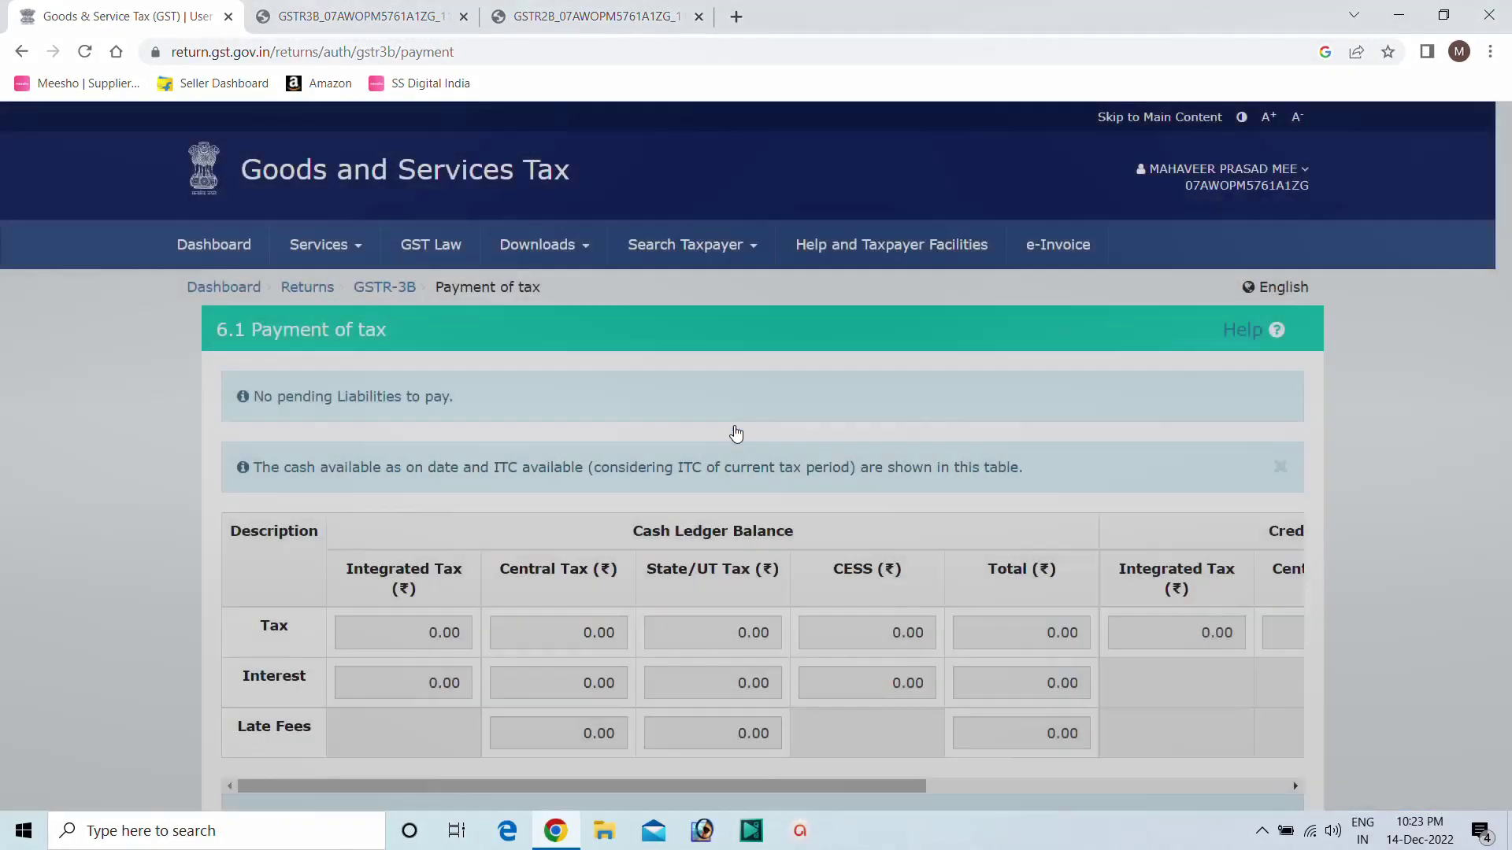
scroll(740, 437, down, 3)
scroll(748, 432, down, 10)
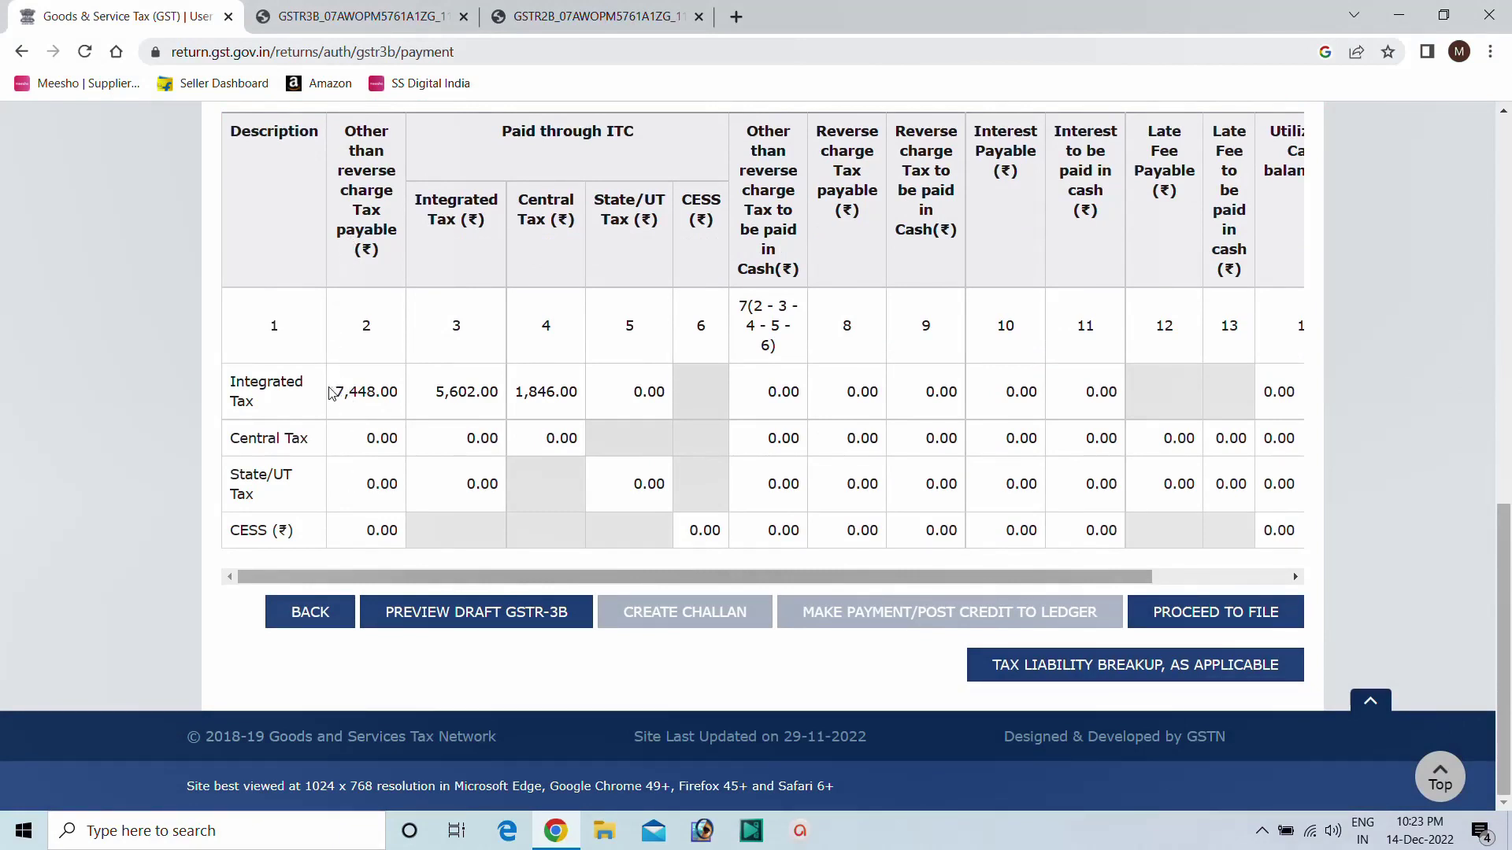
drag(330, 391, 400, 394)
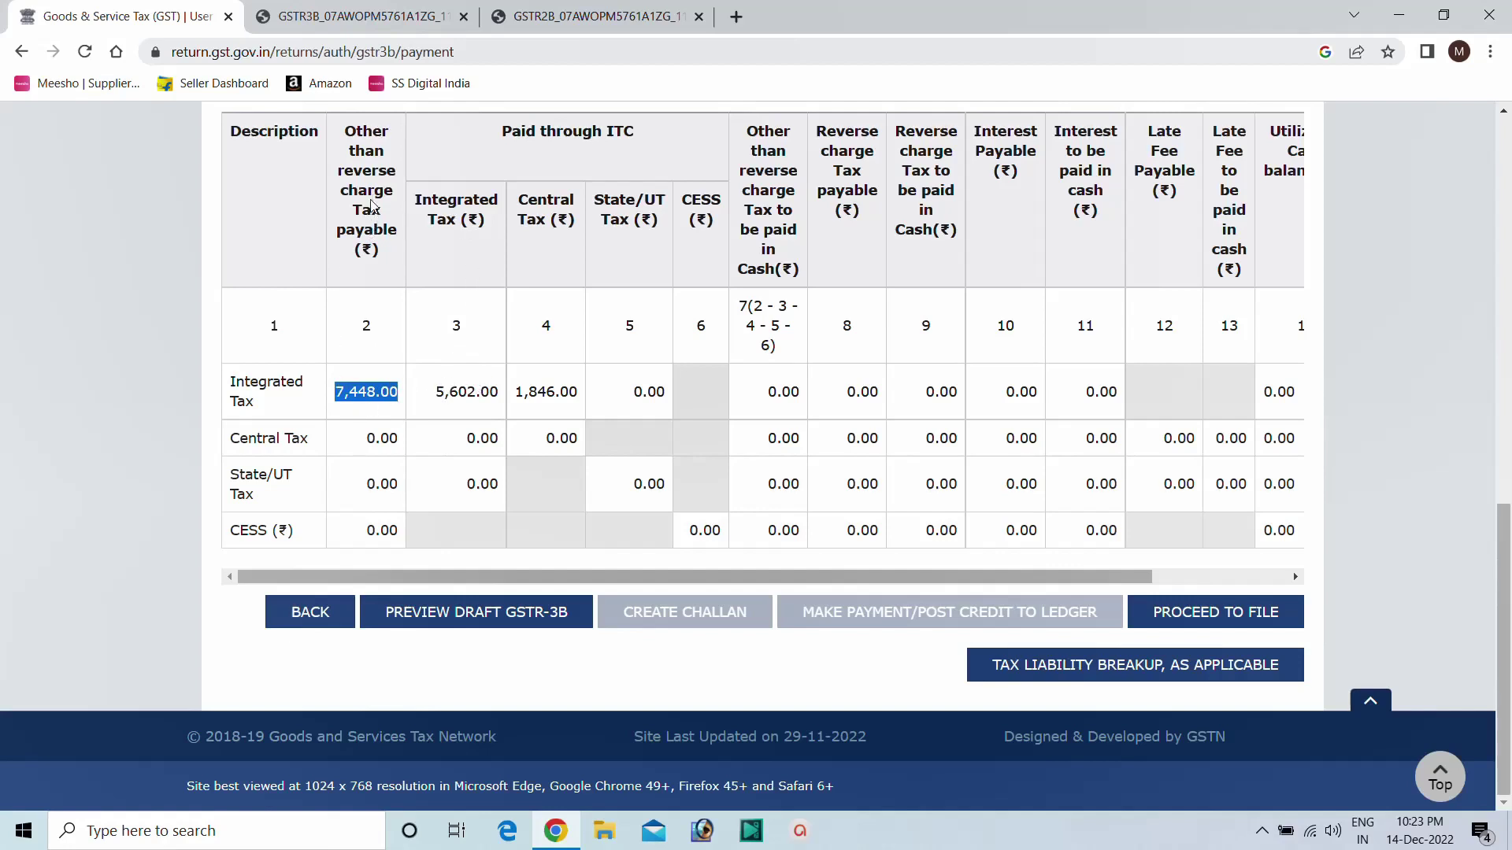
click(383, 402)
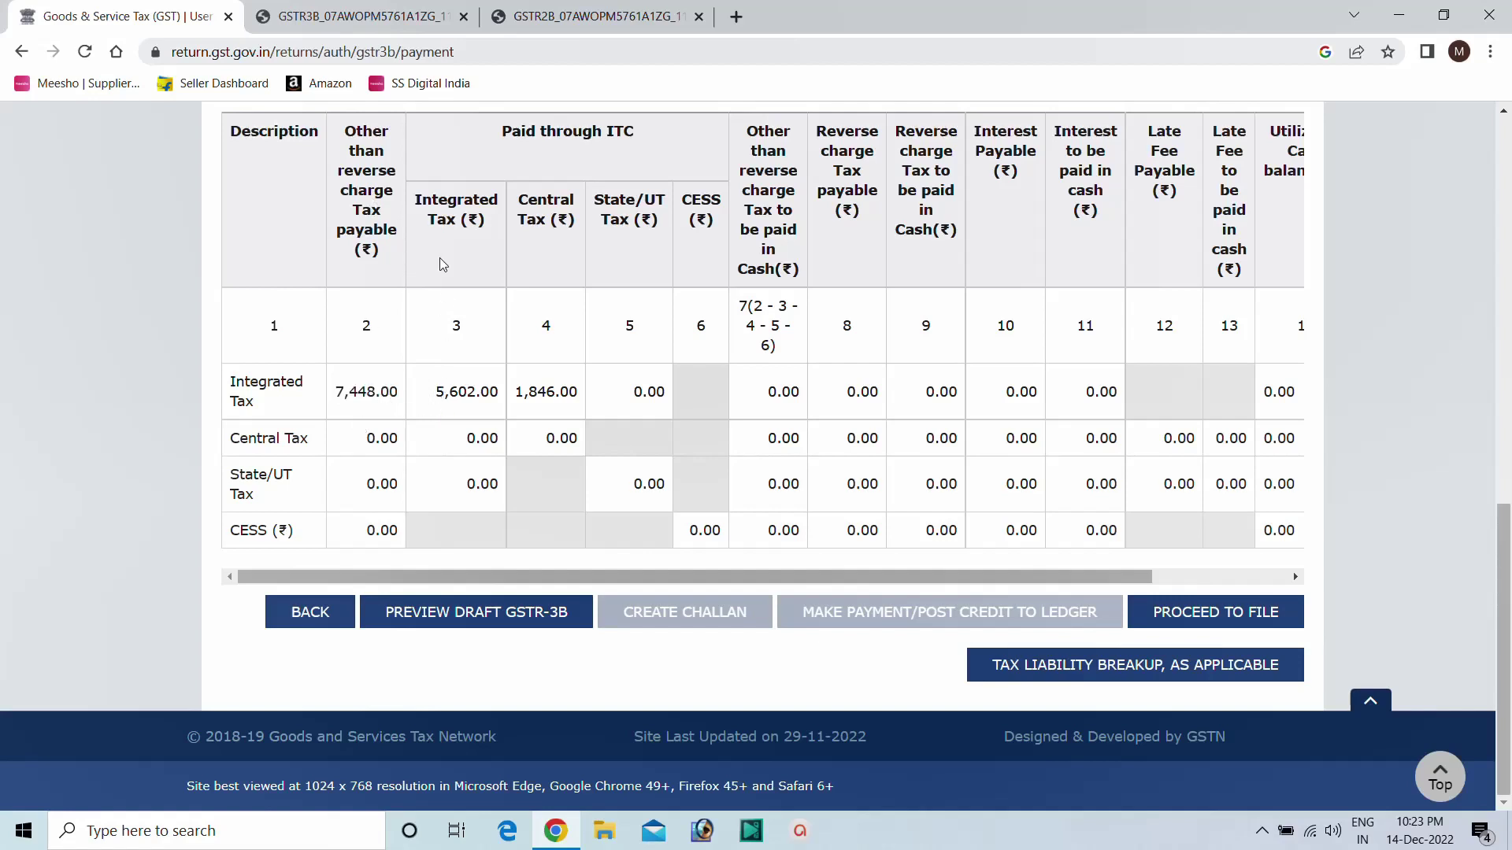
drag(432, 391, 499, 398)
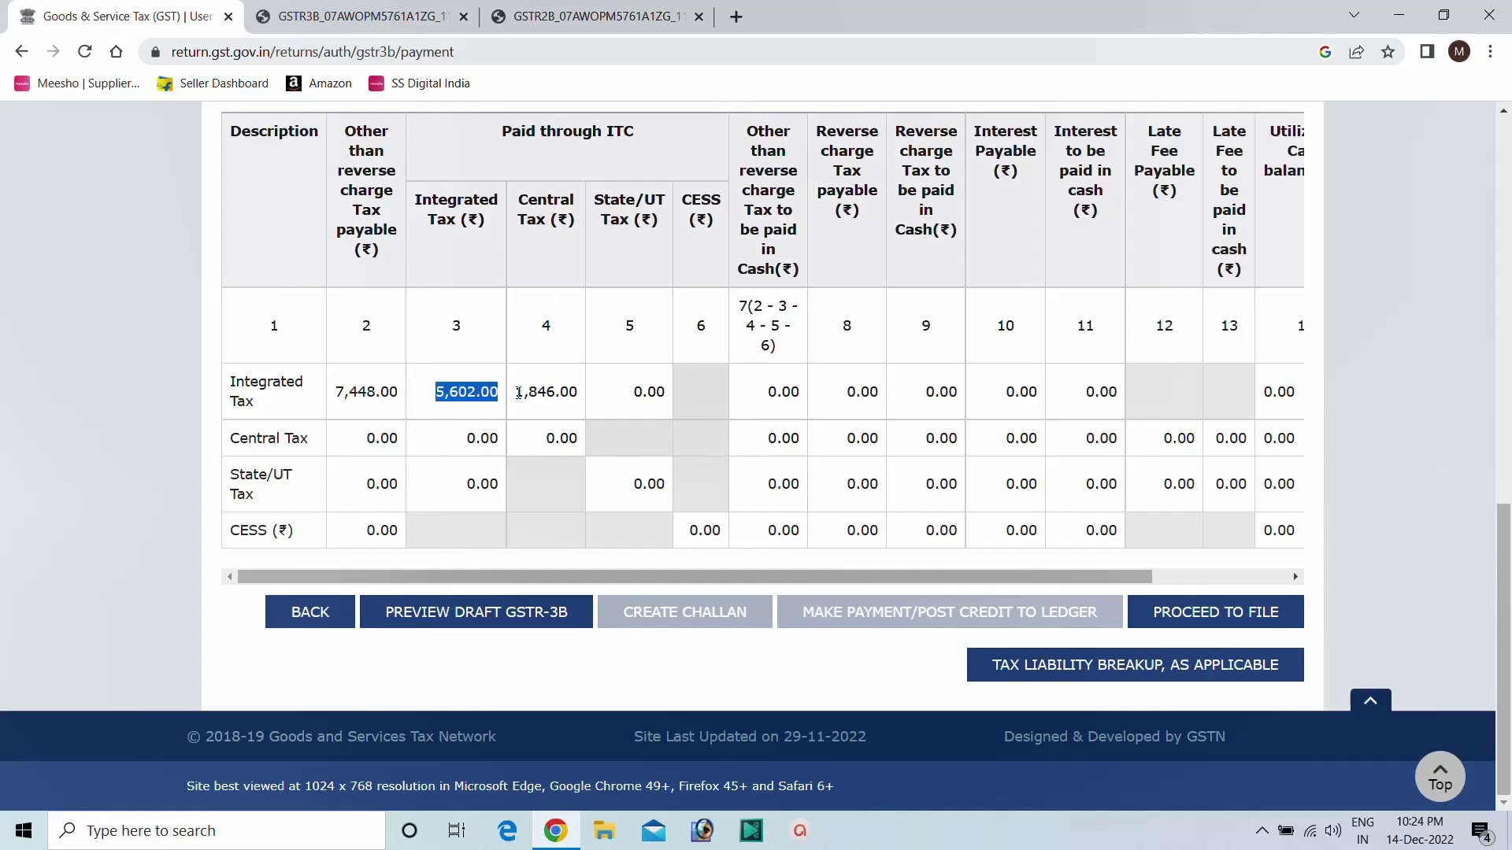
drag(481, 391, 616, 400)
click(540, 382)
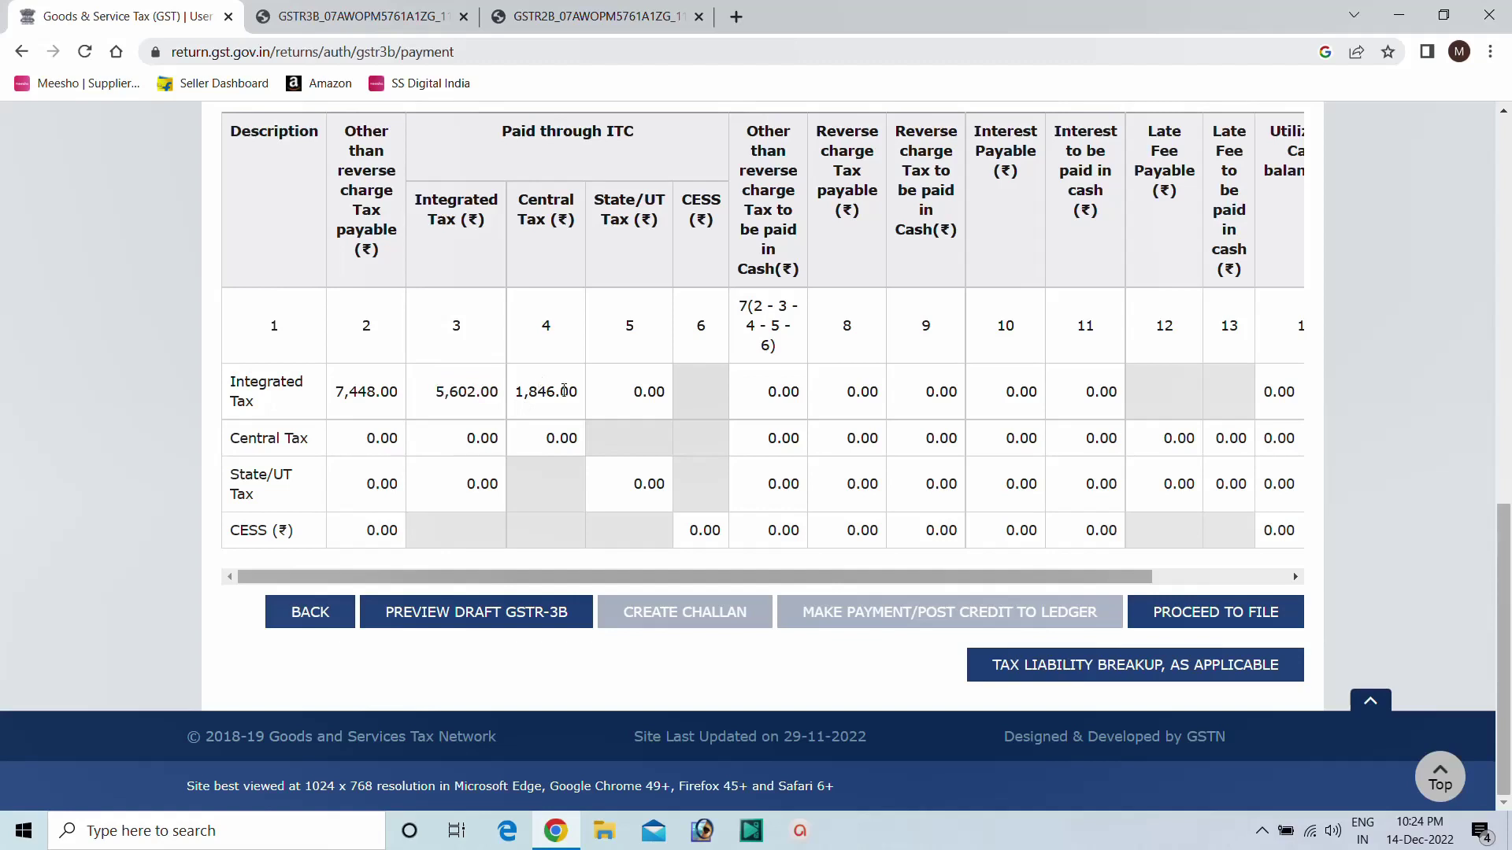
Tick the verification declaration and select the authorised signatory for filing.
click(1199, 614)
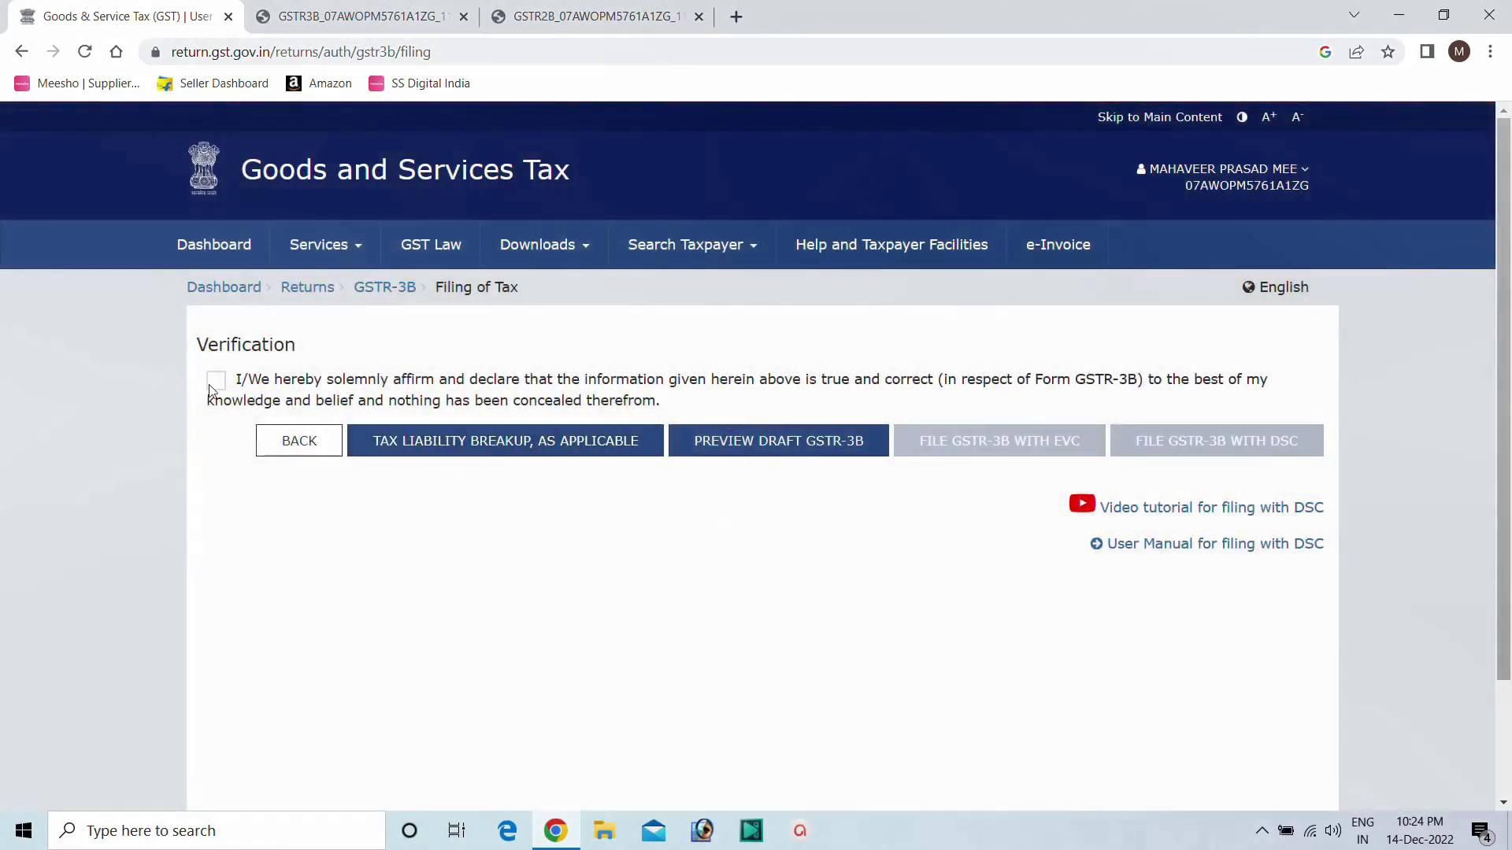
click(216, 382)
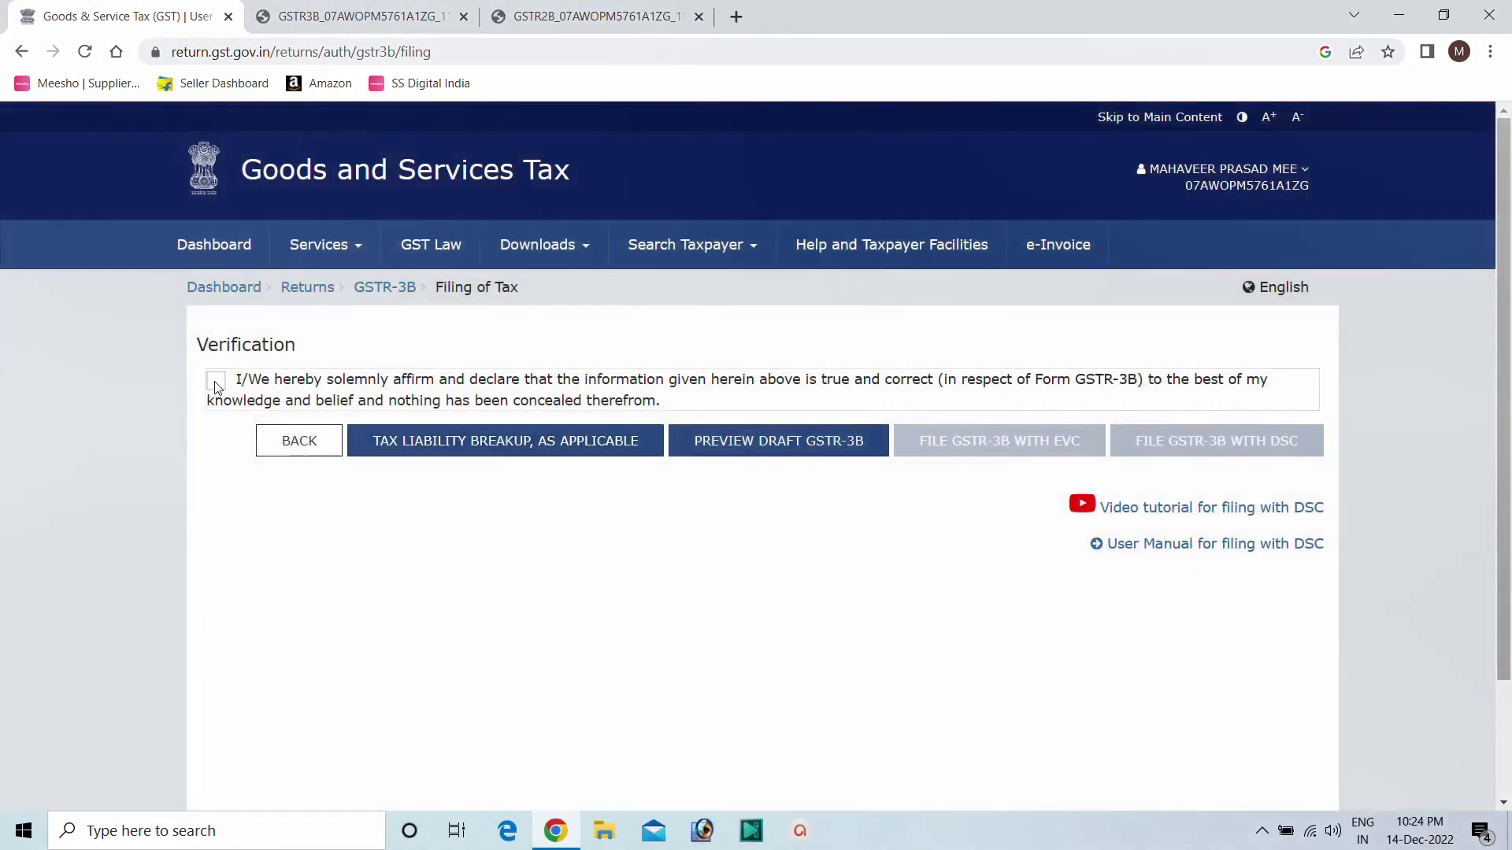
click(366, 455)
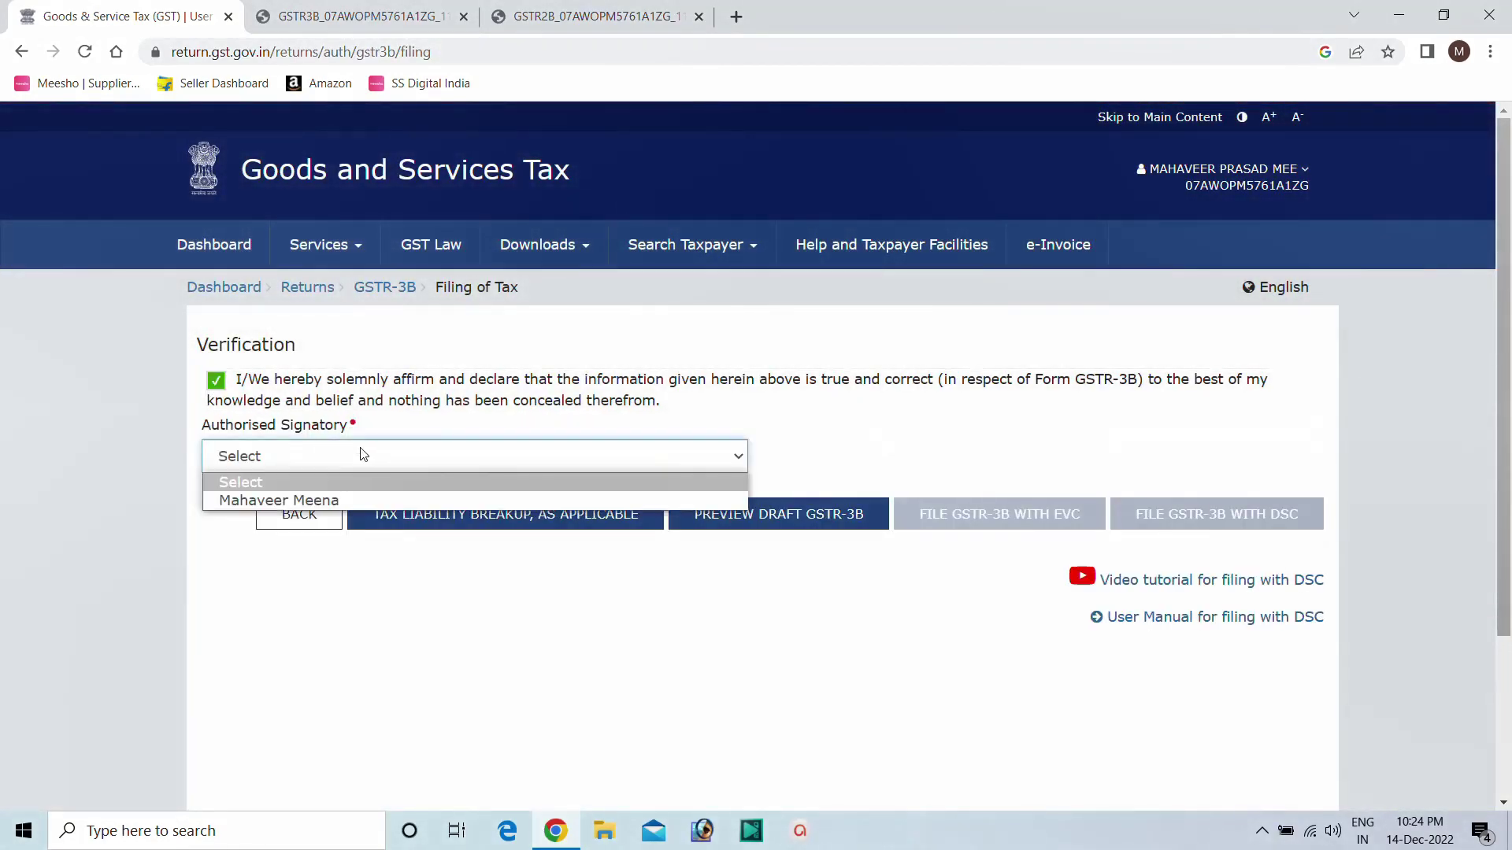
click(268, 501)
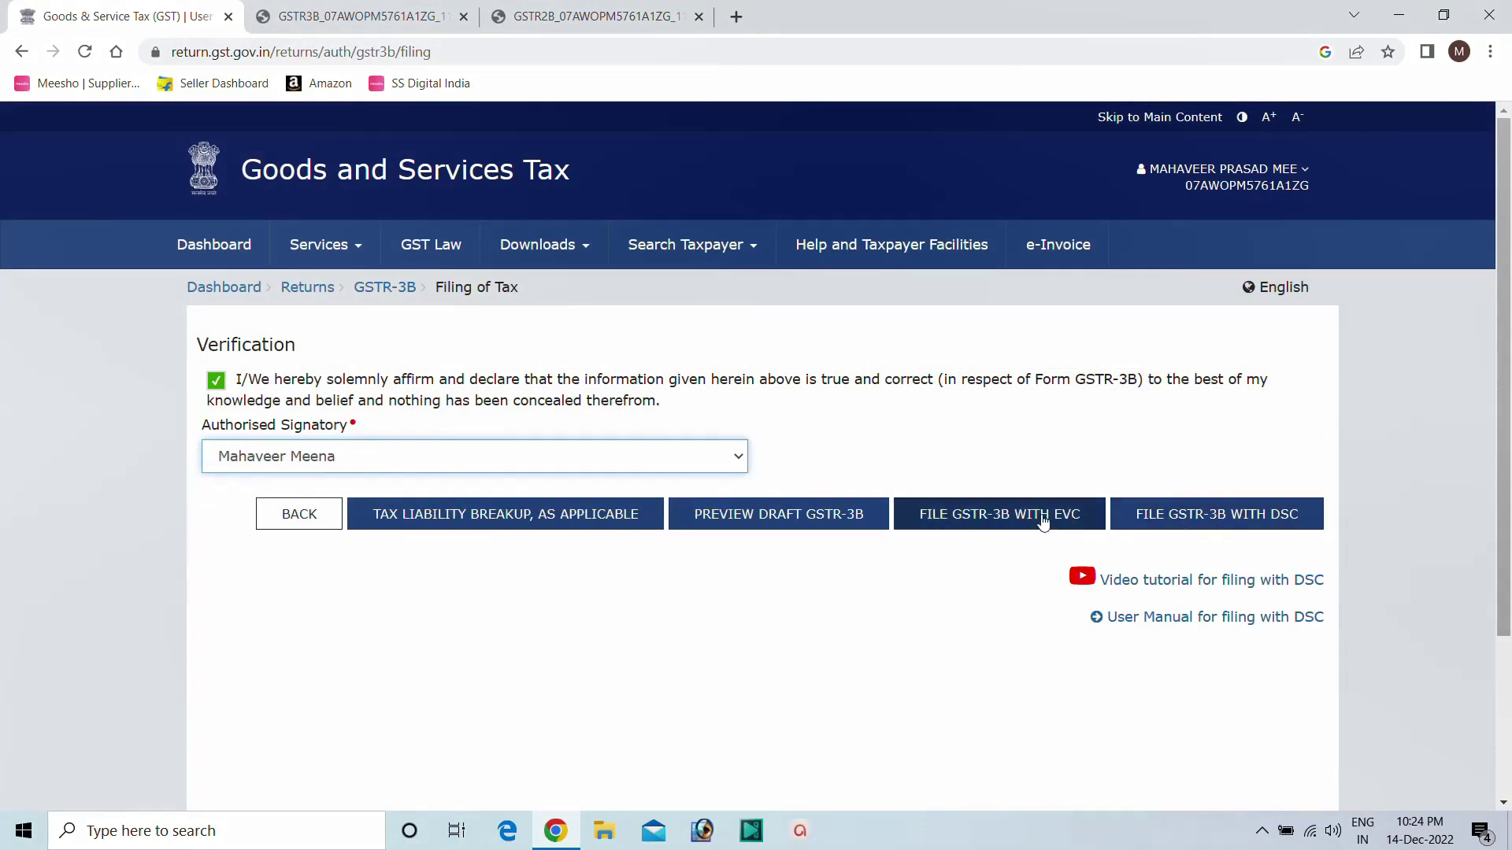
File GSTR-3B with EVC by entering and verifying the six-digit OTP.
click(999, 518)
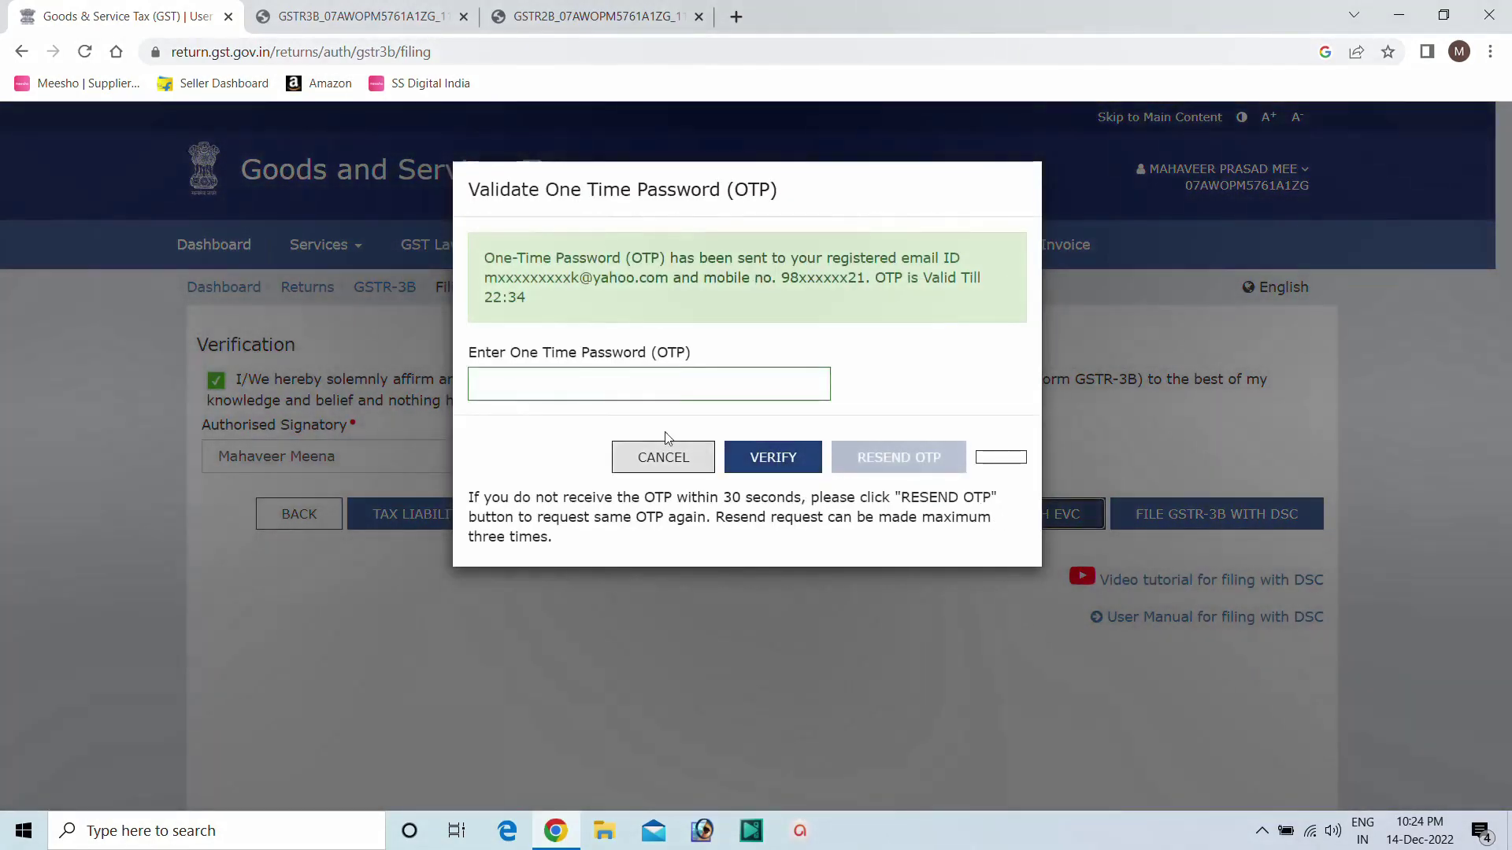
click(494, 378)
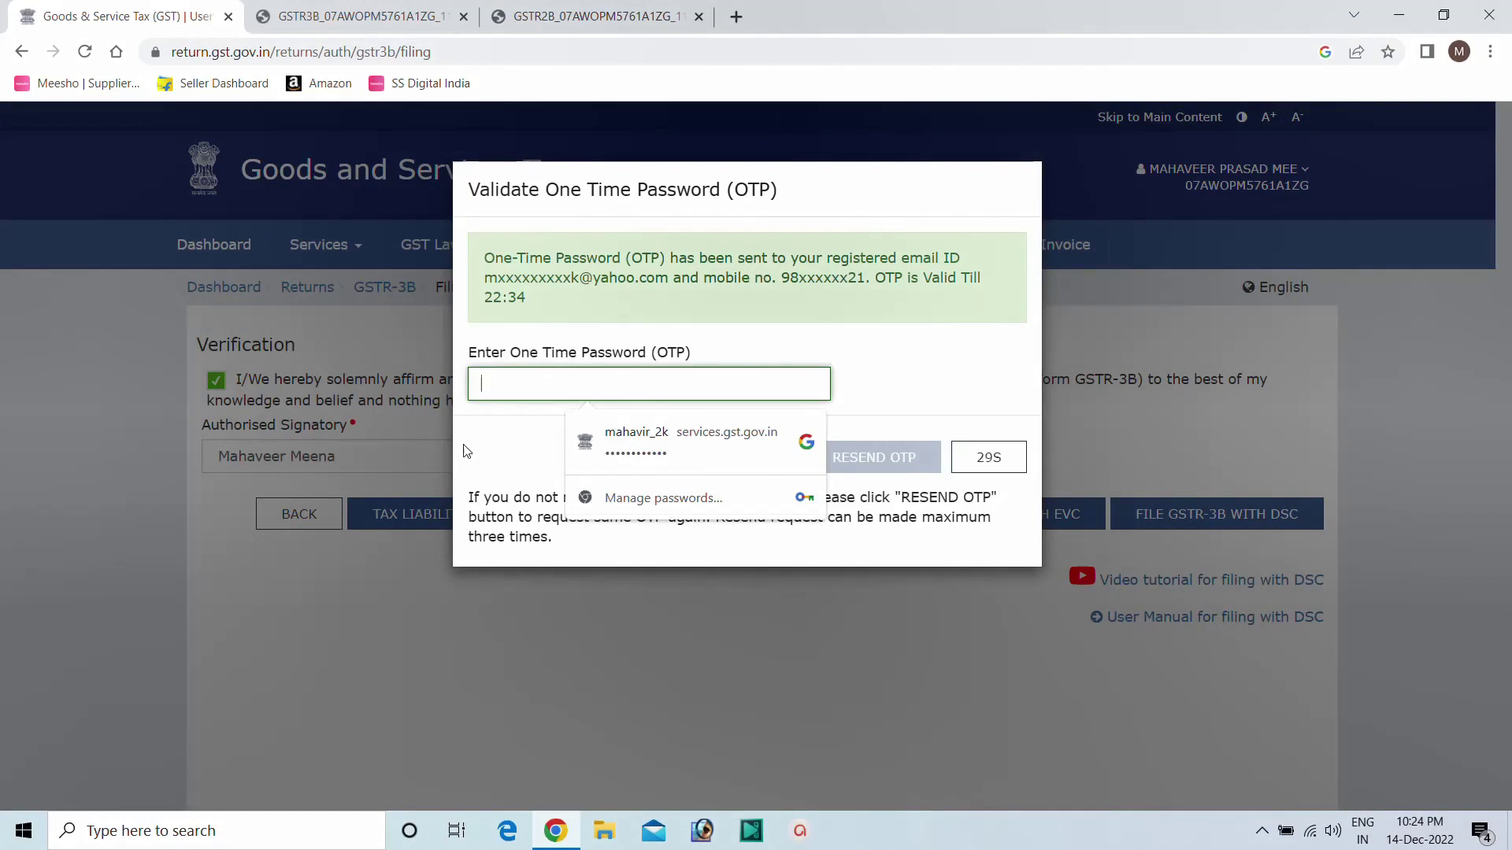
click(491, 432)
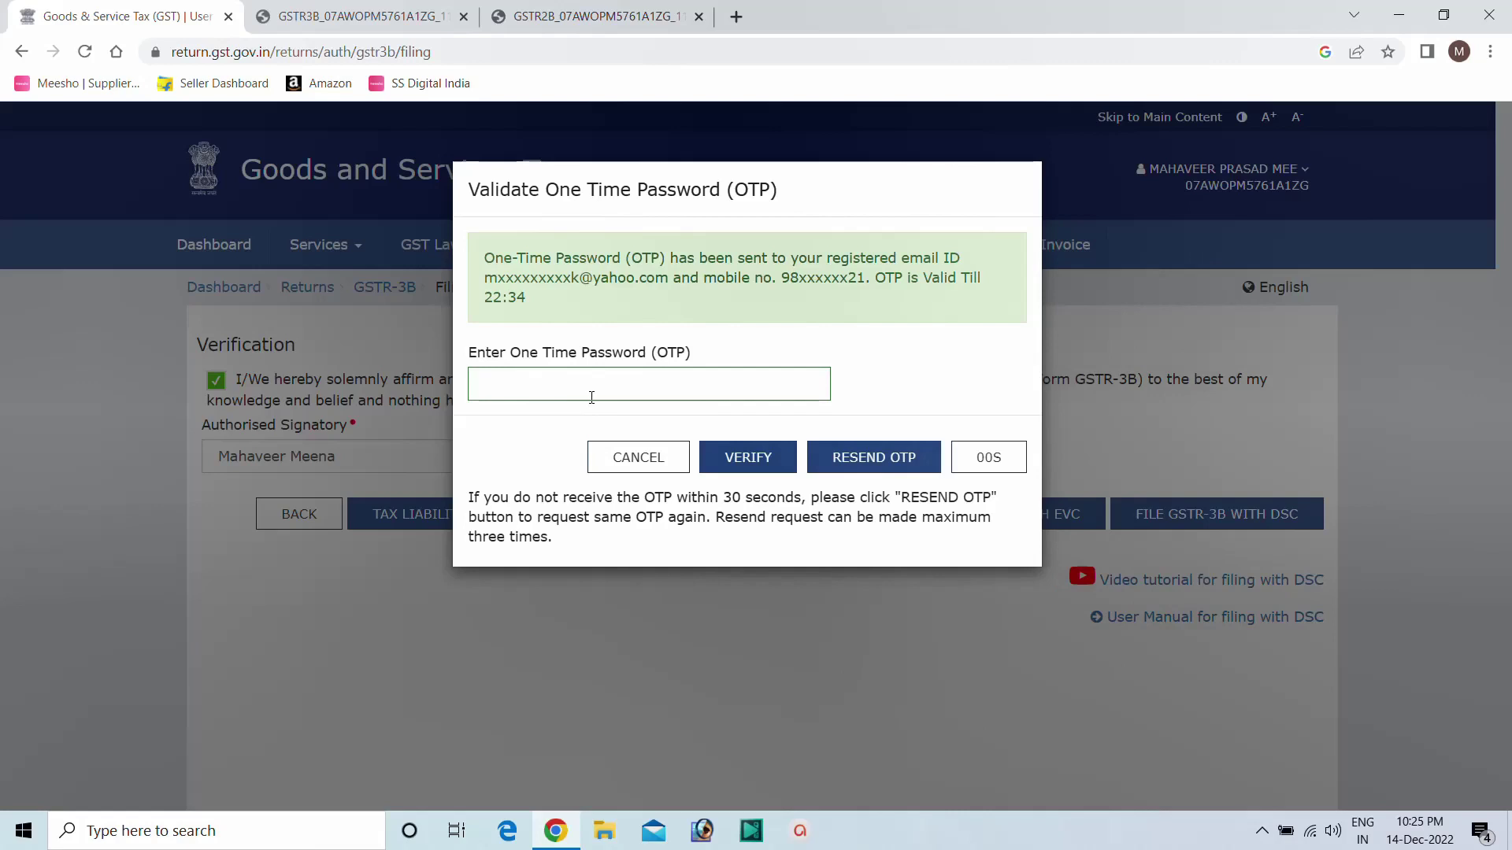
click(518, 381)
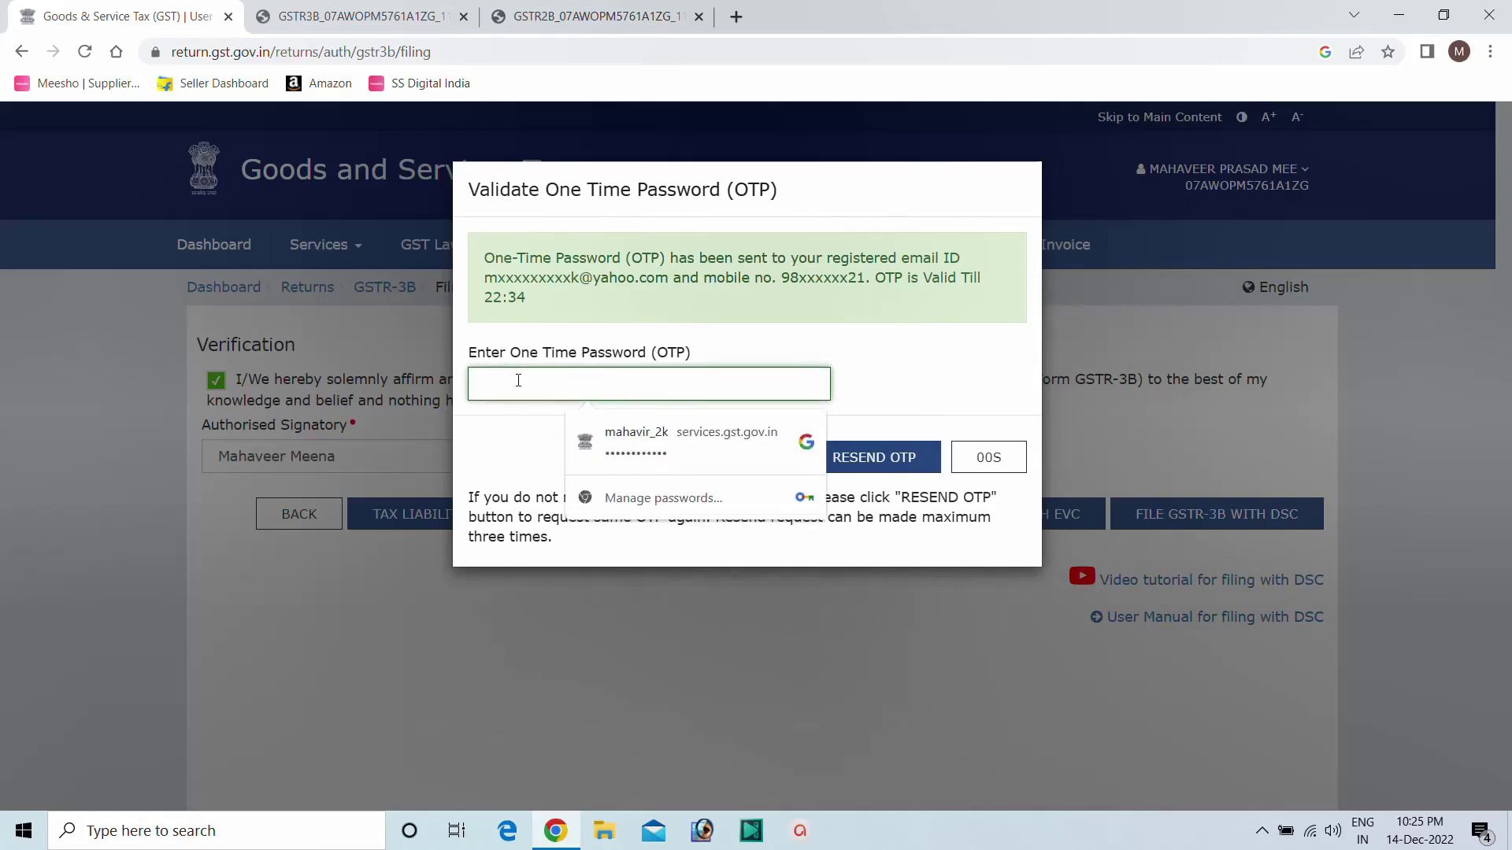
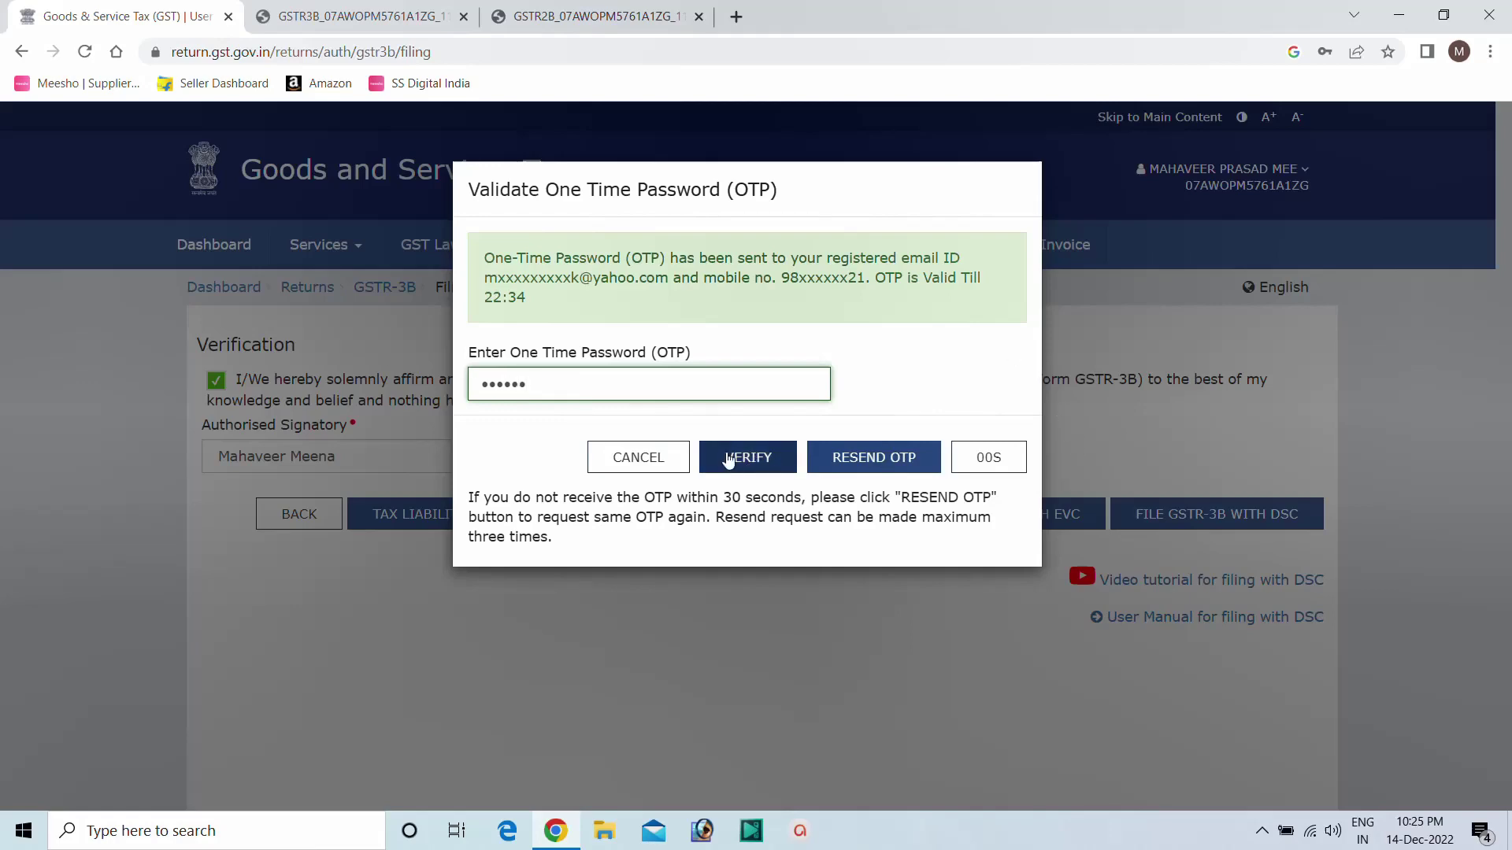
click(726, 457)
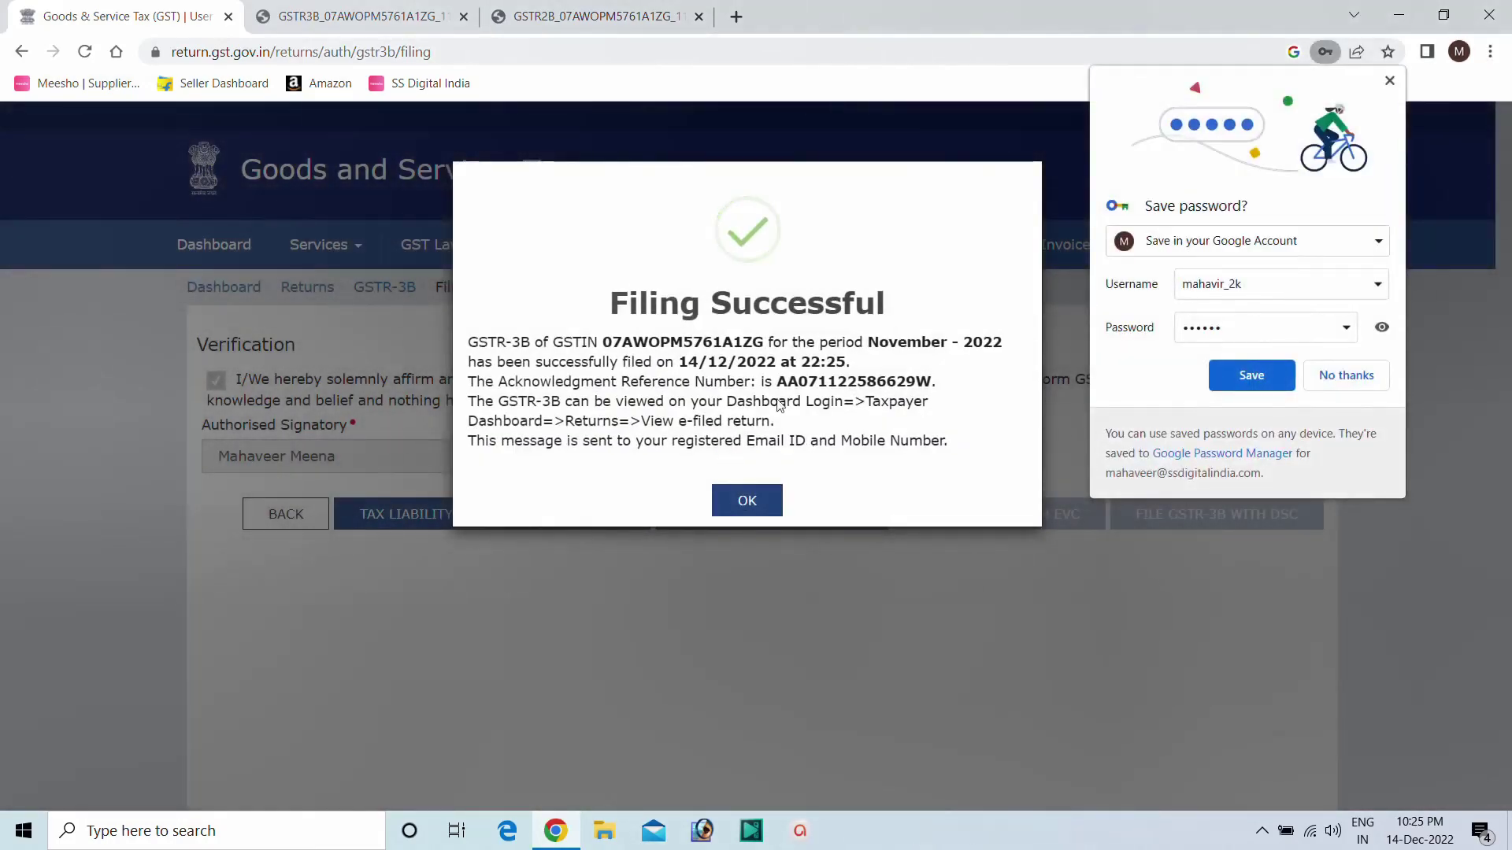
Decline saving the password, close the filing confirmation, and go back to the dashboard.
click(1345, 380)
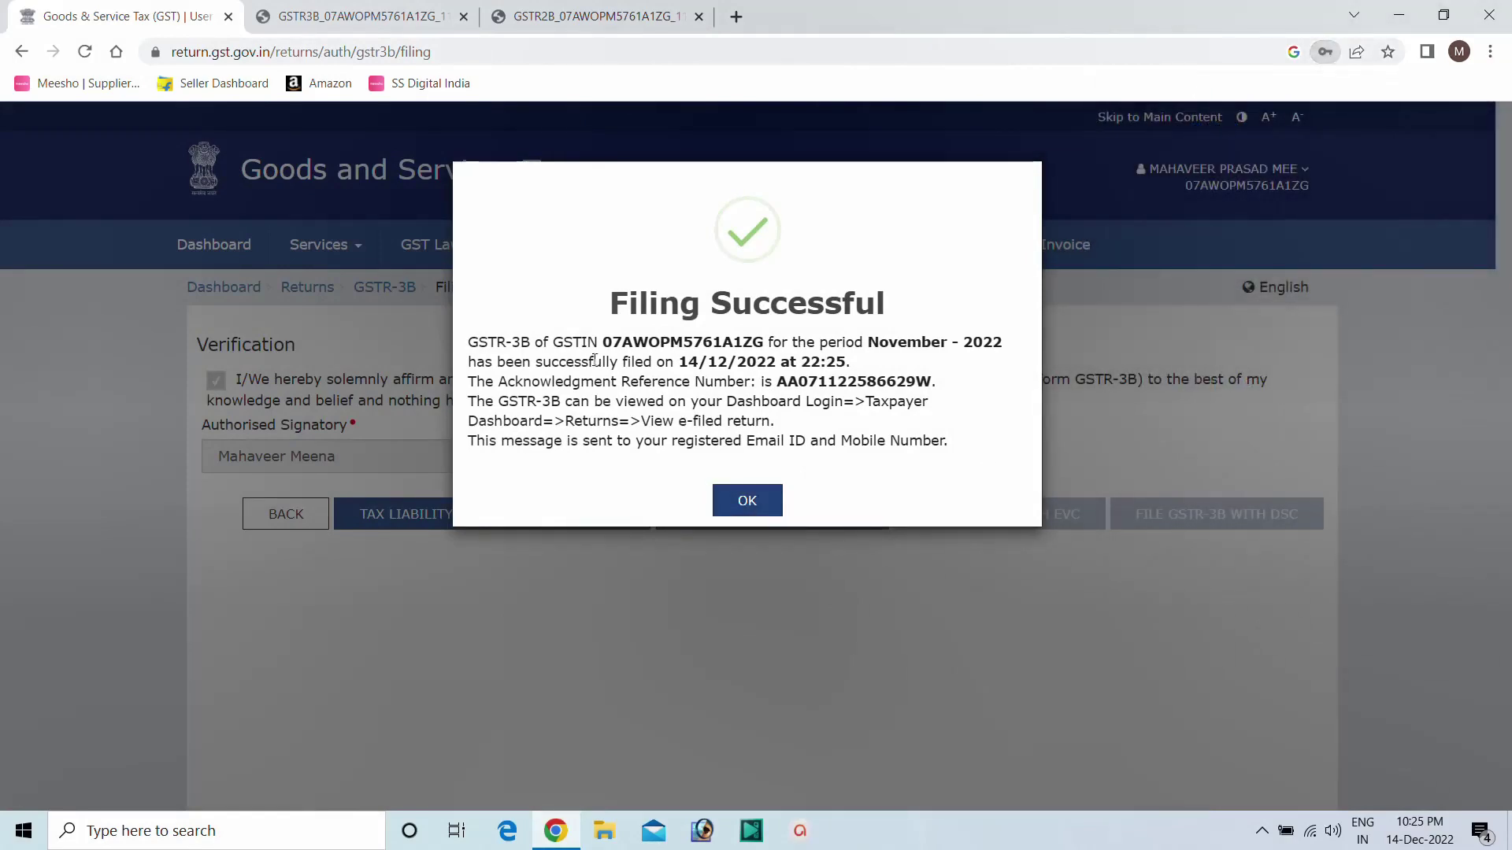
click(744, 508)
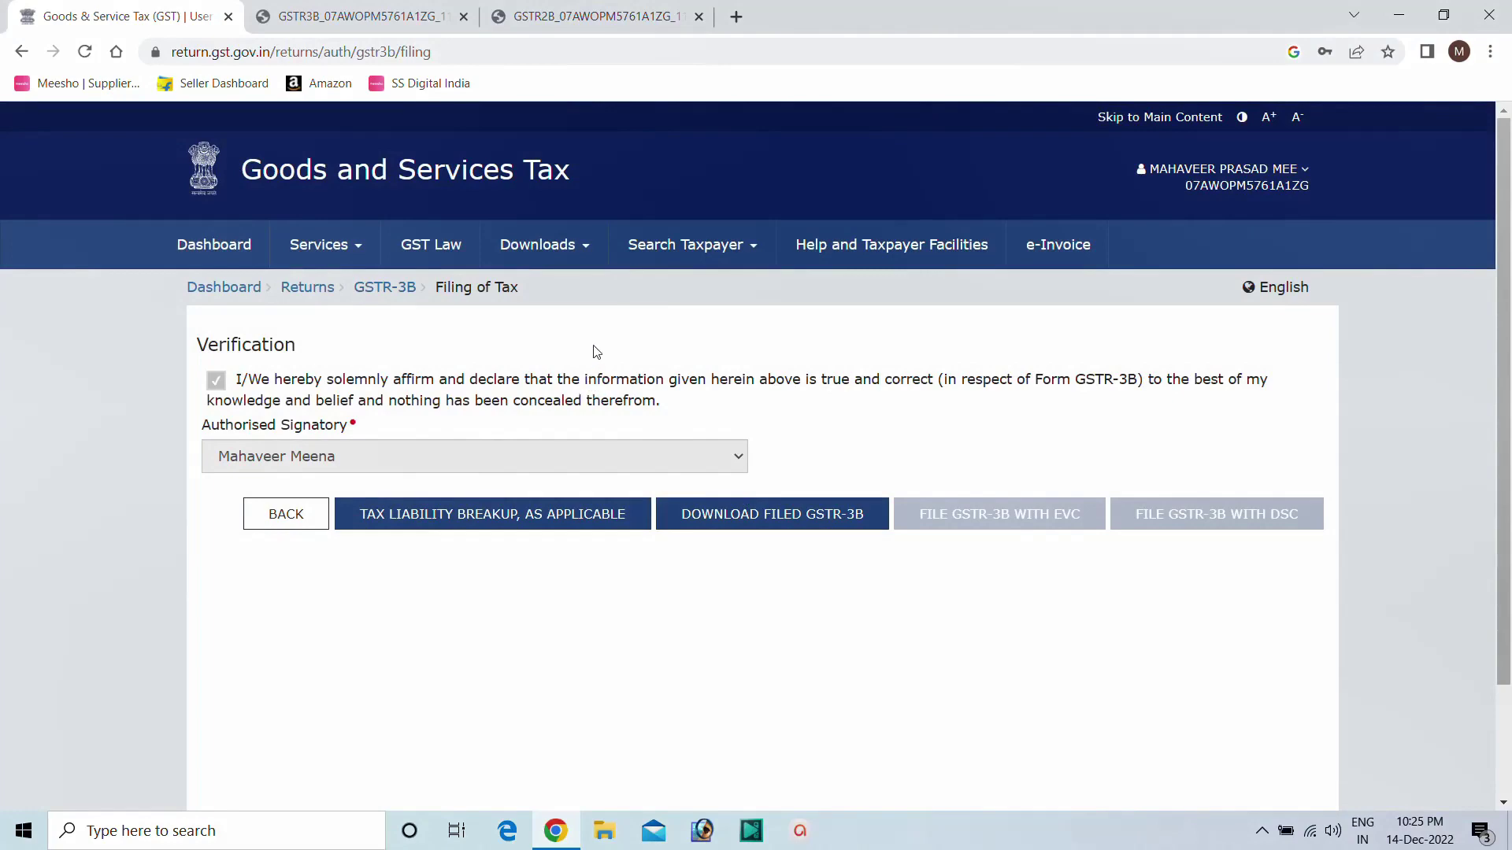
click(283, 515)
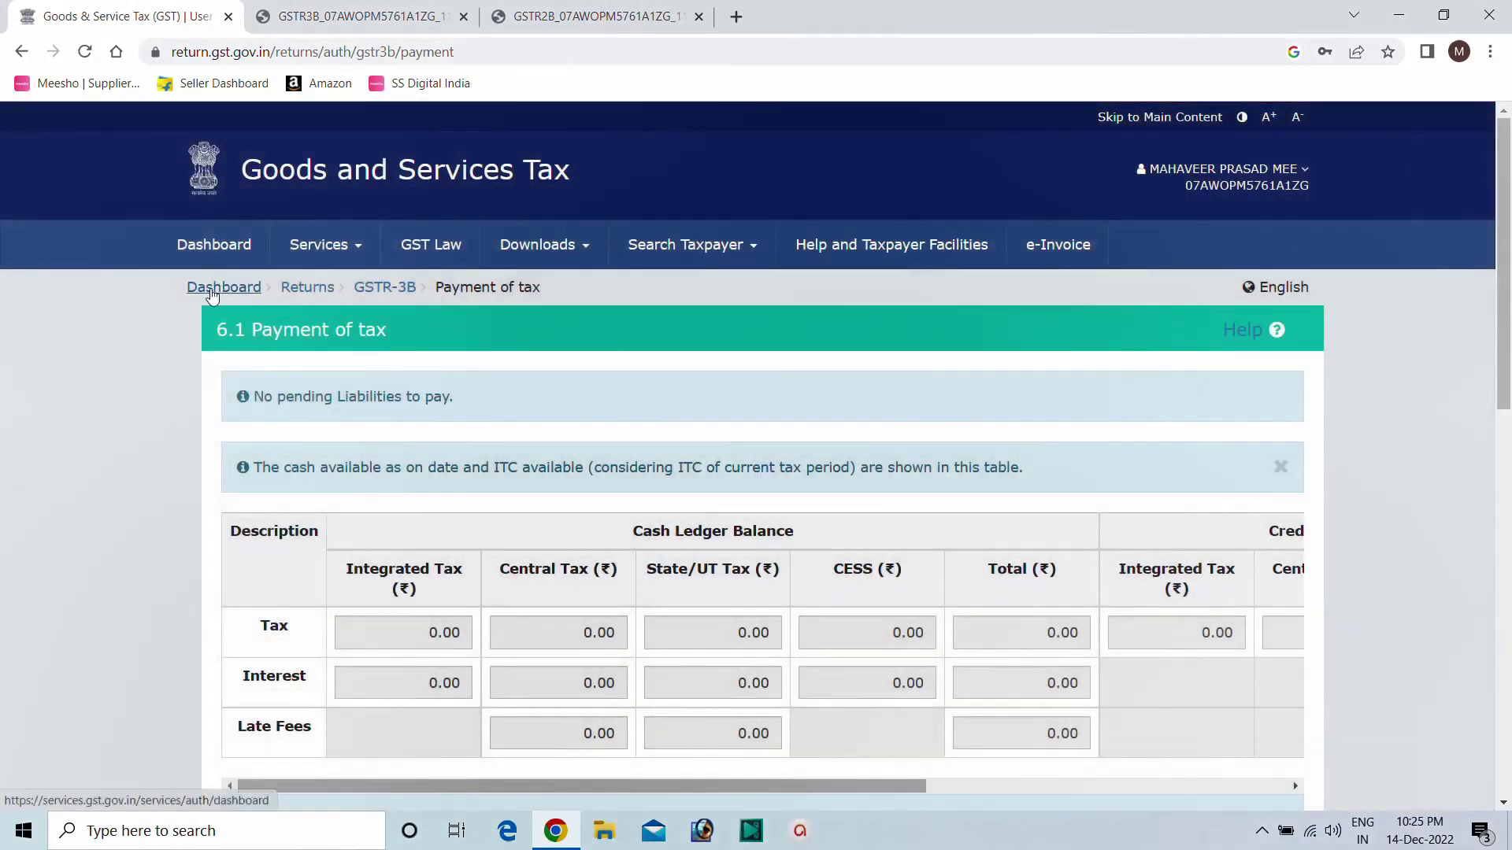
click(230, 288)
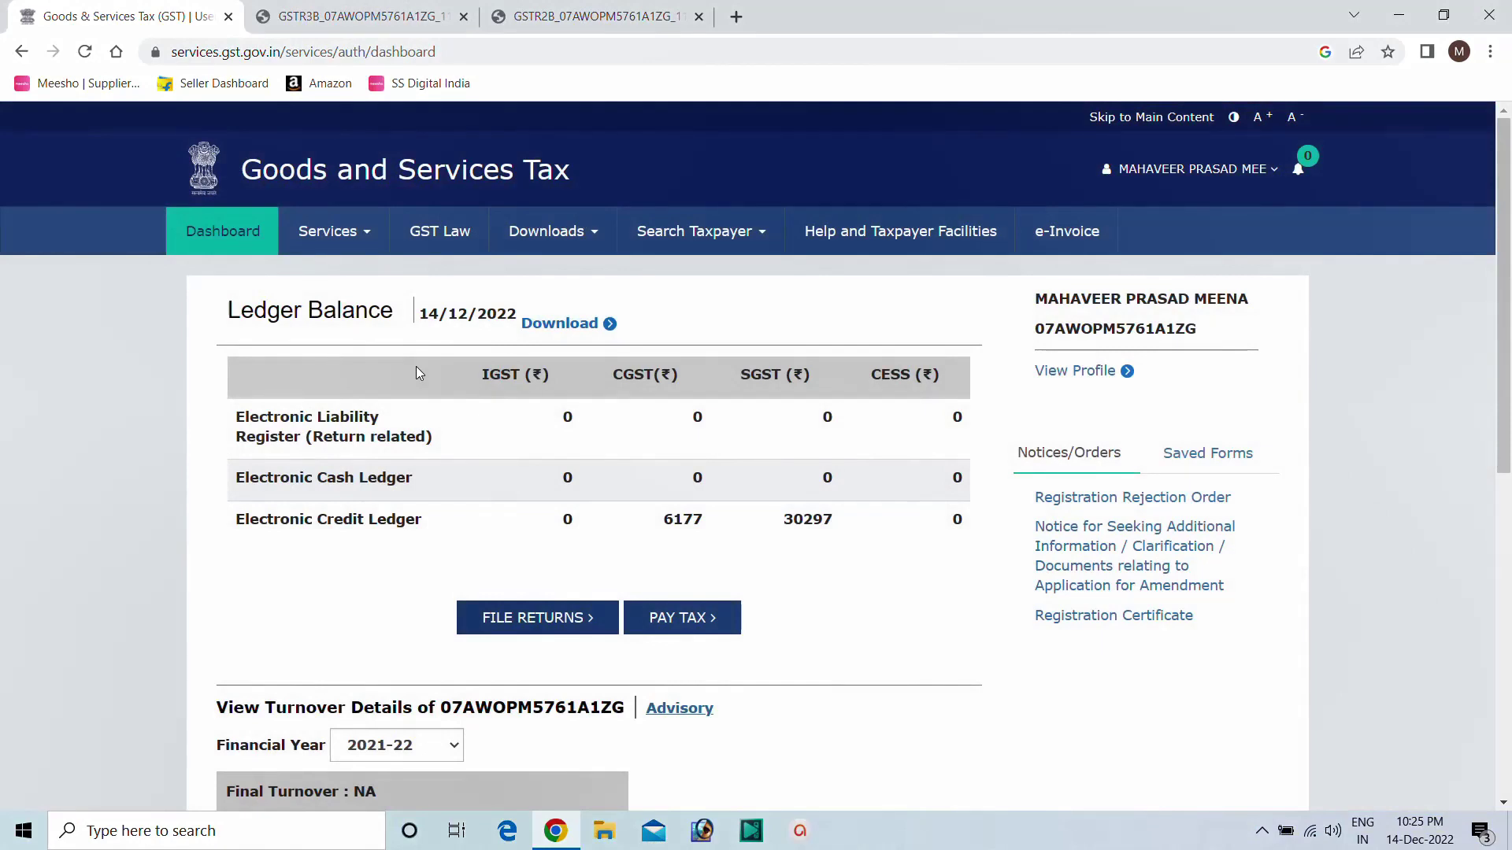
Open Services > Ledgers > Electronic Credit Ledger and highlight the 36,474.00 ITC balance.
mouse_move(353, 244)
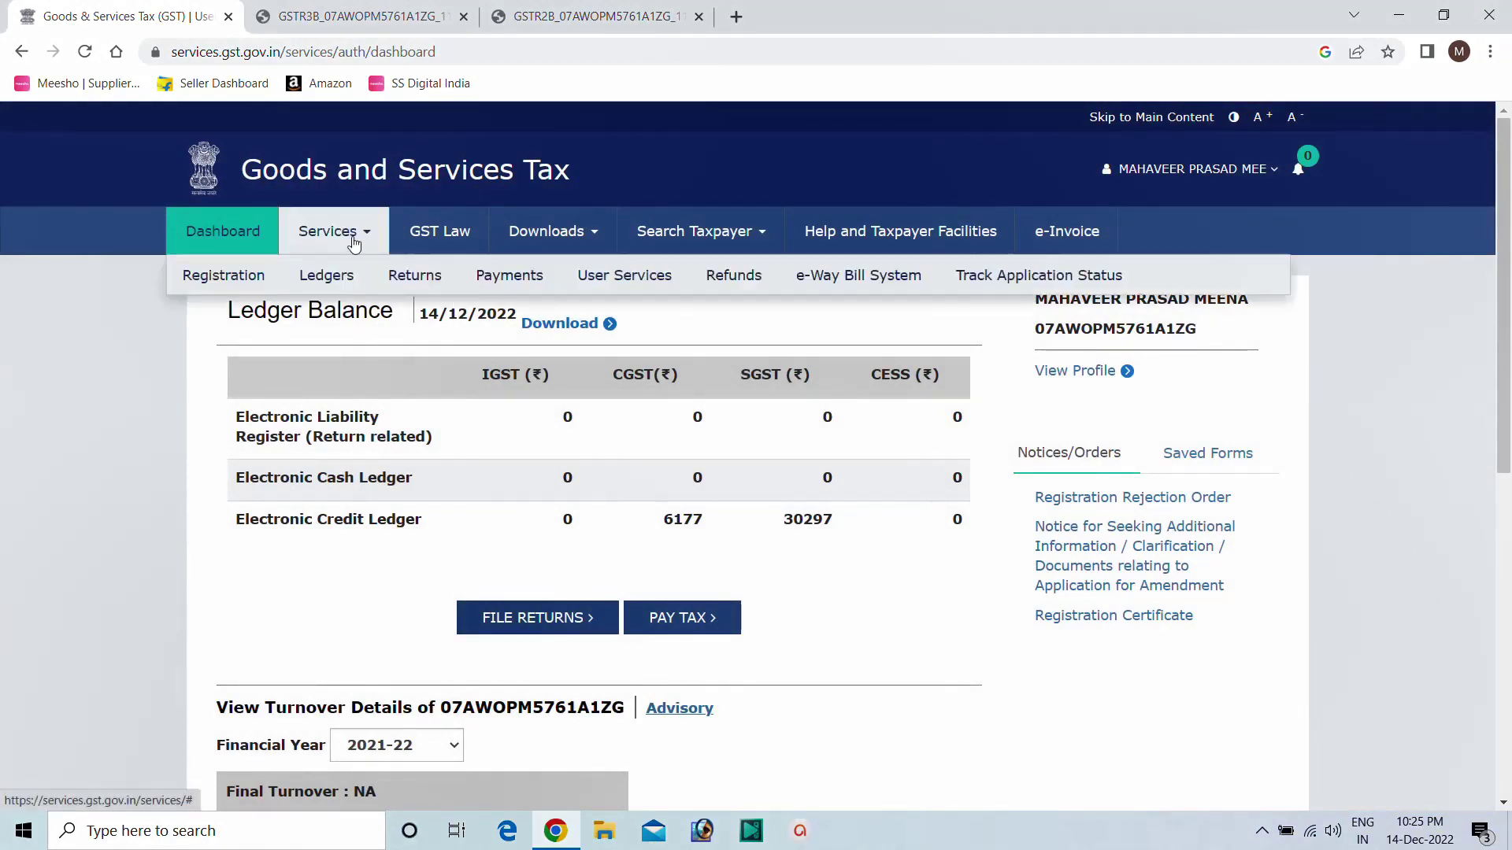
mouse_move(329, 278)
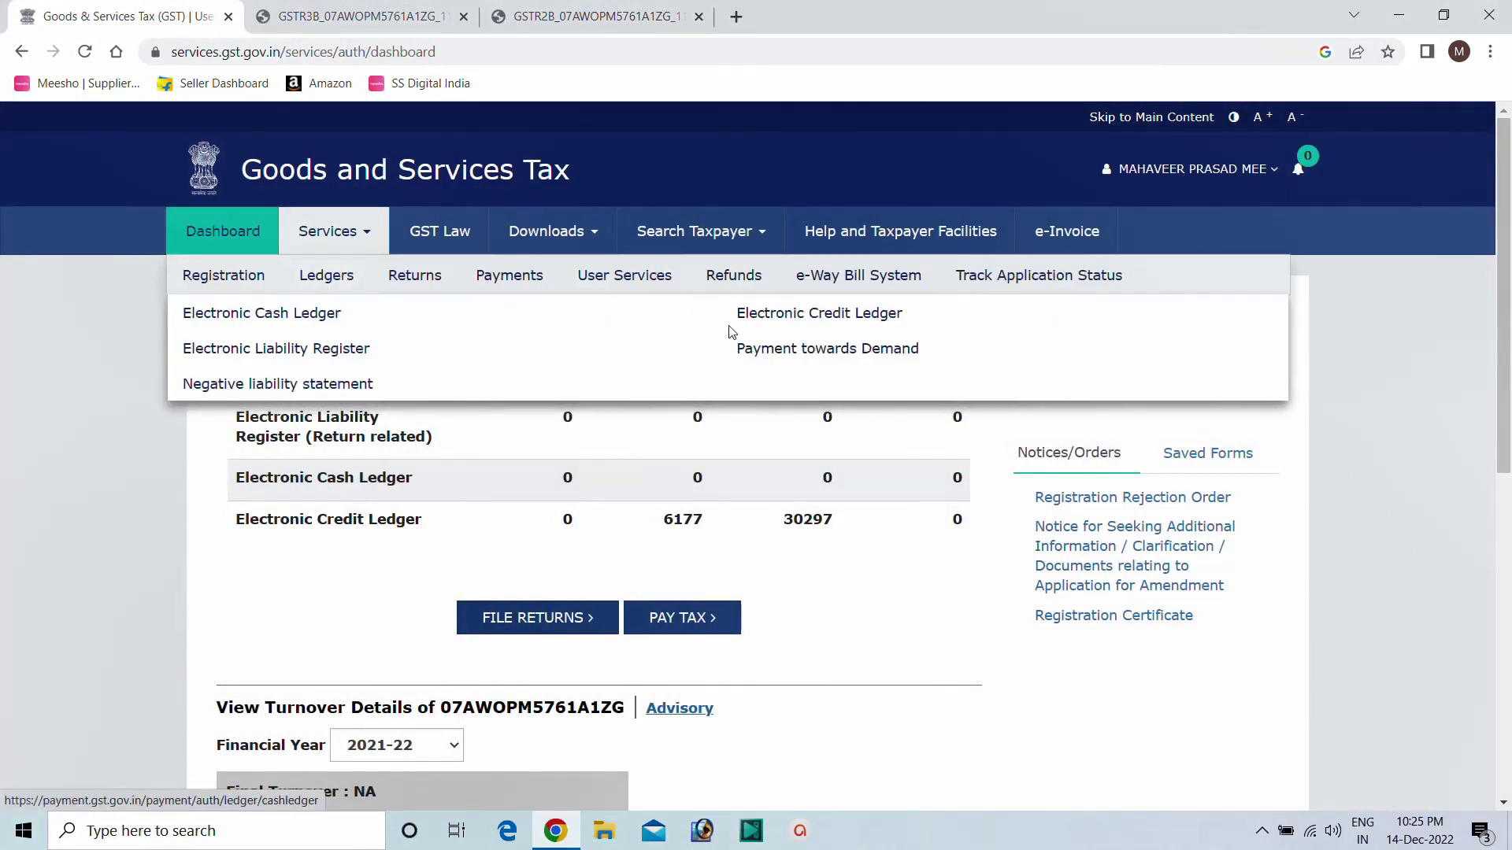
click(811, 314)
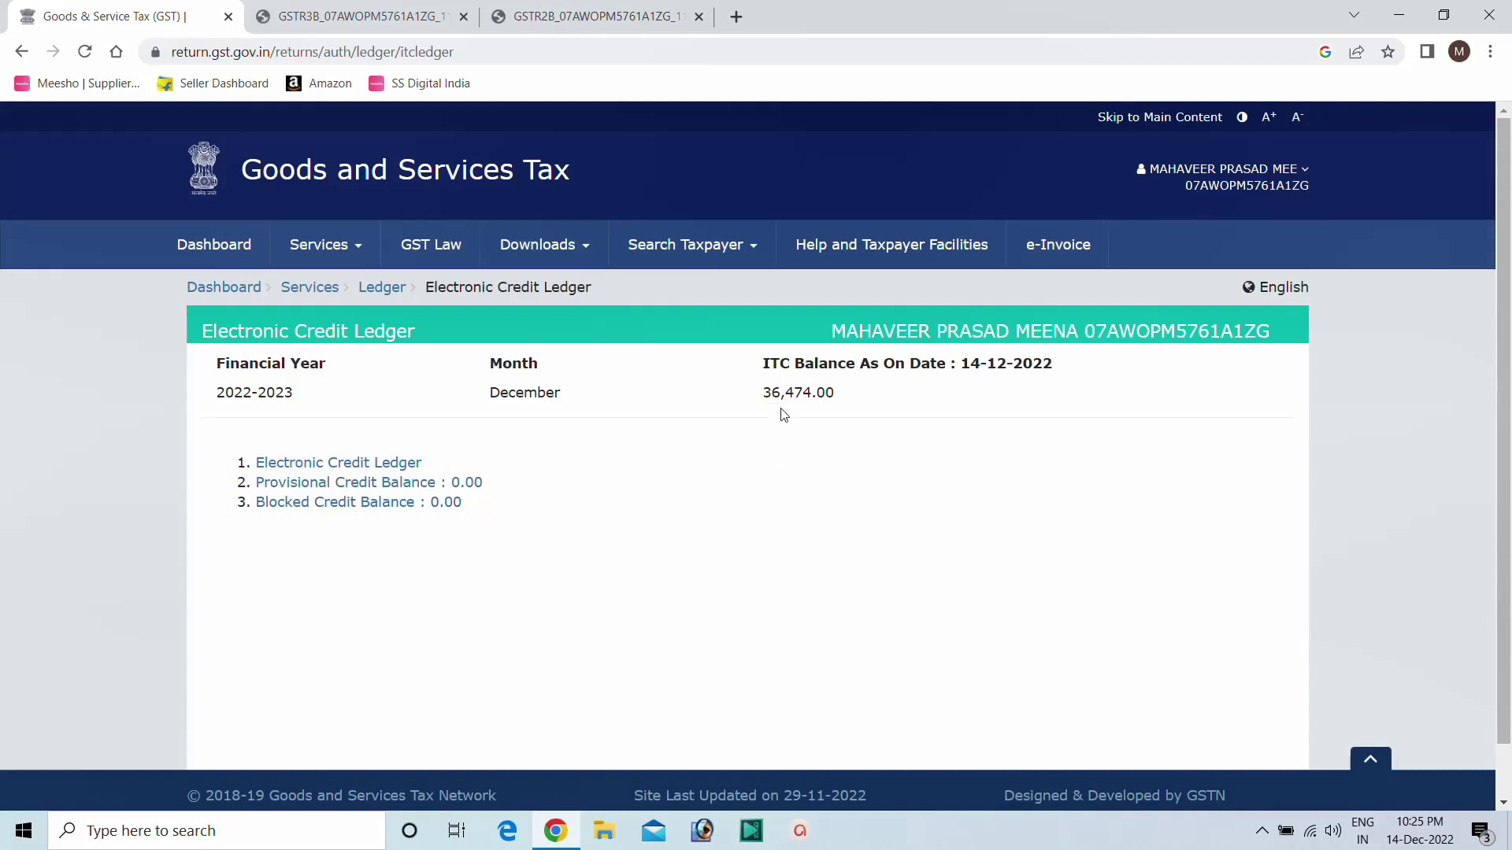
drag(762, 399, 861, 395)
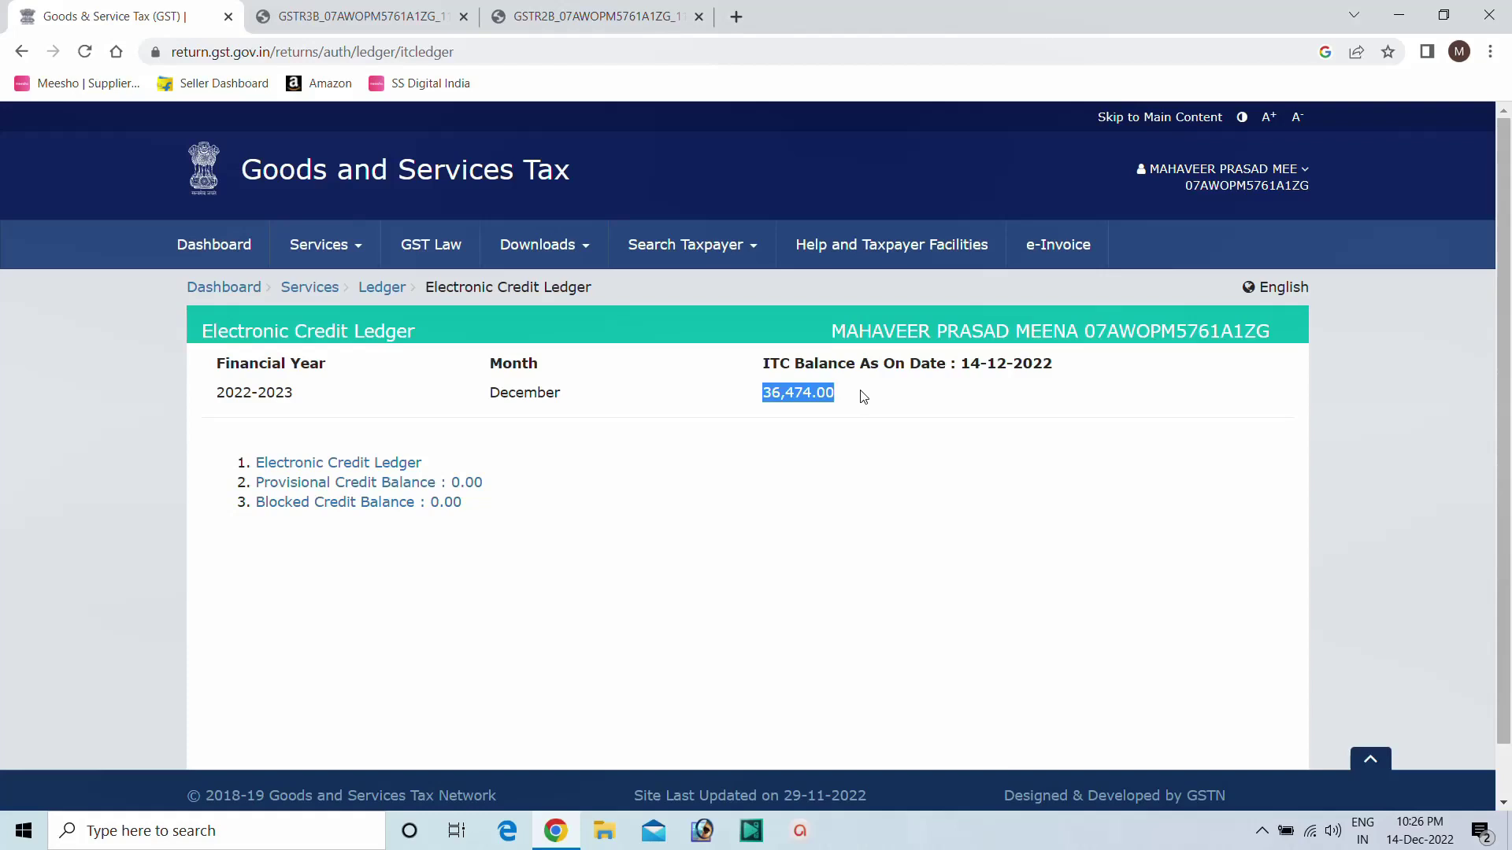
click(763, 374)
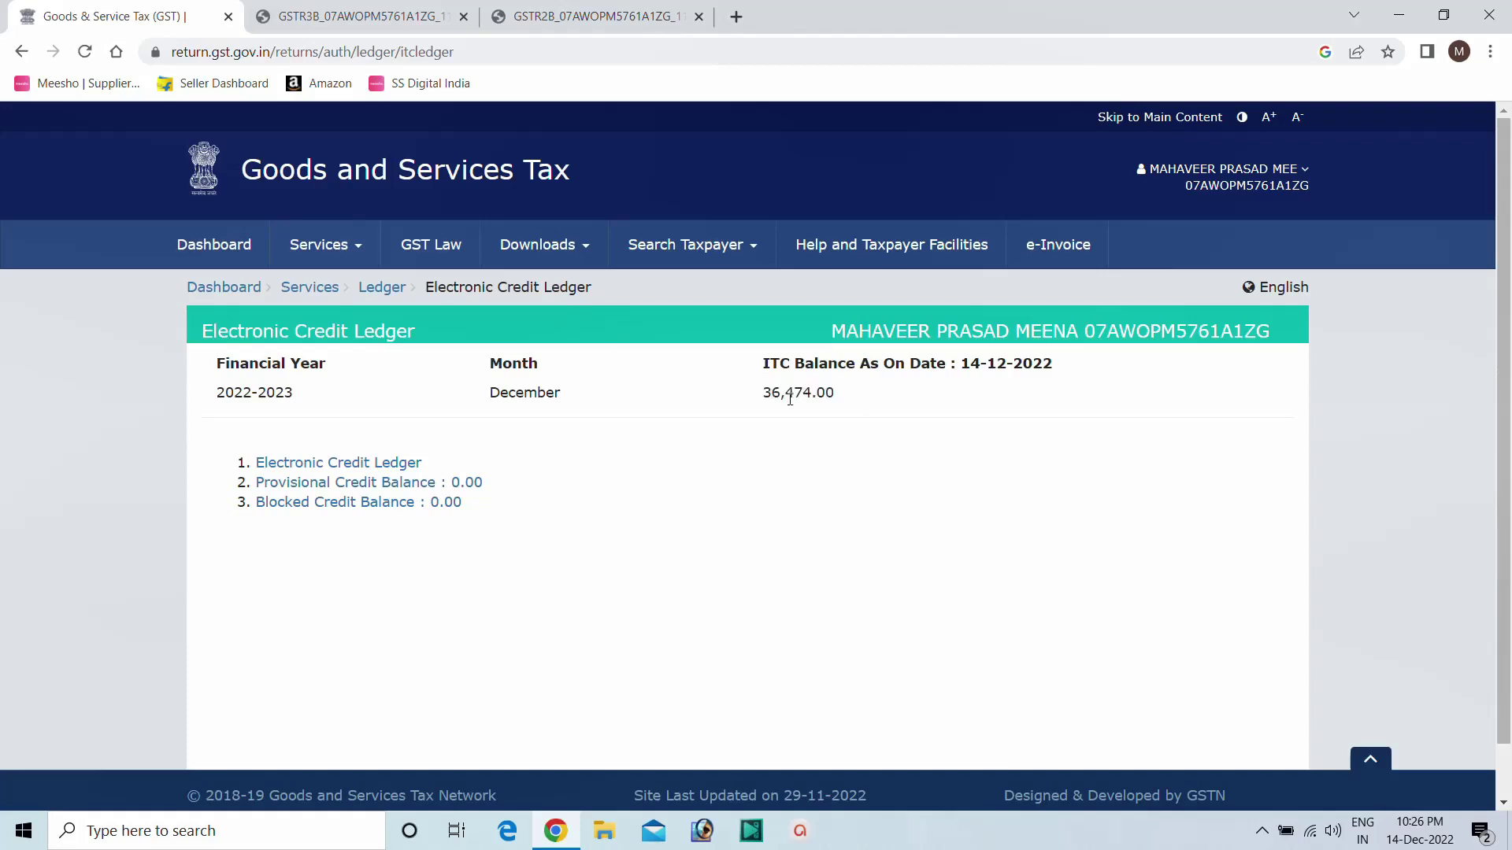